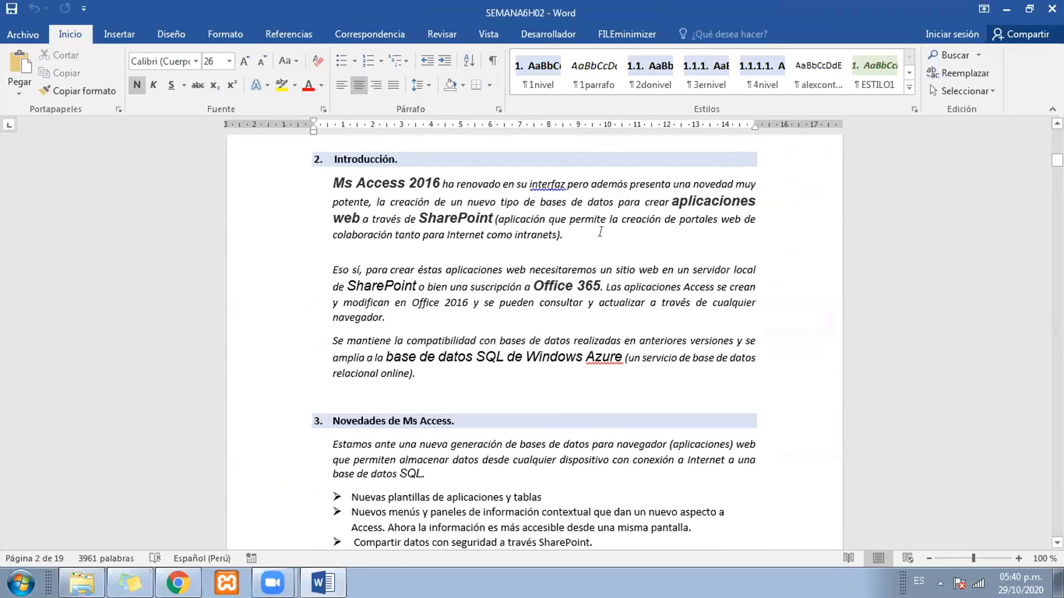
- Review the sections on Access novelties and the start screen in the SEMANA6H02 document
{"action": "scroll", "coordinate": [605, 231], "scroll_direction": "down", "scroll_amount": 10}
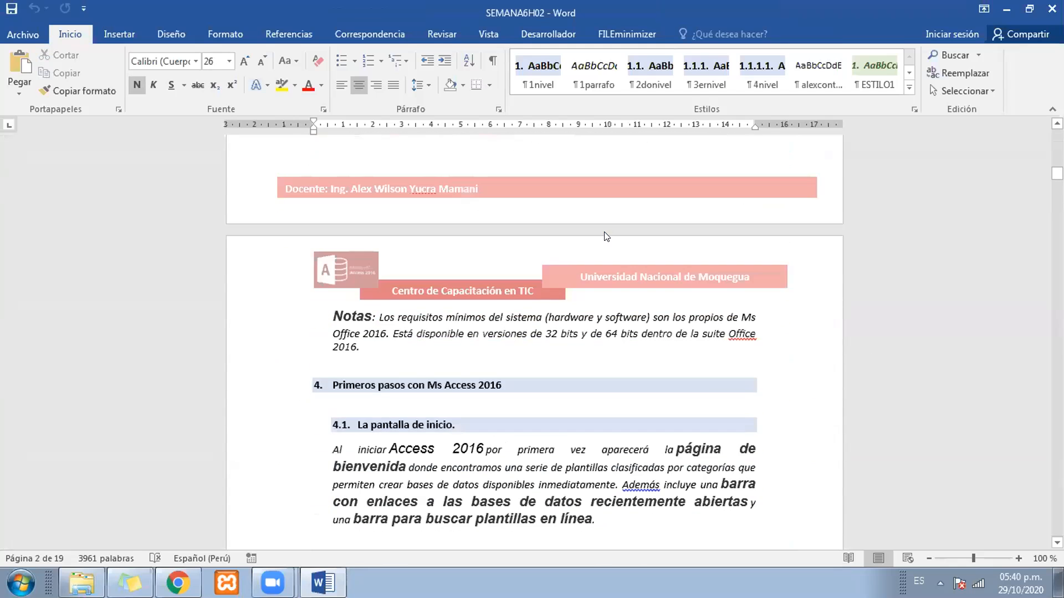
{"action": "scroll", "coordinate": [615, 239], "scroll_direction": "down", "scroll_amount": 10}
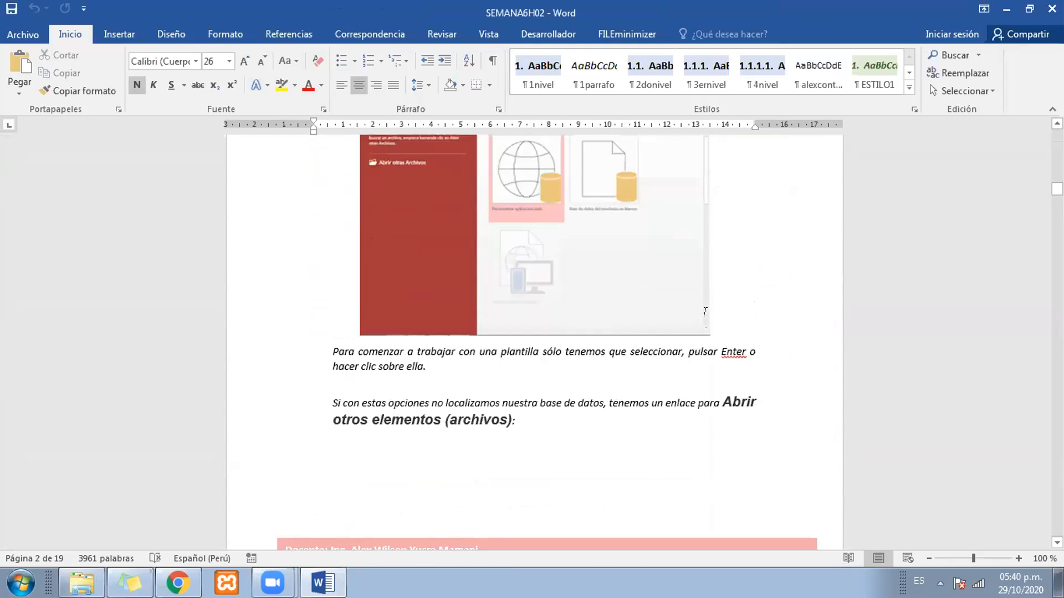
{"action": "scroll", "coordinate": [711, 316], "scroll_direction": "up", "scroll_amount": 1}
{"action": "scroll", "coordinate": [709, 316], "scroll_direction": "up", "scroll_amount": 10}
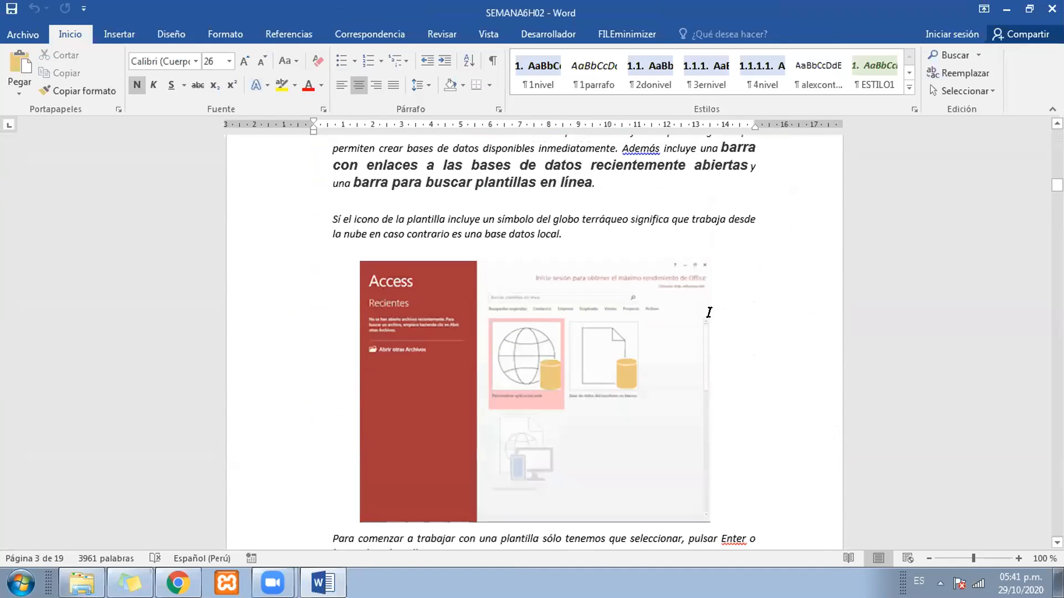
{"action": "scroll", "coordinate": [709, 312], "scroll_direction": "up", "scroll_amount": 4}
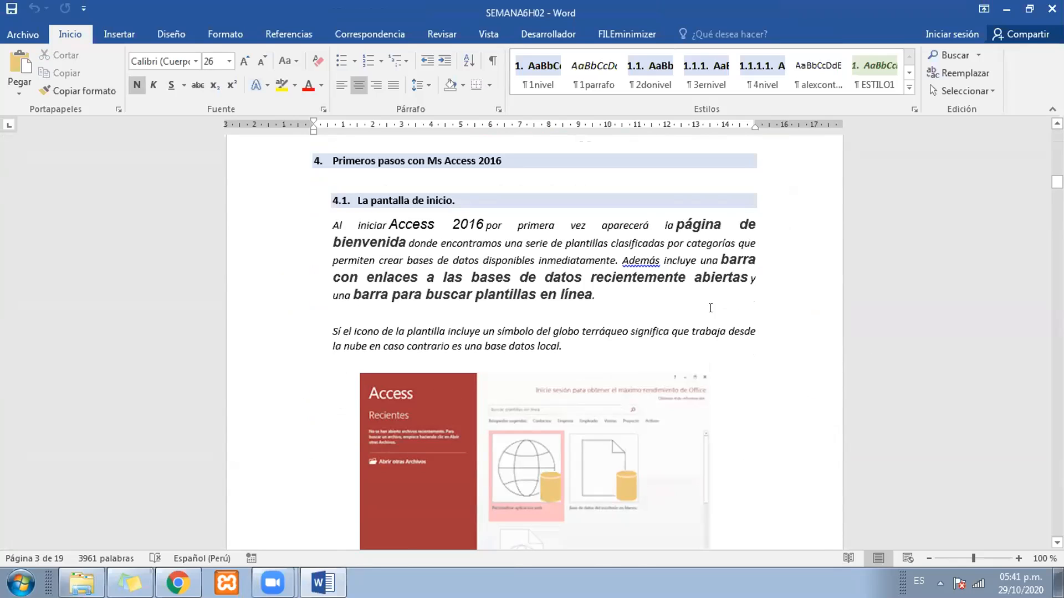
{"action": "scroll", "coordinate": [710, 295], "scroll_direction": "down", "scroll_amount": 3}
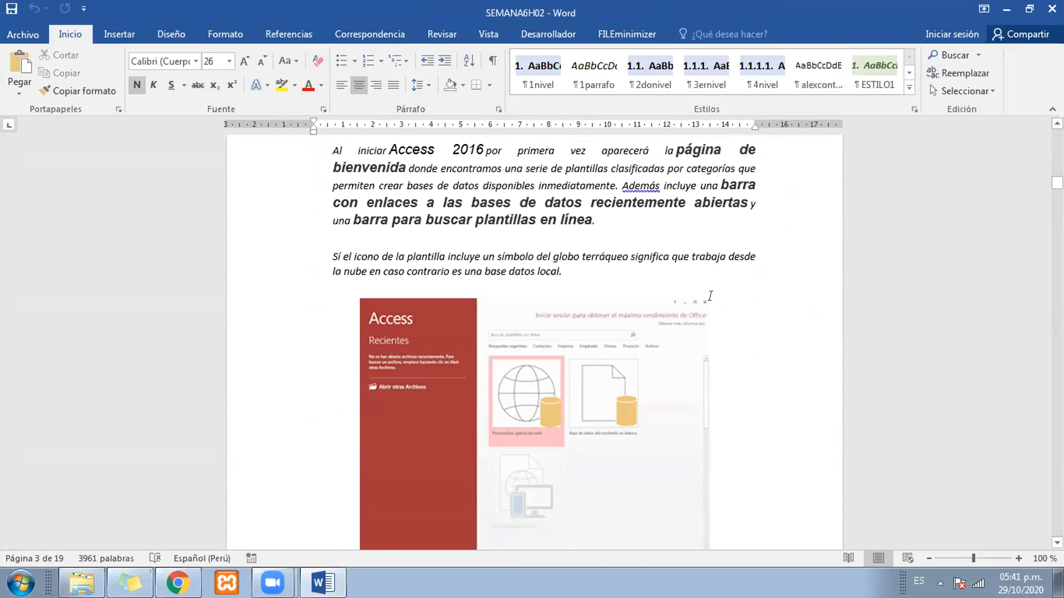
{"action": "left_click", "coordinate": [651, 244]}
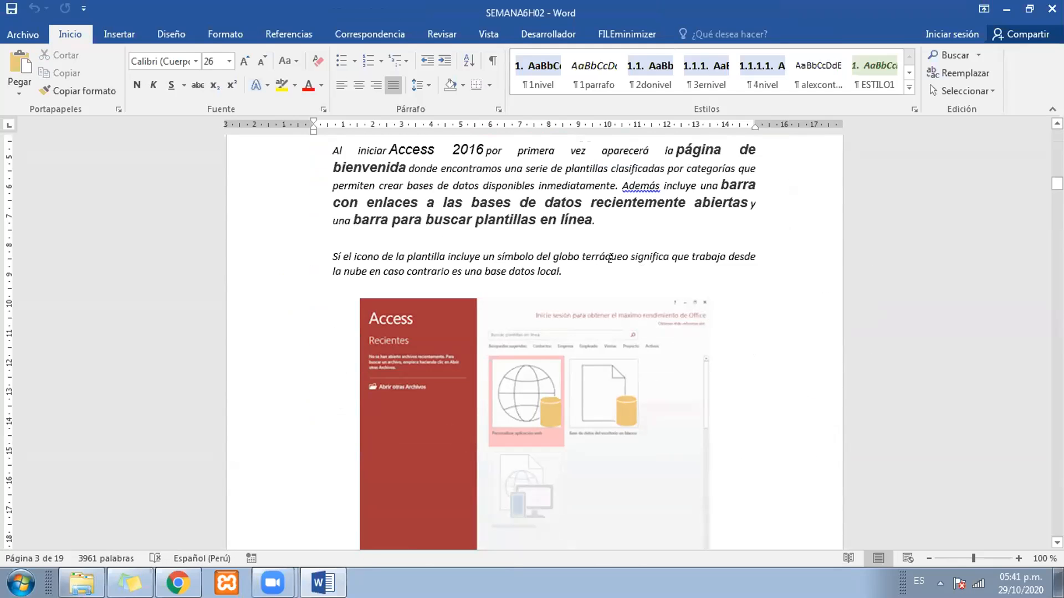
- Open Excel 2016 and create a blank workbook, with its window moved aside from the document
{"action": "left_click", "coordinate": [21, 582]}
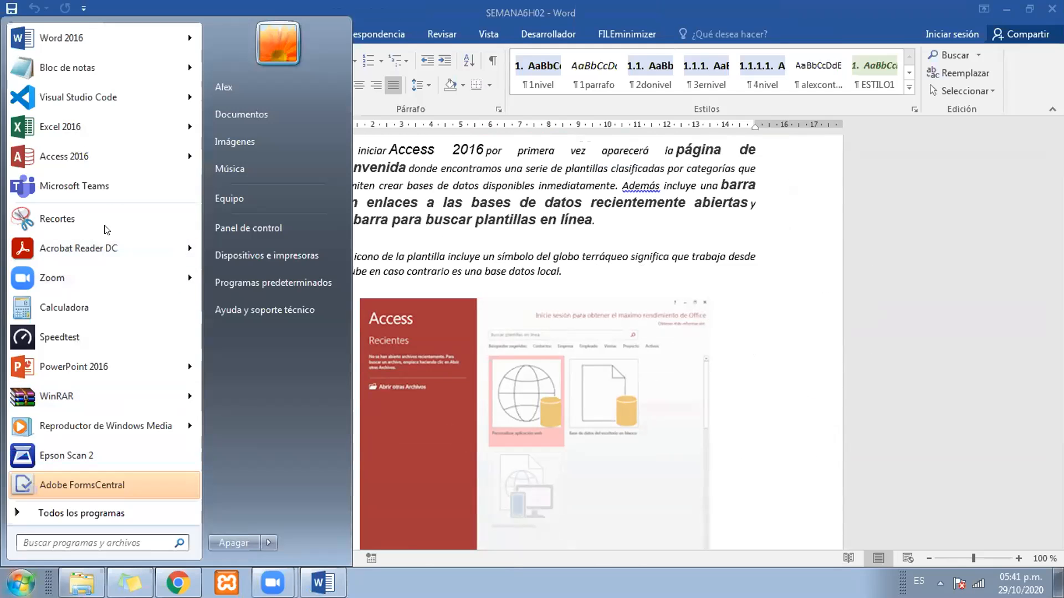
{"action": "left_click", "coordinate": [118, 113]}
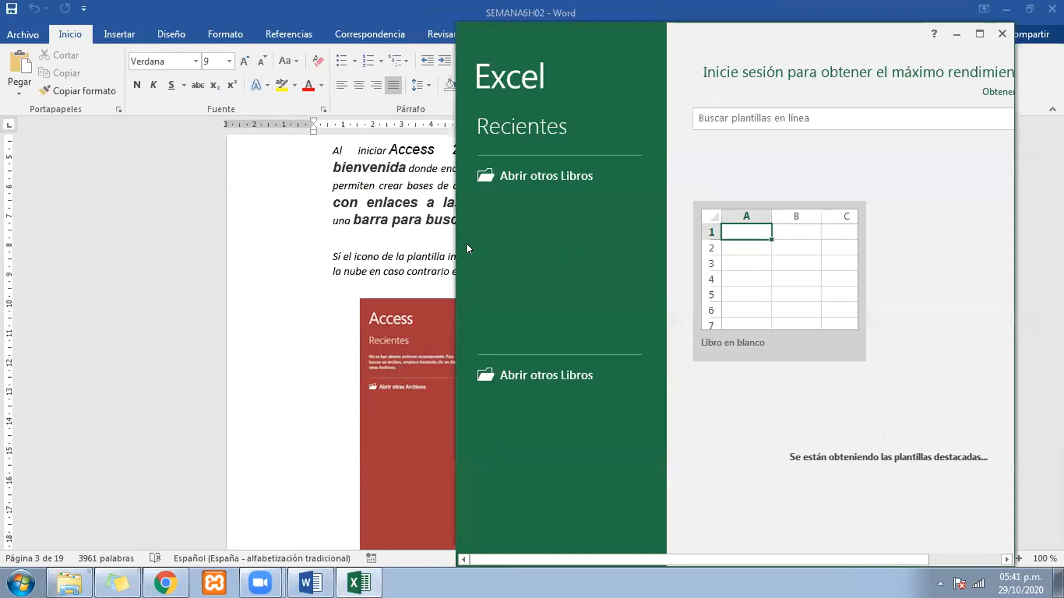
{"action": "left_click", "coordinate": [730, 282]}
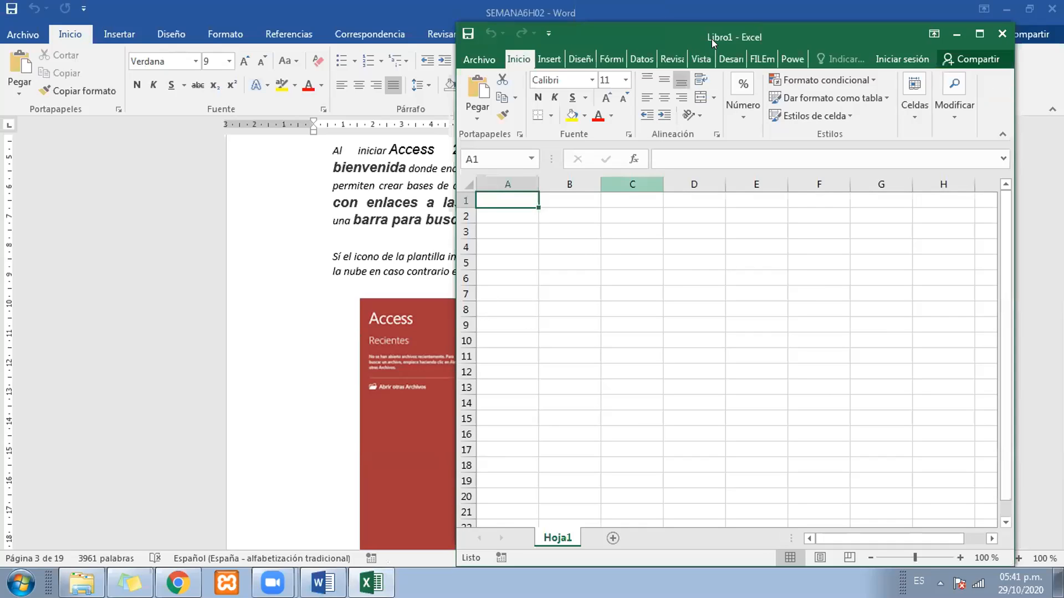
{"action": "left_click_drag", "start_coordinate": [724, 40], "coordinate": [765, 27]}
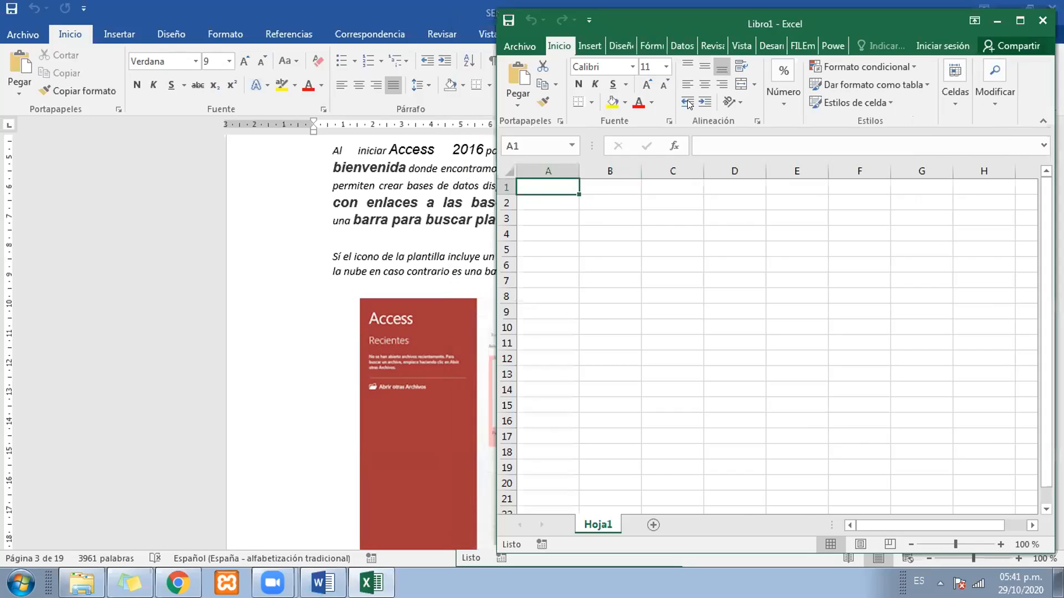
- Return to the Word document and copy the text "Ms Access 2016" from the Introducción section
{"action": "left_click", "coordinate": [481, 244]}
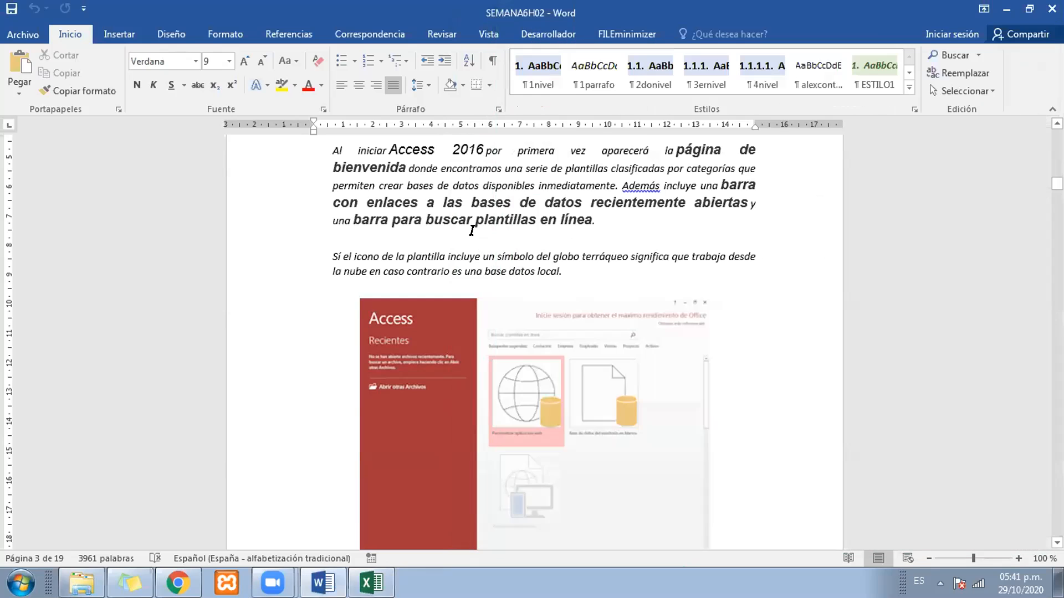
{"action": "scroll", "coordinate": [514, 256], "scroll_direction": "up", "scroll_amount": 15}
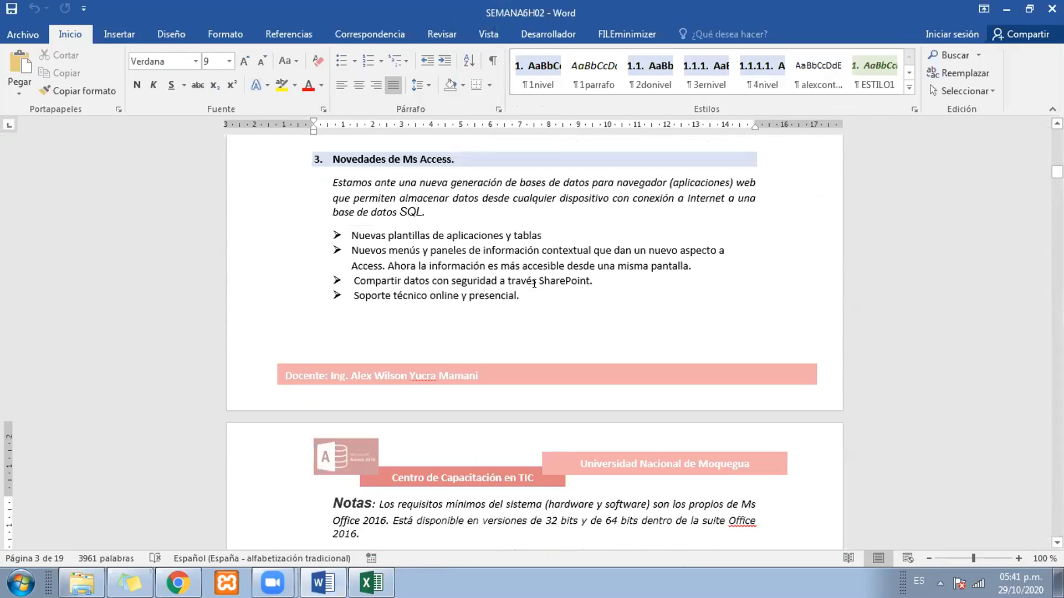
{"action": "scroll", "coordinate": [512, 283], "scroll_direction": "up", "scroll_amount": 5}
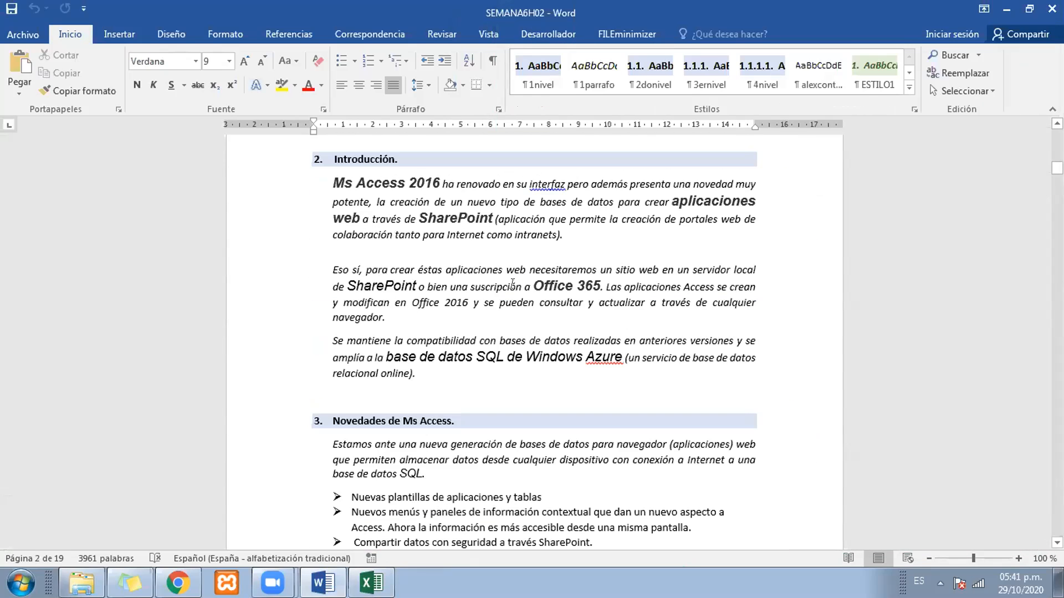
{"action": "left_click_drag", "start_coordinate": [441, 182], "coordinate": [331, 183]}
{"action": "key", "text": "ctrl+c"}
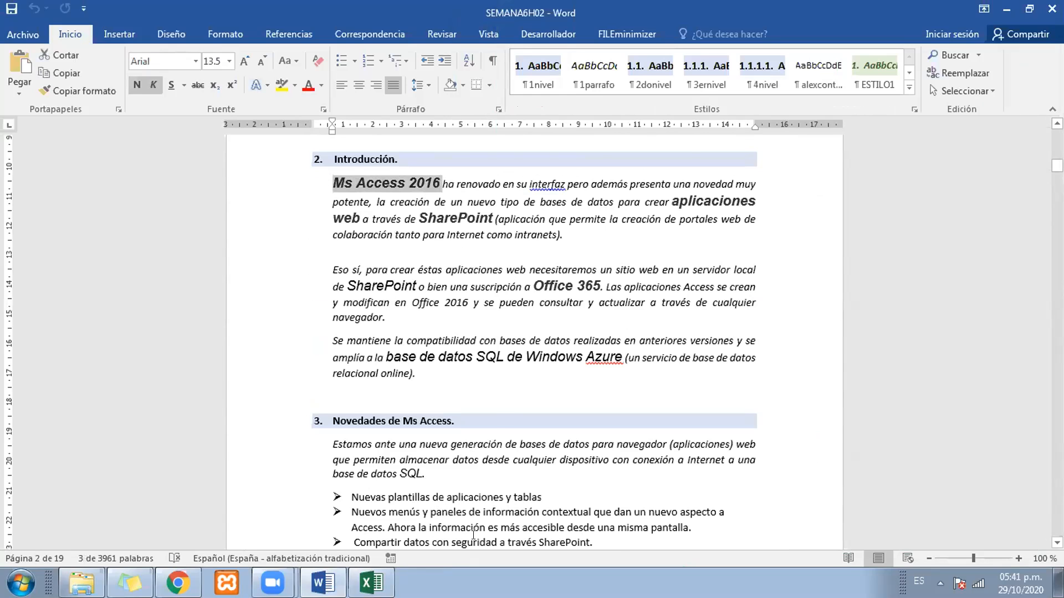
- Switch to the Excel workbook, maximize it and paste "Ms Access 2016" as plain text into cell A1
{"action": "key", "text": "alt+Tab"}
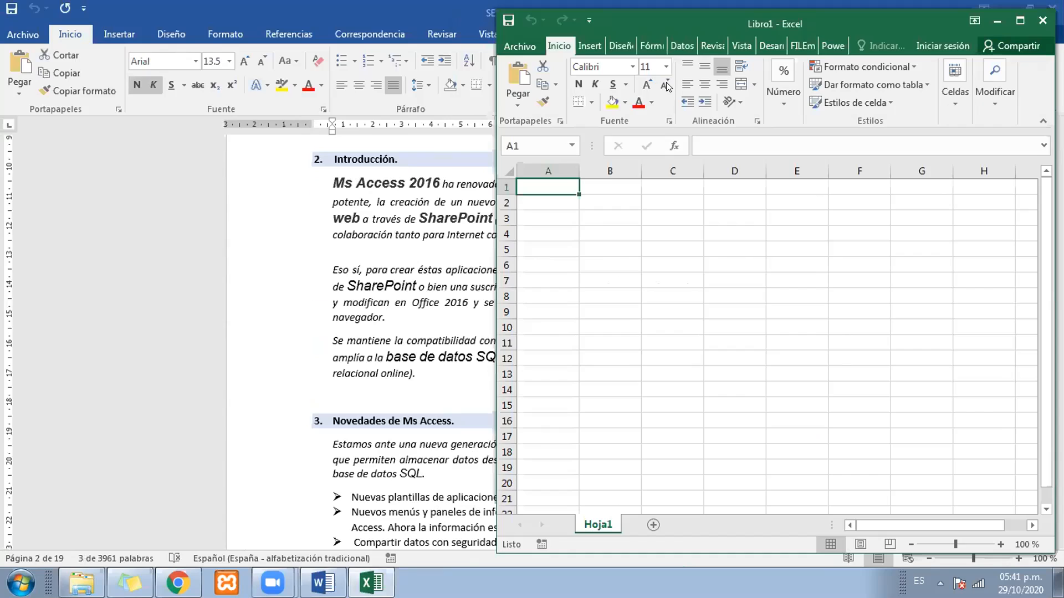
{"action": "key", "text": "super+Up"}
{"action": "left_click", "coordinate": [181, 196]}
{"action": "left_click", "coordinate": [30, 170]}
{"action": "left_click", "coordinate": [220, 136]}
{"action": "key", "text": "ctrl+v"}
{"action": "left_click", "coordinate": [152, 221]}
- Merge and center the title across A1:J2, align it vertically to the middle and set its font size to 24
{"action": "left_click_drag", "start_coordinate": [72, 175], "coordinate": [612, 188]}
{"action": "left_click", "coordinate": [382, 85]}
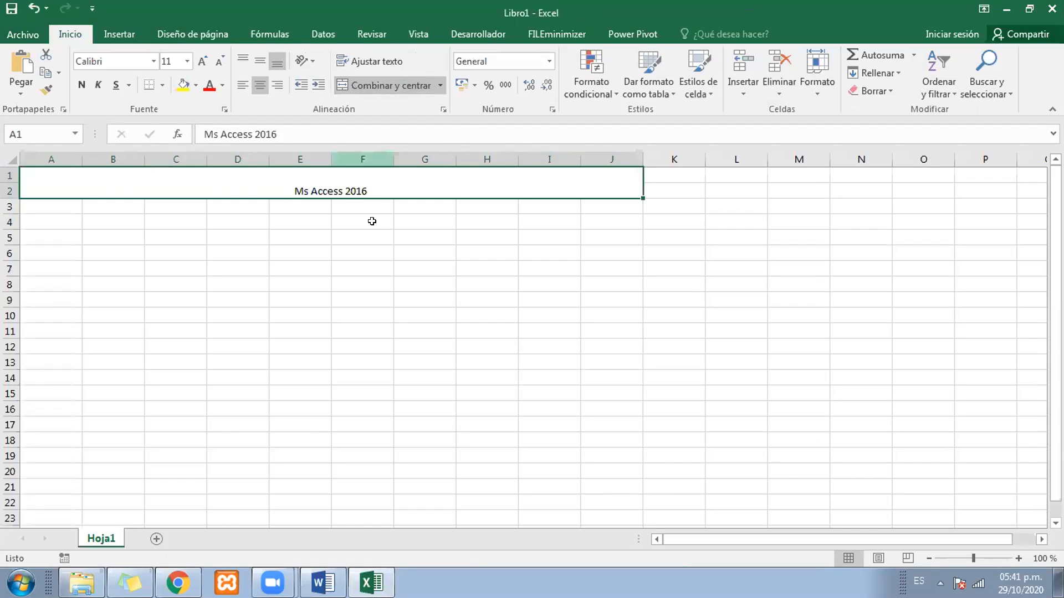
{"action": "left_click", "coordinate": [259, 60]}
{"action": "left_click", "coordinate": [187, 61]}
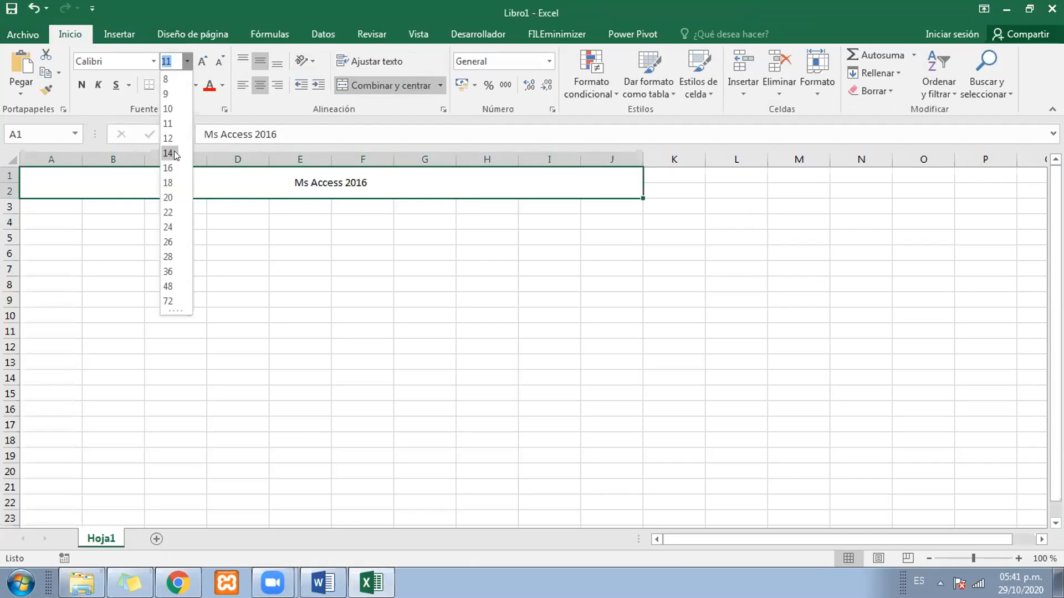
{"action": "left_click", "coordinate": [167, 227]}
- Adjust the height of row 2 so the enlarged title fits with a little space around it
{"action": "left_click_drag", "start_coordinate": [10, 199], "coordinate": [9, 218]}
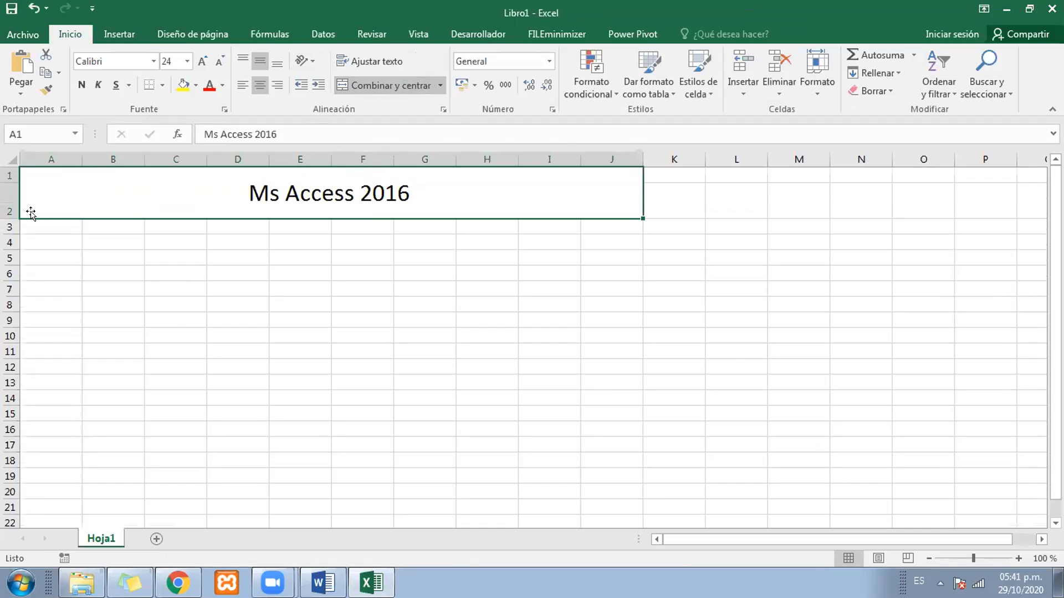
{"action": "left_click", "coordinate": [325, 305]}
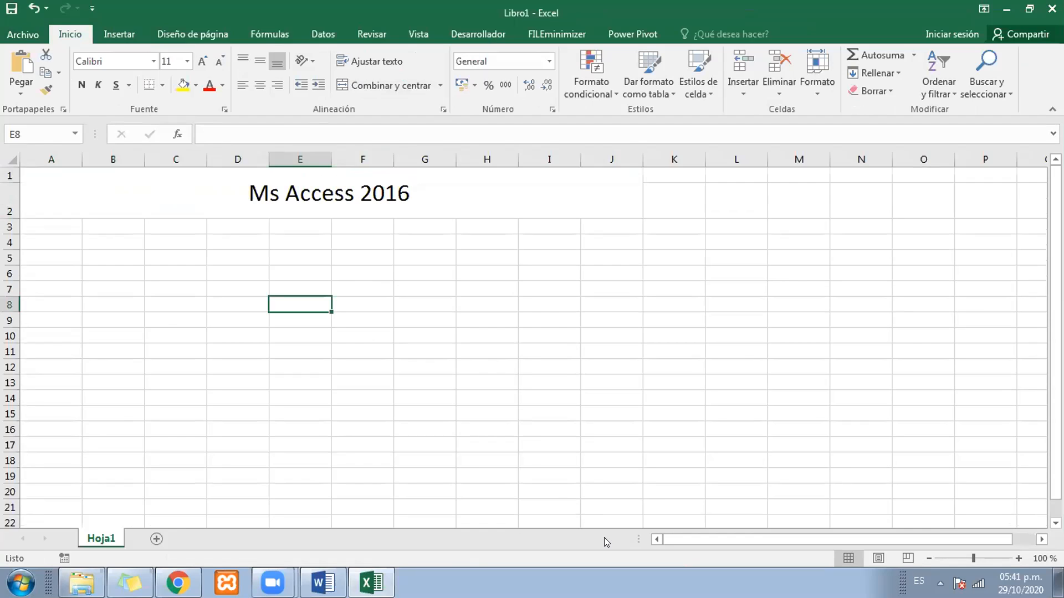
{"action": "left_click", "coordinate": [368, 209]}
{"action": "left_click_drag", "start_coordinate": [11, 211], "coordinate": [11, 203]}
{"action": "left_click", "coordinate": [110, 258]}
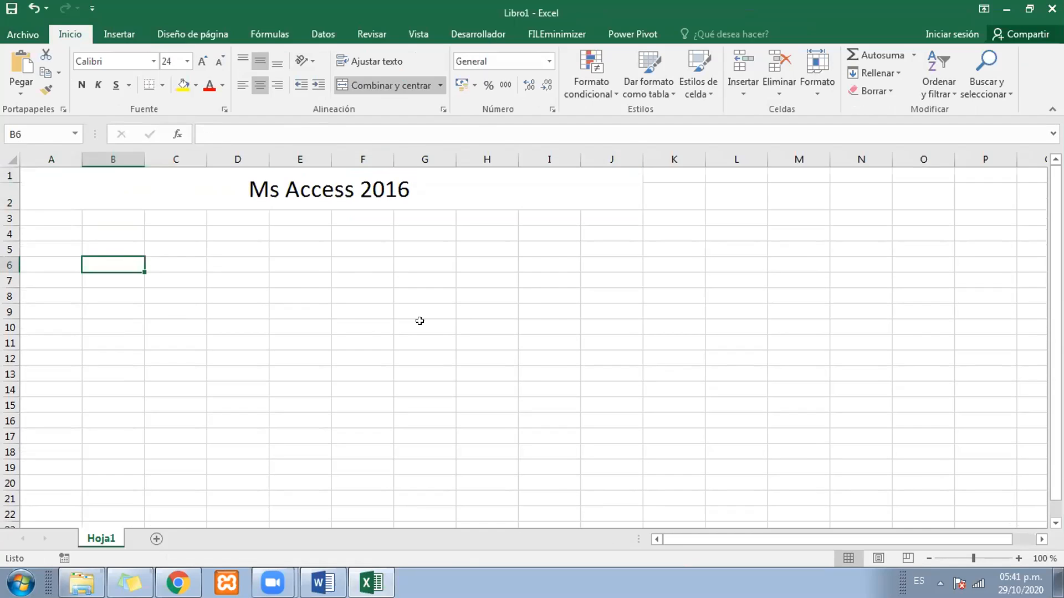
{"action": "key", "text": "Up"}
{"action": "key", "text": "Right"}
{"action": "key", "text": "Right"}
{"action": "key", "text": "Left"}
{"action": "key", "text": "Left"}
{"action": "key", "text": "Left"}
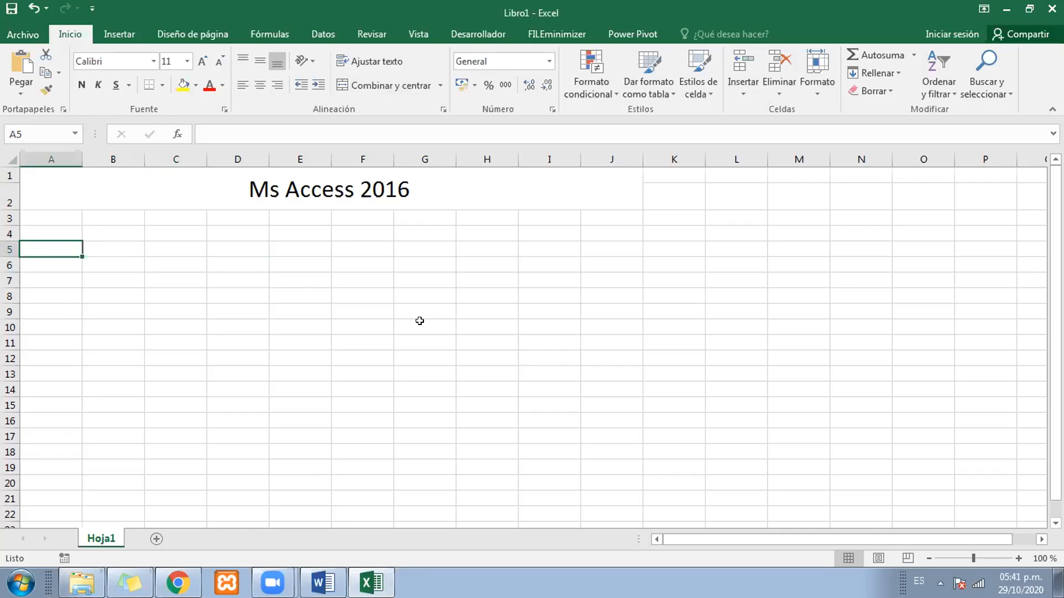
- Enter the field labels DNI, NOMBRE and APELLIDO down column C, starting at C4
{"action": "key", "text": "Right"}
{"action": "key", "text": "Right"}
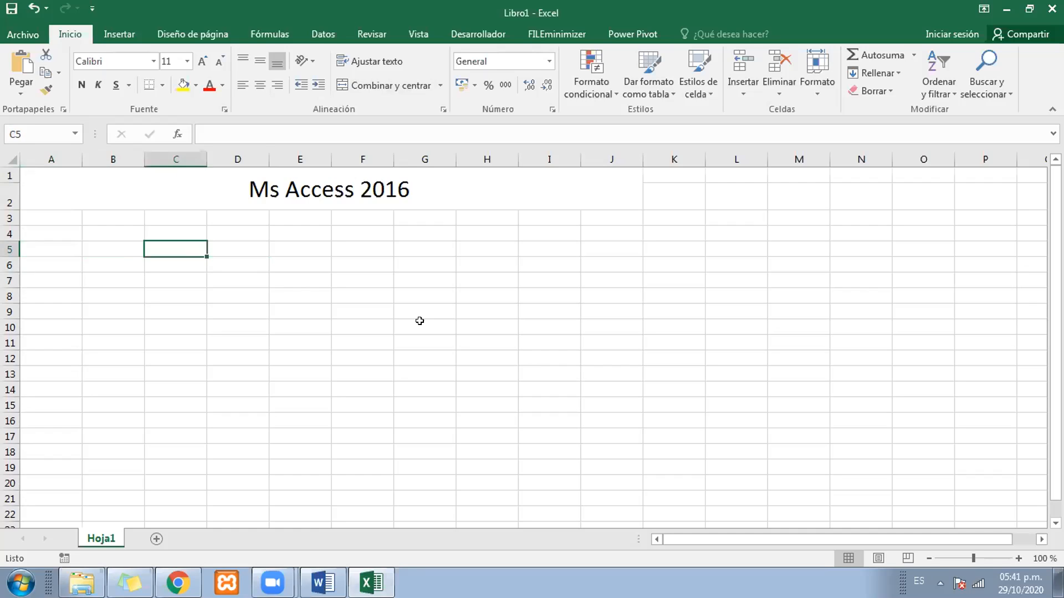
{"action": "key", "text": "Up"}
{"action": "key", "text": "Right"}
{"action": "key", "text": "Left"}
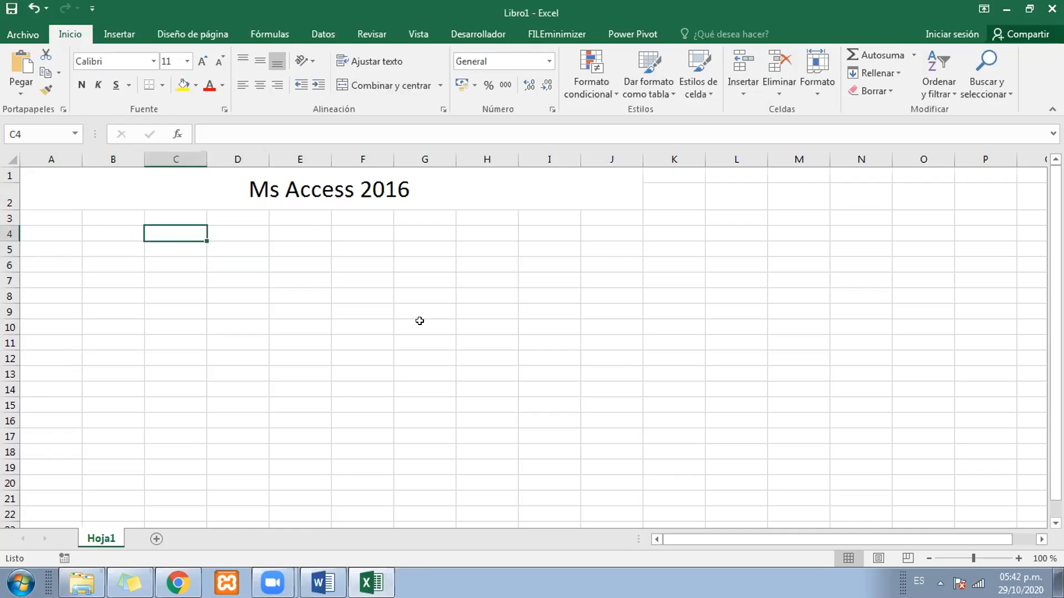
{"action": "type", "text": "DNI"}
{"action": "key", "text": "Return"}
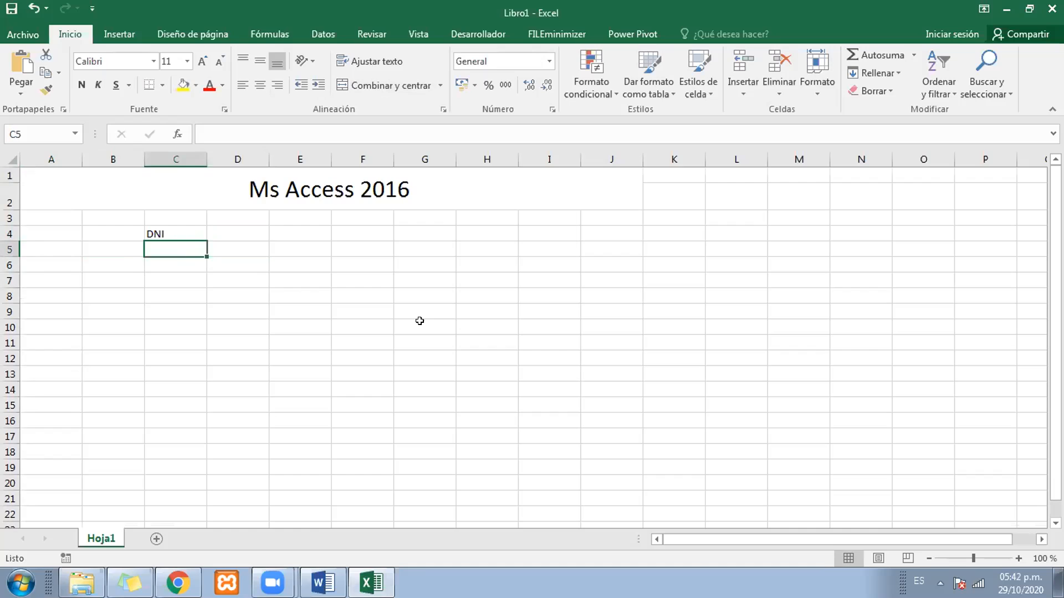
{"action": "type", "text": "NOMBRE"}
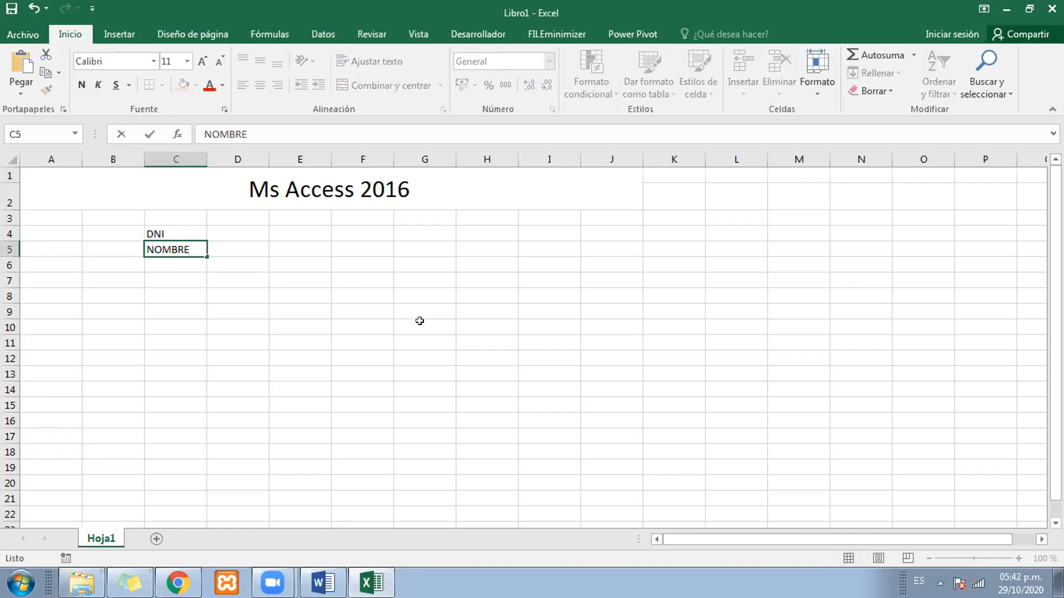
{"action": "key", "text": "Return"}
{"action": "type", "text": "APELLIDO"}
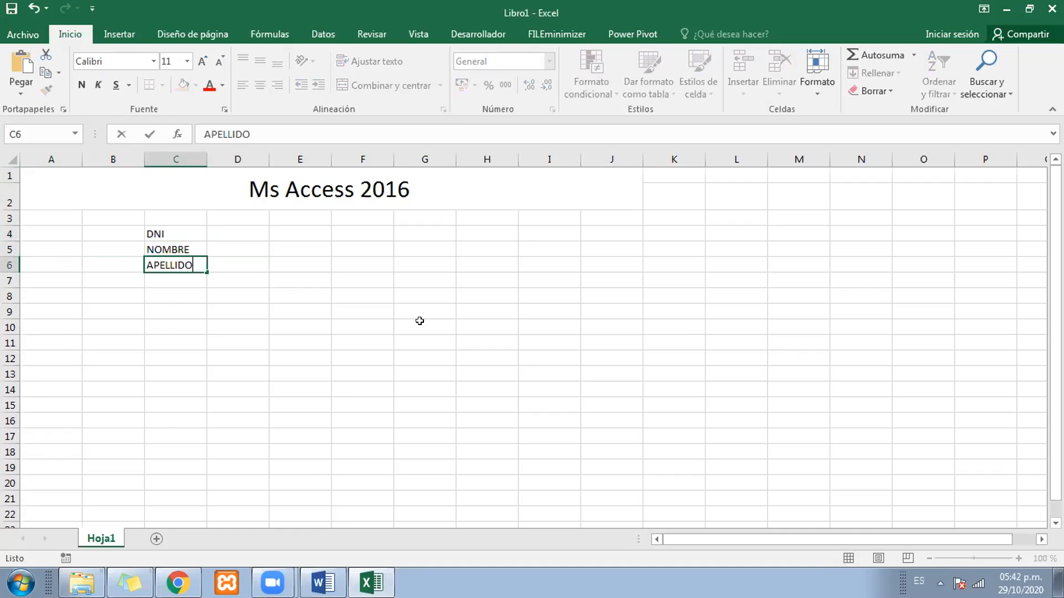
- Add the label FECHA DE NACIMIENTO in C7 and widen column C to fit it
{"action": "key", "text": "Return"}
{"action": "type", "text": "FEHC"}
{"action": "key", "text": "BackSpace"}
{"action": "key", "text": "BackSpace"}
{"action": "type", "text": "CHA DE NACIMIENTO"}
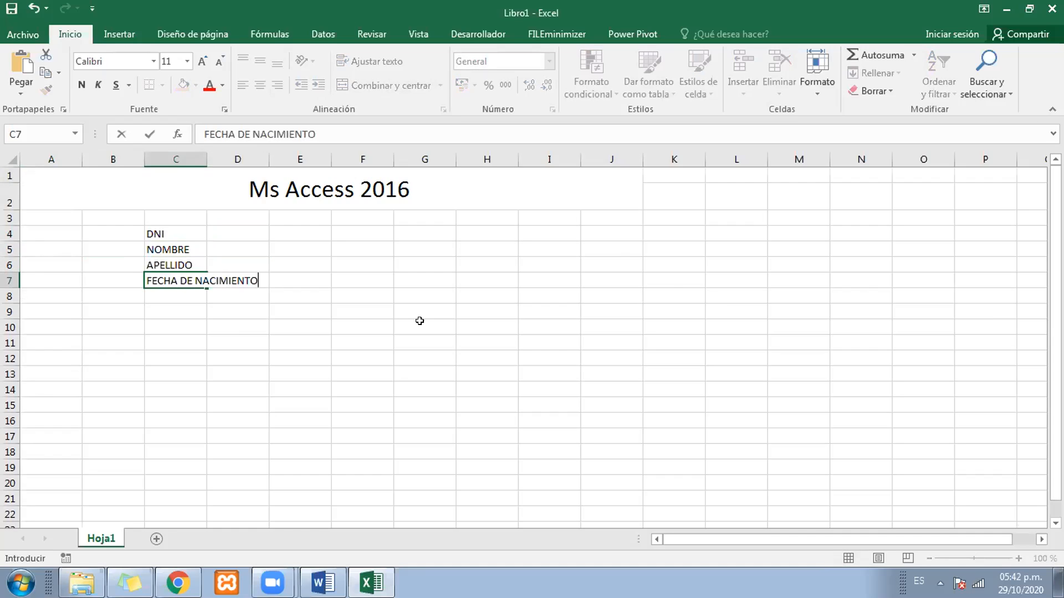
{"action": "key", "text": "Return"}
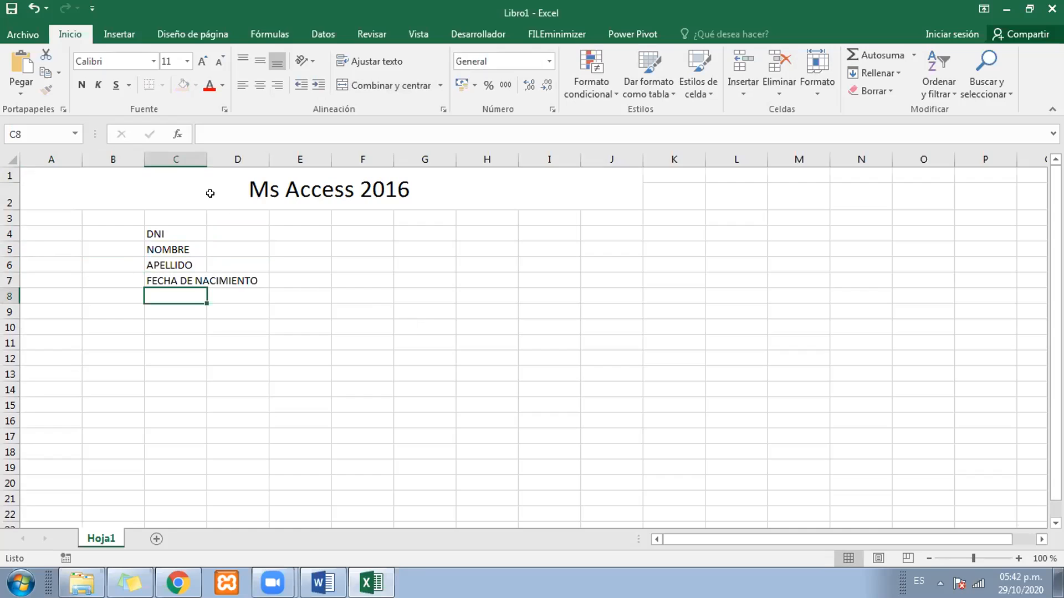
{"action": "left_click_drag", "start_coordinate": [207, 159], "coordinate": [274, 159]}
{"action": "left_click", "coordinate": [192, 234]}
{"action": "left_click", "coordinate": [191, 247]}
{"action": "left_click", "coordinate": [195, 266]}
{"action": "left_click", "coordinate": [203, 279]}
{"action": "left_click", "coordinate": [205, 260]}
{"action": "left_click", "coordinate": [210, 234]}
{"action": "left_click", "coordinate": [188, 250]}
{"action": "left_click", "coordinate": [191, 233]}
{"action": "left_click_drag", "start_coordinate": [192, 233], "coordinate": [194, 276]}
{"action": "left_click", "coordinate": [195, 263]}
- Copy the four field labels in C4:C7 and paste them starting at C10
{"action": "left_click_drag", "start_coordinate": [192, 236], "coordinate": [195, 273]}
{"action": "key", "text": "ctrl+c"}
{"action": "left_click", "coordinate": [212, 326]}
{"action": "key", "text": "ctrl+v"}
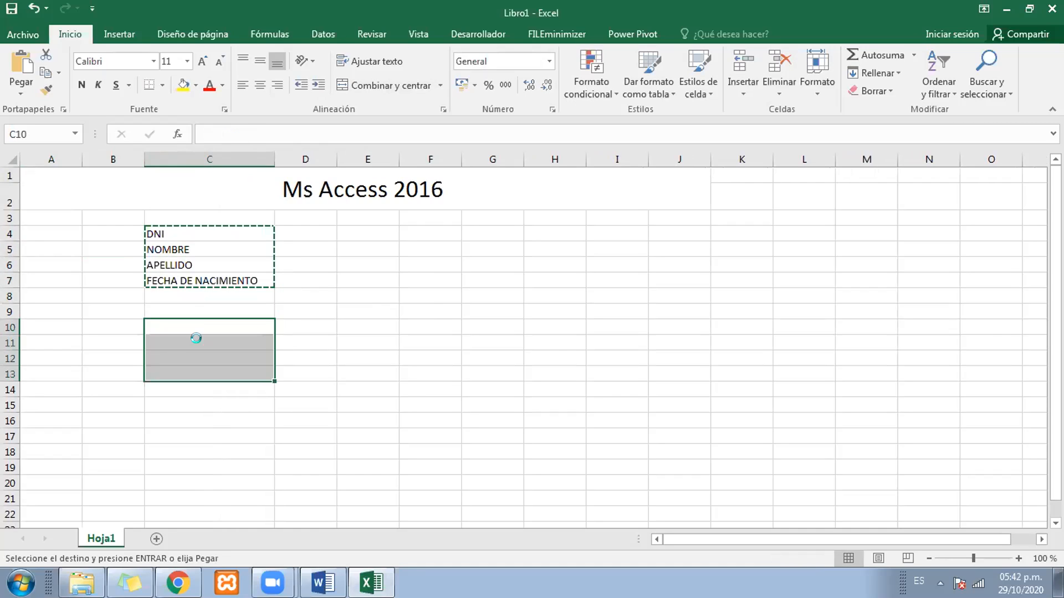
- Rearrange the copied labels into a header row by moving NOMBRE to D10, APELLIDO to E10 and FECHA DE NACIMIENTO to F10
{"action": "left_click", "coordinate": [205, 339]}
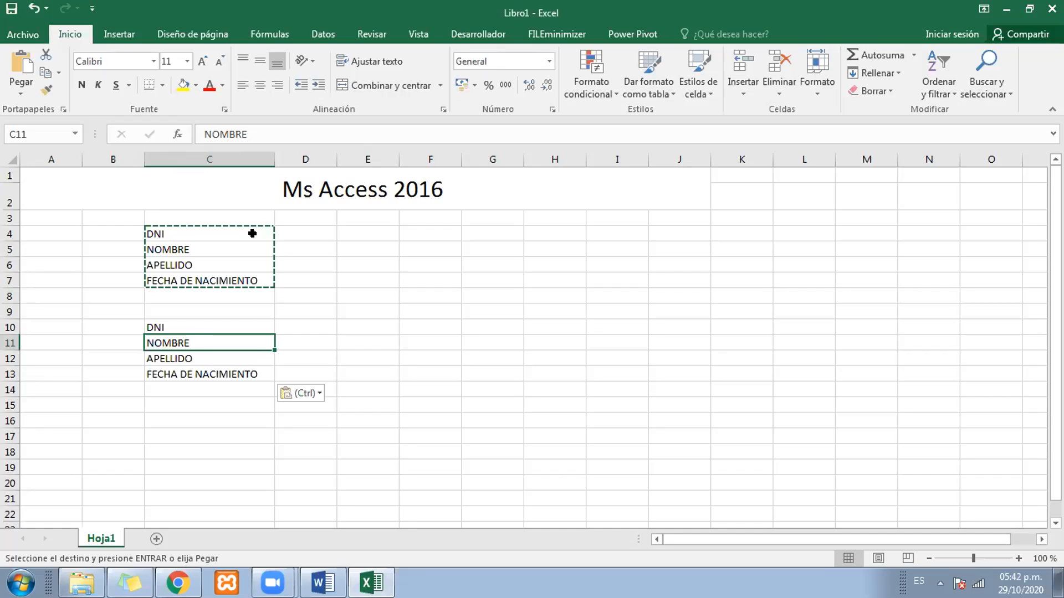
{"action": "left_click_drag", "start_coordinate": [226, 348], "coordinate": [368, 327]}
{"action": "left_click", "coordinate": [194, 354]}
{"action": "left_click", "coordinate": [216, 377]}
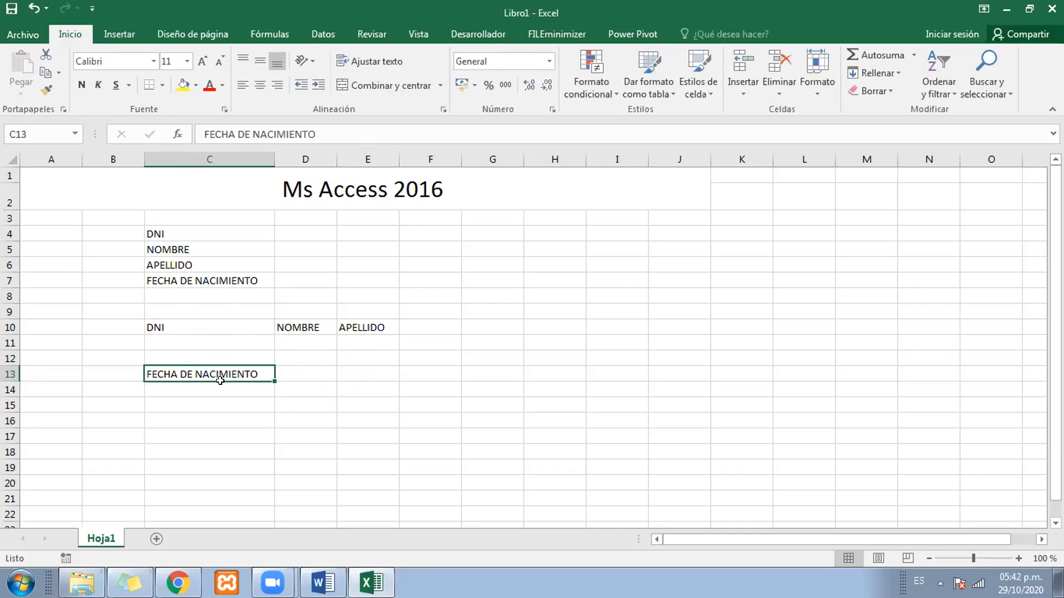
{"action": "left_click_drag", "start_coordinate": [225, 377], "coordinate": [431, 328]}
{"action": "left_click", "coordinate": [412, 343]}
- Format C10:F11 as a table with the orange style from the first Medium row, using row 10 as headers
{"action": "left_click_drag", "start_coordinate": [232, 321], "coordinate": [445, 342]}
{"action": "left_click", "coordinate": [654, 62]}
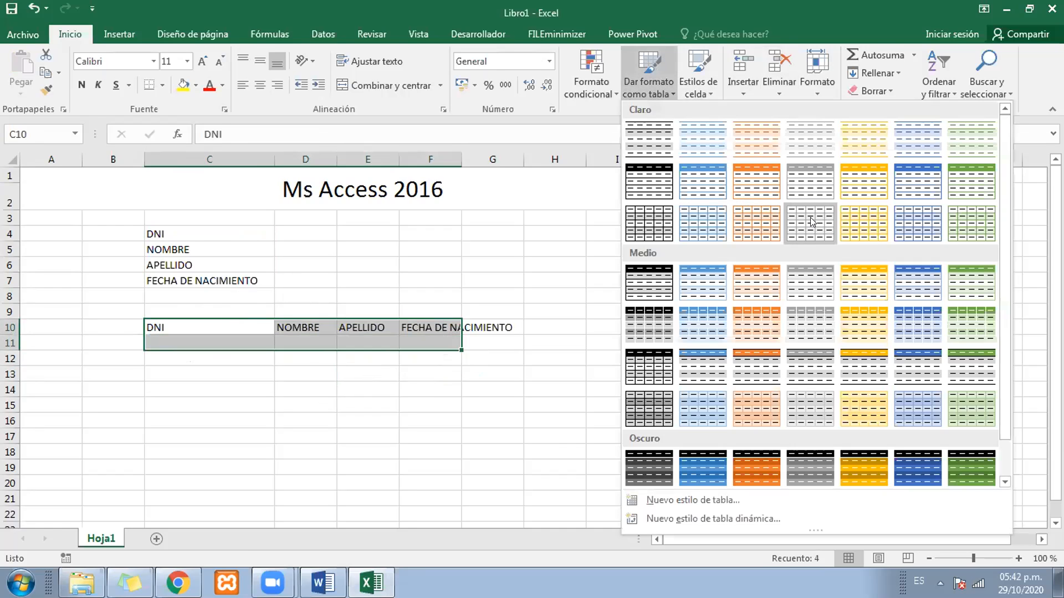
{"action": "left_click", "coordinate": [756, 282]}
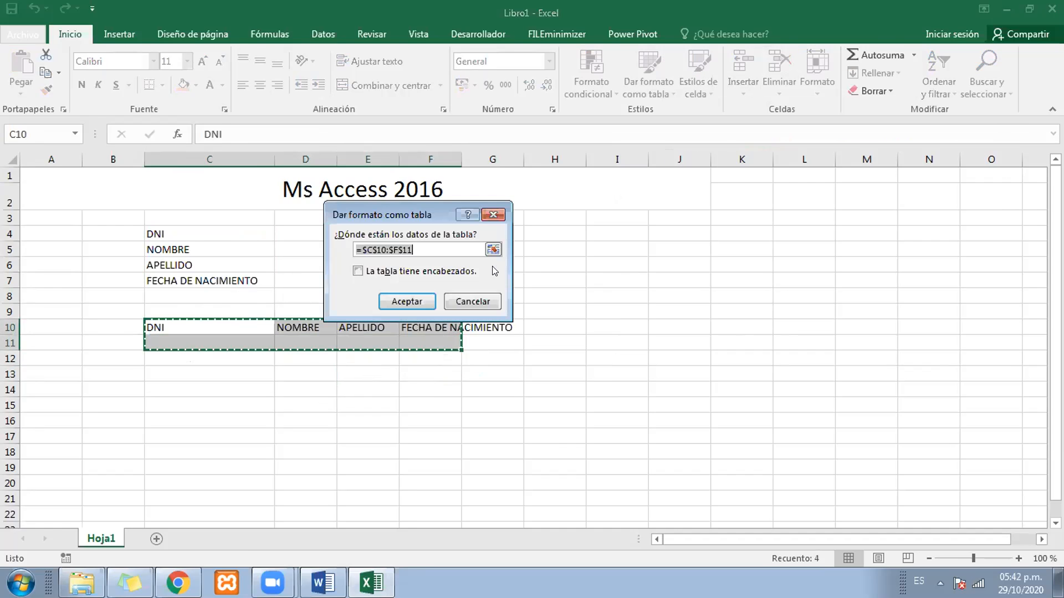
{"action": "left_click", "coordinate": [412, 299]}
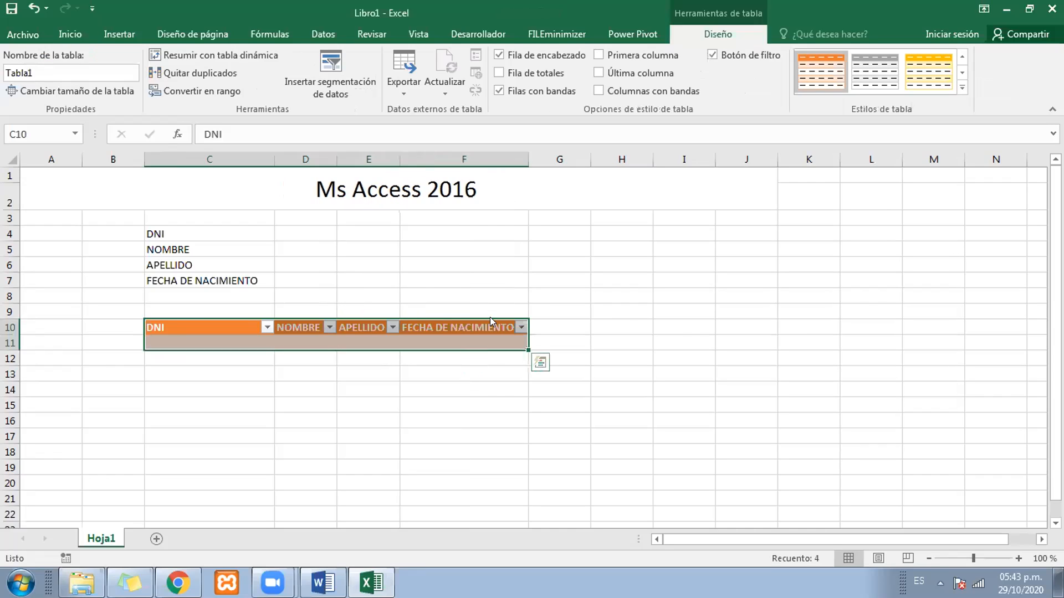
{"action": "left_click", "coordinate": [501, 292]}
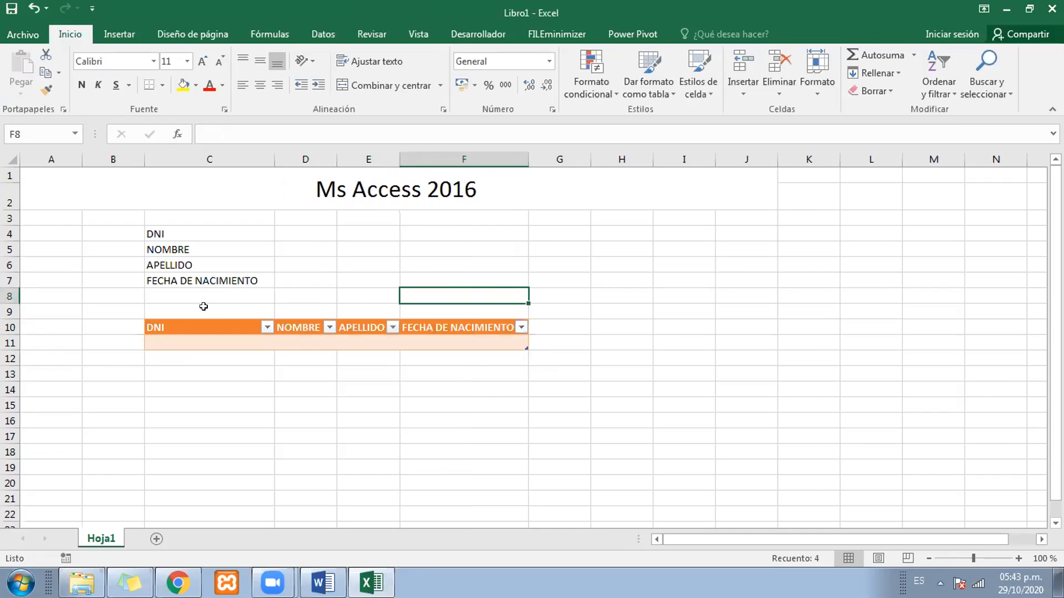
- Examine the table's header cells from DNI to FECHA DE NACIMIENTO and the empty row below them
{"action": "left_click", "coordinate": [180, 323]}
{"action": "left_click", "coordinate": [302, 323]}
{"action": "left_click", "coordinate": [352, 326]}
{"action": "left_click", "coordinate": [438, 323]}
{"action": "left_click_drag", "start_coordinate": [464, 324], "coordinate": [208, 341]}
{"action": "left_click", "coordinate": [208, 342]}
{"action": "left_click", "coordinate": [219, 323]}
- Fill C11:E11 of the table with a sample DNI number, first name and surname
{"action": "left_click", "coordinate": [223, 339]}
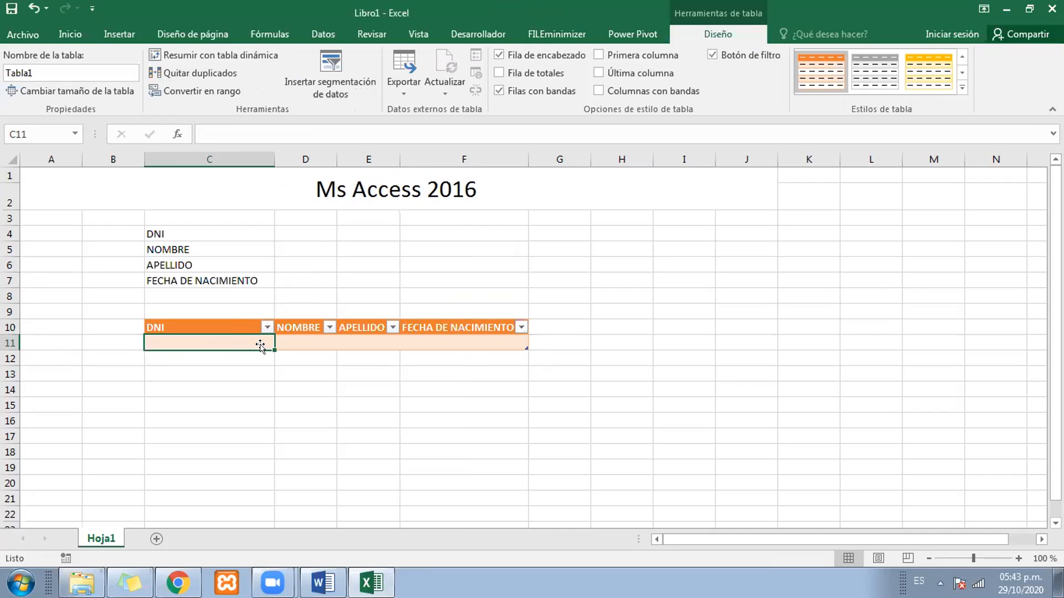
{"action": "type", "text": "123"}
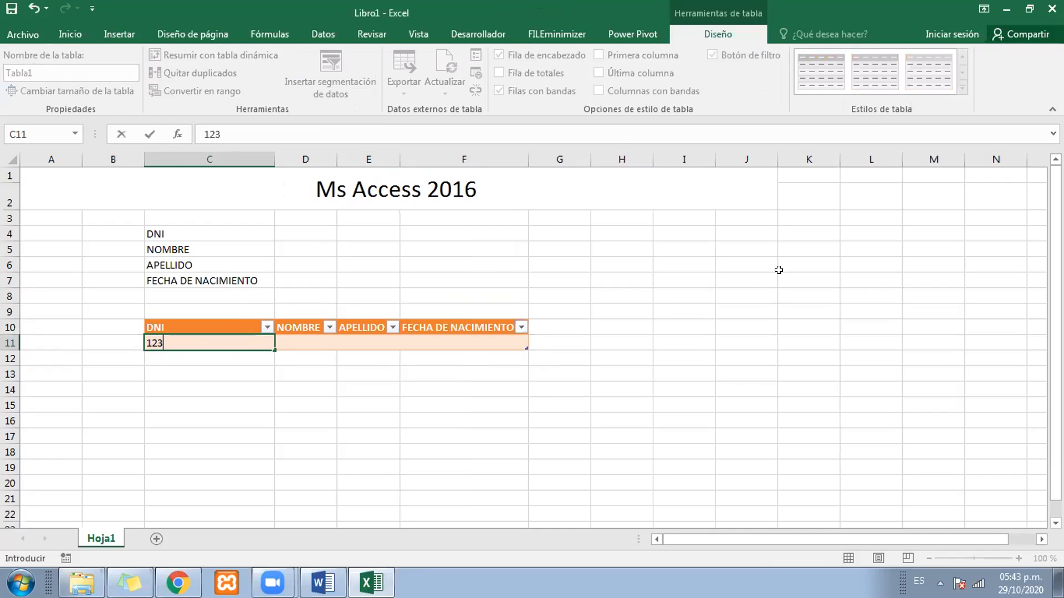
{"action": "left_click", "coordinate": [293, 339]}
{"action": "type", "text": "JUAN"}
{"action": "key", "text": "Tab"}
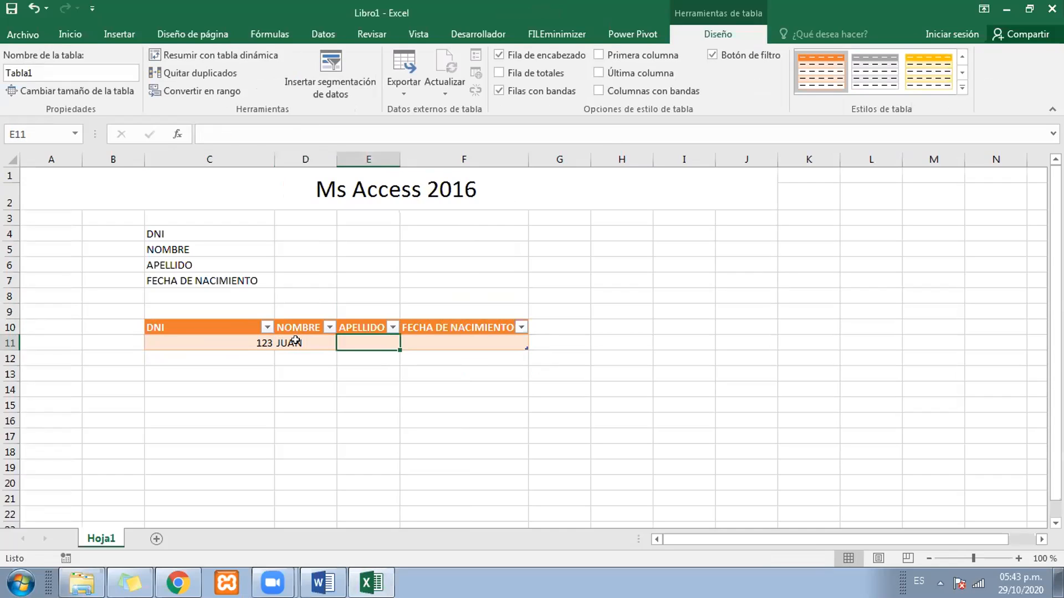
{"action": "type", "text": "AGUILAR"}
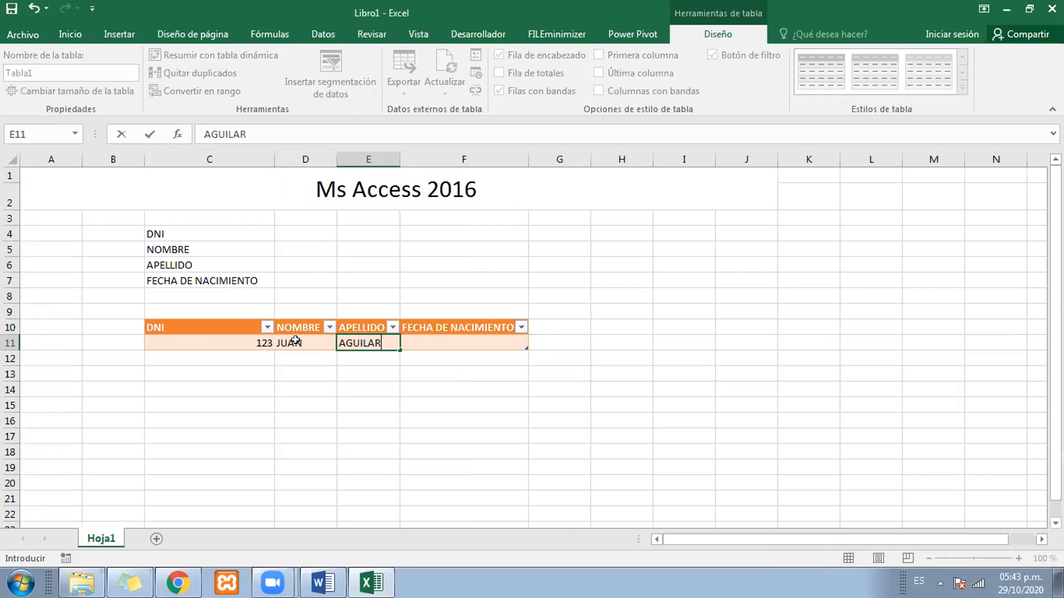
{"action": "key", "text": "Tab"}
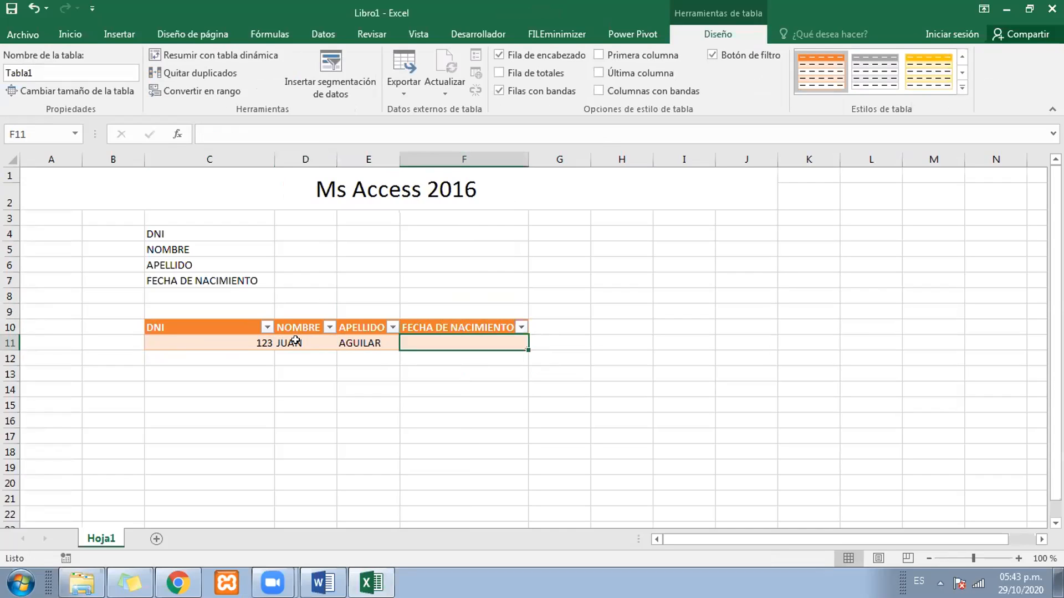
- Enter the birth date in F11 and correct its year to four digits
{"action": "type", "text": "11/11/202"}
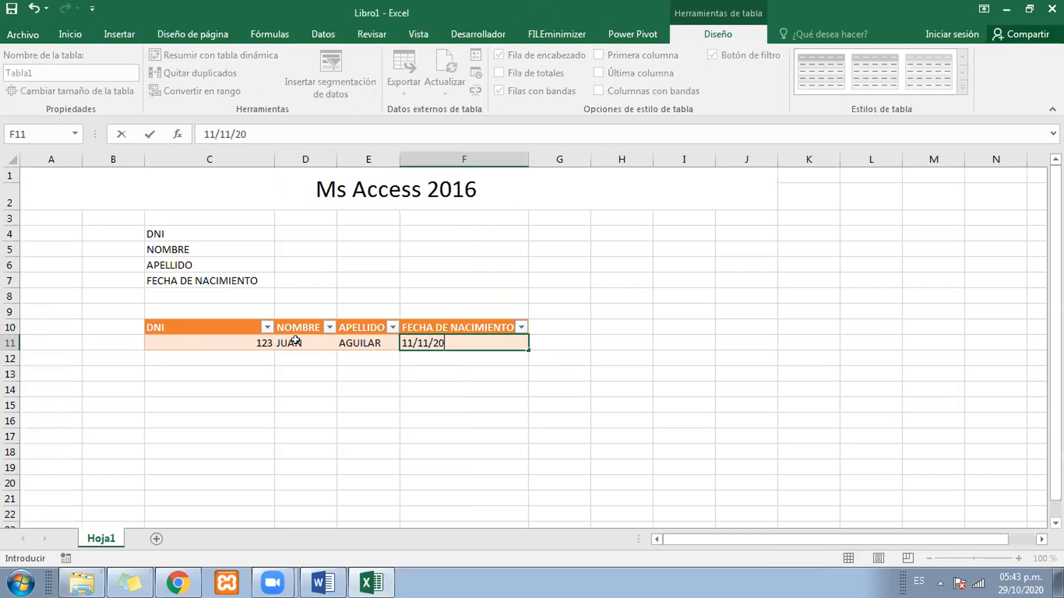
{"action": "key", "text": "Return"}
{"action": "key", "text": "Up"}
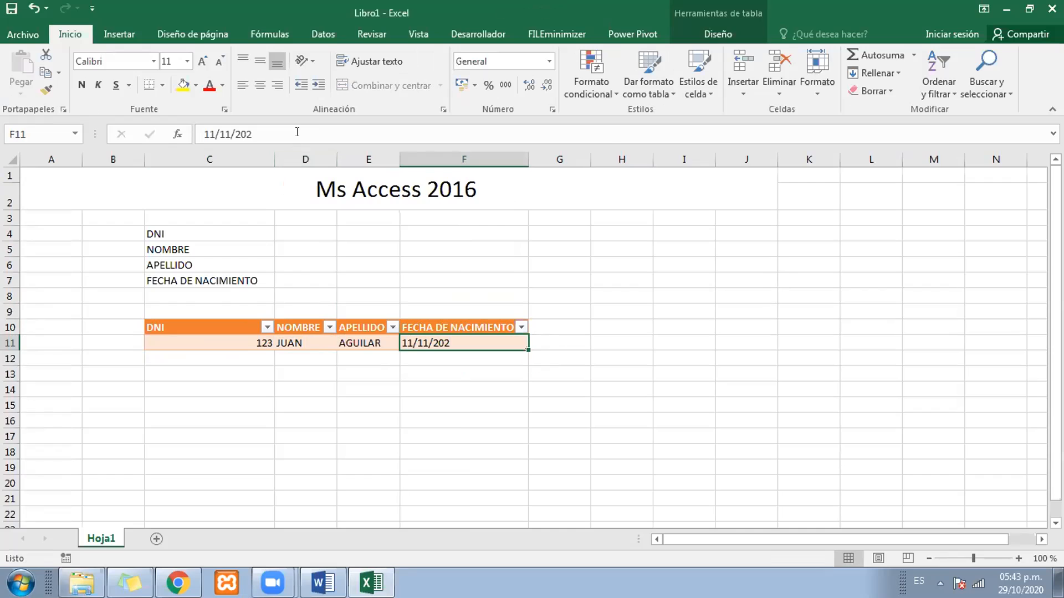
{"action": "left_click", "coordinate": [306, 131]}
{"action": "key", "text": "Return"}
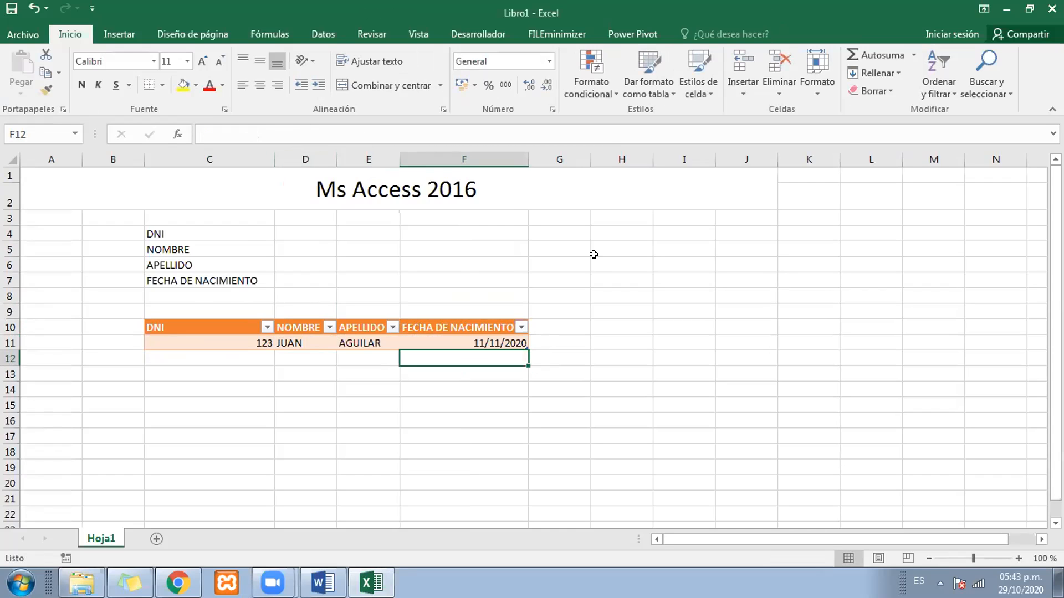
- Add the label DATOS in cell C14 below the table
{"action": "left_click", "coordinate": [619, 236]}
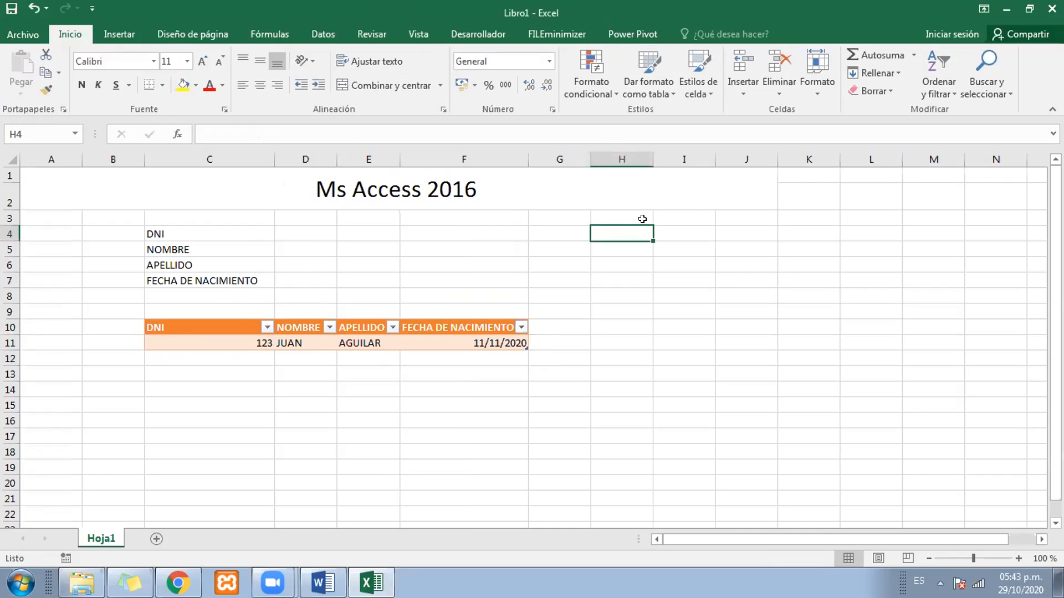
{"action": "key", "text": "Left"}
{"action": "key", "text": "Down"}
{"action": "key", "text": "Down"}
{"action": "key", "text": "Down"}
{"action": "key", "text": "Left"}
{"action": "key", "text": "Left"}
{"action": "key", "text": "Down"}
{"action": "key", "text": "Down"}
{"action": "key", "text": "Down"}
{"action": "key", "text": "Down"}
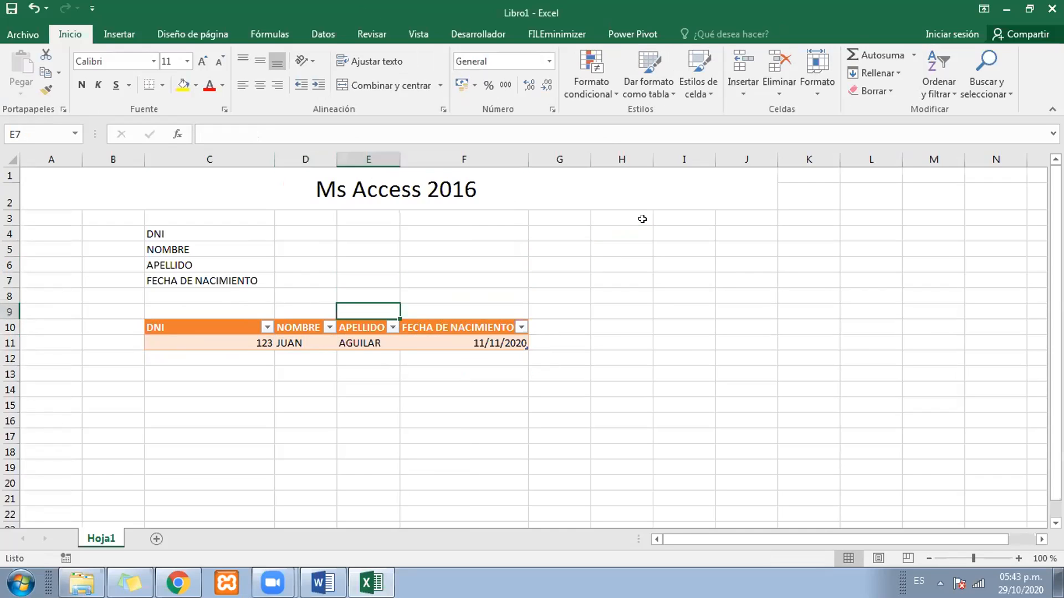
{"action": "key", "text": "Left"}
{"action": "key", "text": "Left"}
{"action": "key", "text": "Down"}
{"action": "key", "text": "Down"}
{"action": "key", "text": "Down"}
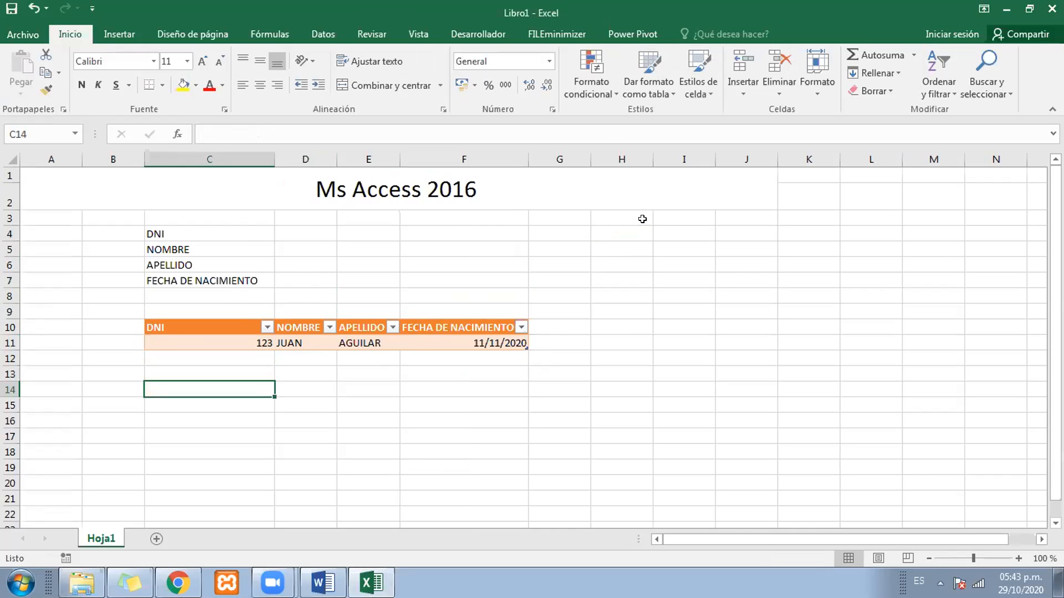
{"action": "type", "text": "DATOS"}
{"action": "key", "text": "Return"}
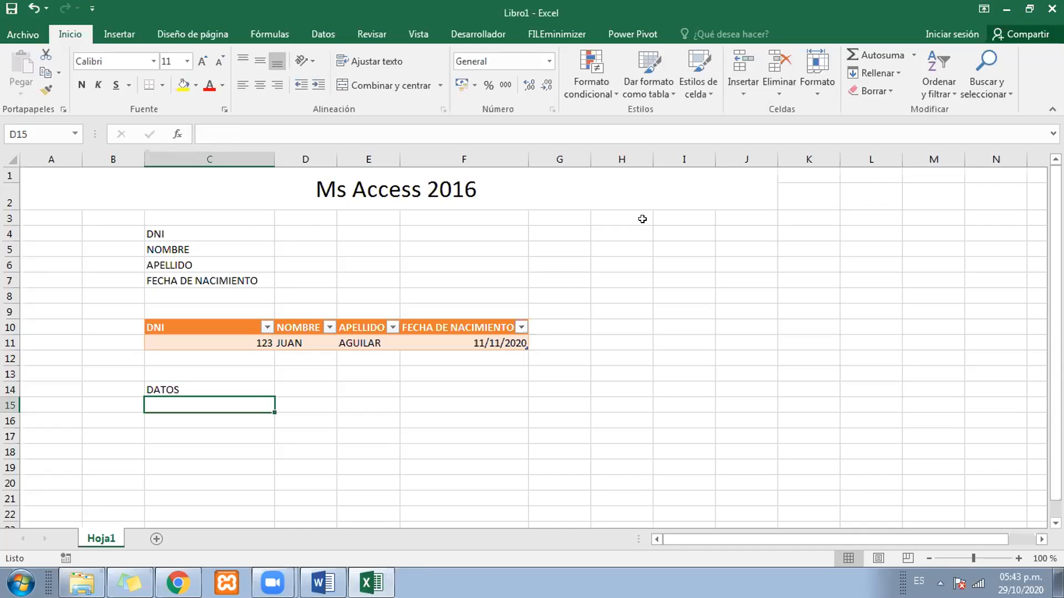
- Add the label INFORMACION in cell E14
{"action": "key", "text": "Up"}
{"action": "key", "text": "Right"}
{"action": "key", "text": "Right"}
{"action": "type", "text": "INFORMACION"}
{"action": "key", "text": "Return"}
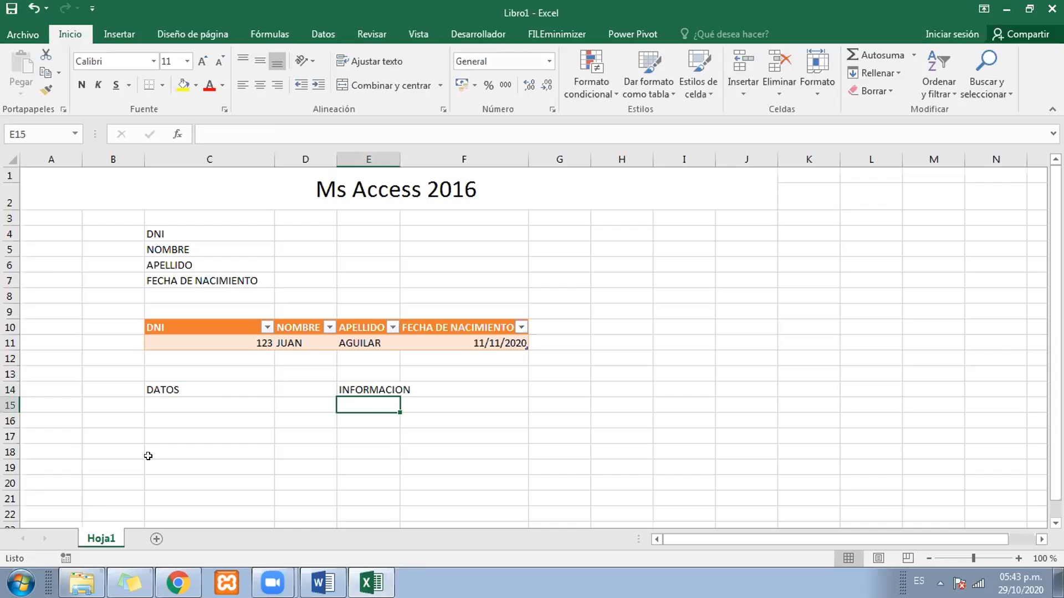
- Centre DATOS in C14 with a red font and set the font colour of INFORMACION in E14 to purple
{"action": "left_click", "coordinate": [210, 391]}
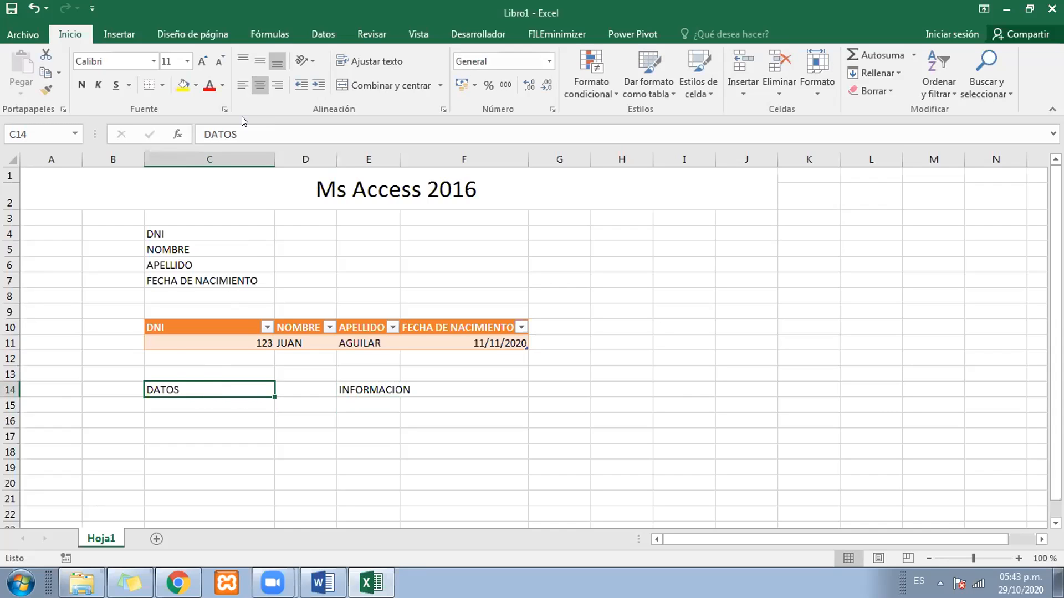
{"action": "left_click", "coordinate": [261, 87]}
{"action": "left_click", "coordinate": [210, 87]}
{"action": "left_click", "coordinate": [346, 383]}
{"action": "left_click", "coordinate": [222, 85]}
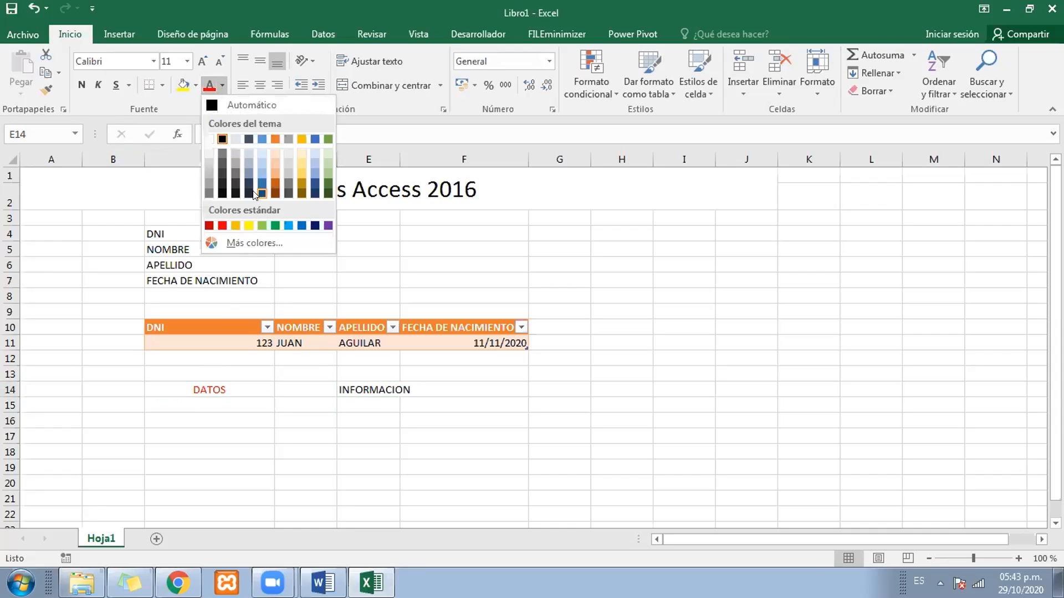
{"action": "left_click", "coordinate": [328, 225]}
{"action": "left_click", "coordinate": [367, 249]}
- Centre the contents of the table range C10:F11 horizontally
{"action": "left_click_drag", "start_coordinate": [490, 322], "coordinate": [244, 342]}
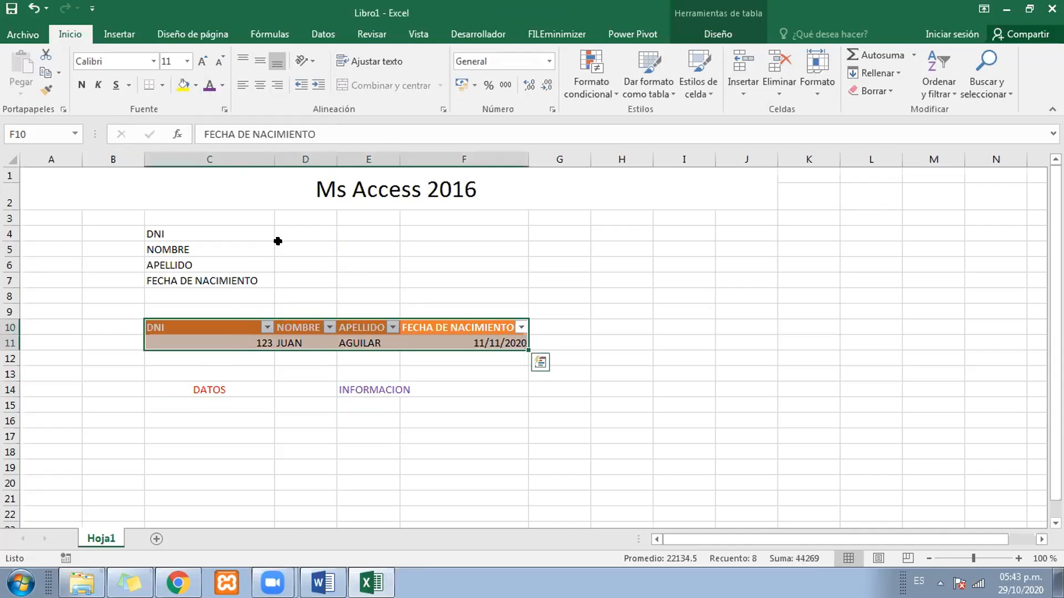
{"action": "left_click", "coordinate": [258, 87]}
{"action": "left_click", "coordinate": [367, 295]}
- Widen column D so that the centred NOMBRE header fits beside its filter arrow
{"action": "left_click_drag", "start_coordinate": [487, 328], "coordinate": [232, 329]}
{"action": "left_click", "coordinate": [226, 331]}
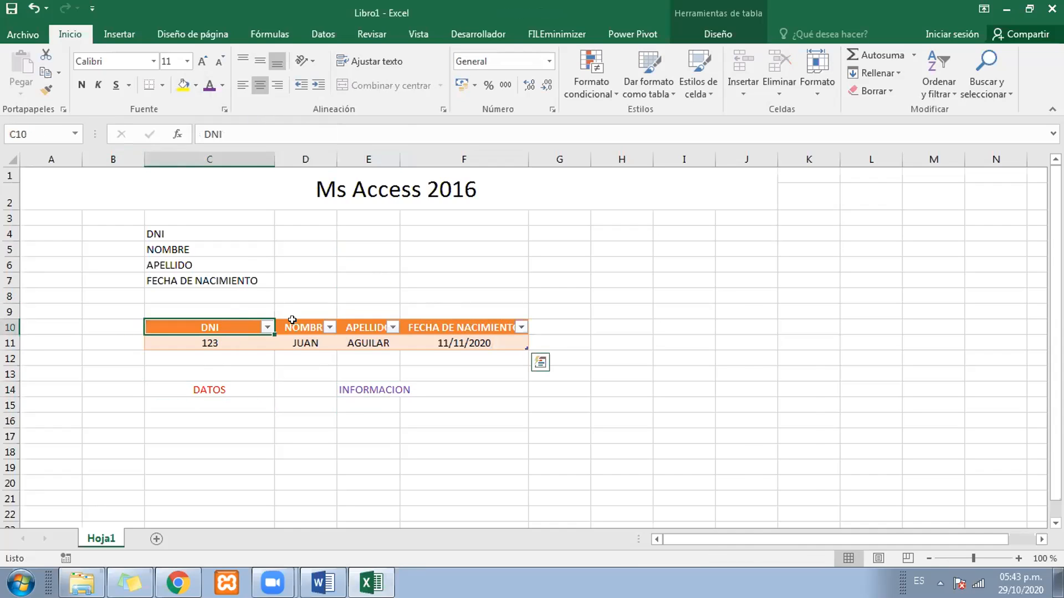
{"action": "key", "text": "shift+Right"}
{"action": "key", "text": "shift+Right"}
{"action": "key", "text": "shift+Right"}
{"action": "left_click_drag", "start_coordinate": [330, 157], "coordinate": [352, 157]}
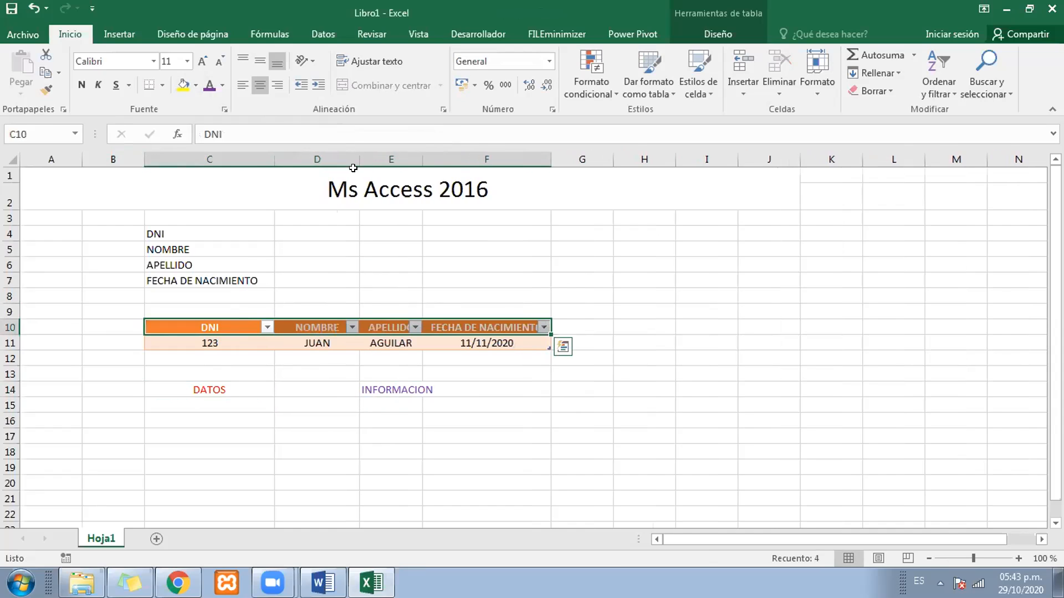
- Examine the table's record in row 11, field by field
{"action": "left_click", "coordinate": [515, 329]}
{"action": "left_click_drag", "start_coordinate": [514, 341], "coordinate": [489, 341]}
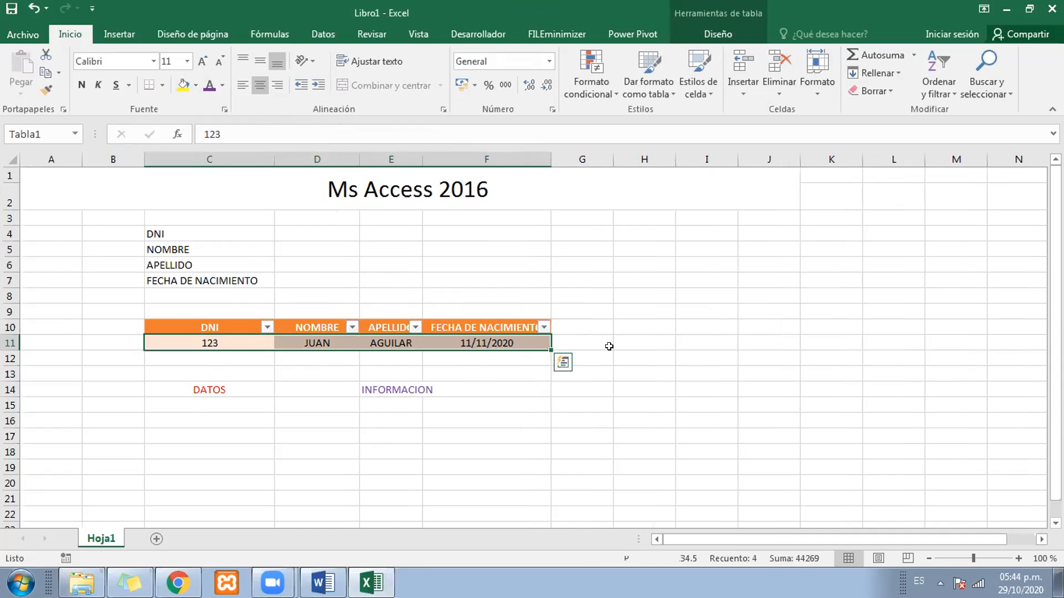
{"action": "left_click", "coordinate": [248, 343]}
{"action": "left_click", "coordinate": [324, 343]}
{"action": "left_click", "coordinate": [382, 346]}
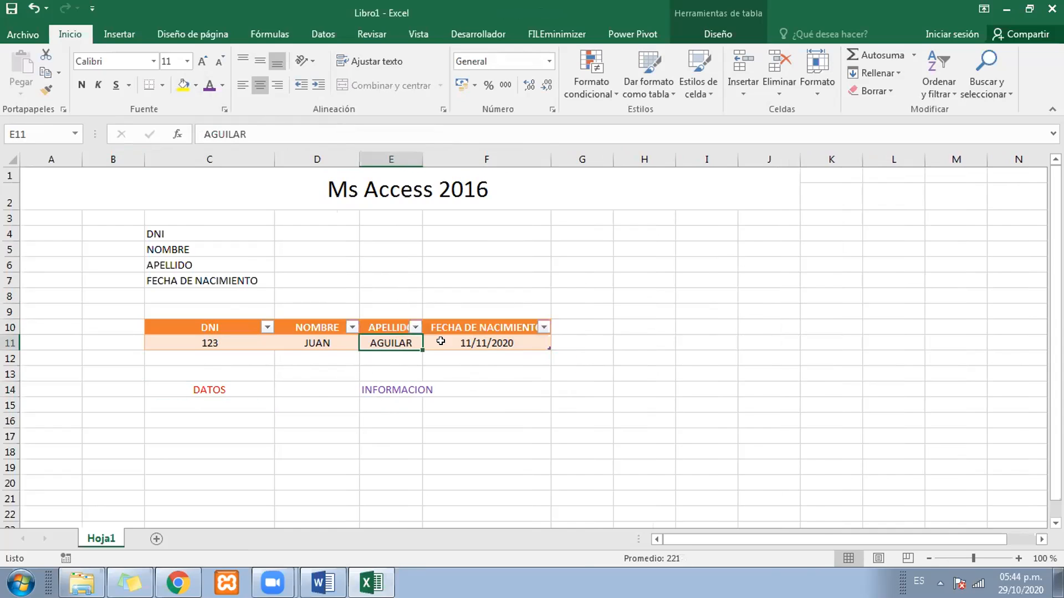
{"action": "left_click", "coordinate": [498, 343]}
{"action": "left_click", "coordinate": [368, 342]}
- Copy the DNI value from C11 to D4 and the first name from D11 to D5
{"action": "left_click", "coordinate": [339, 344]}
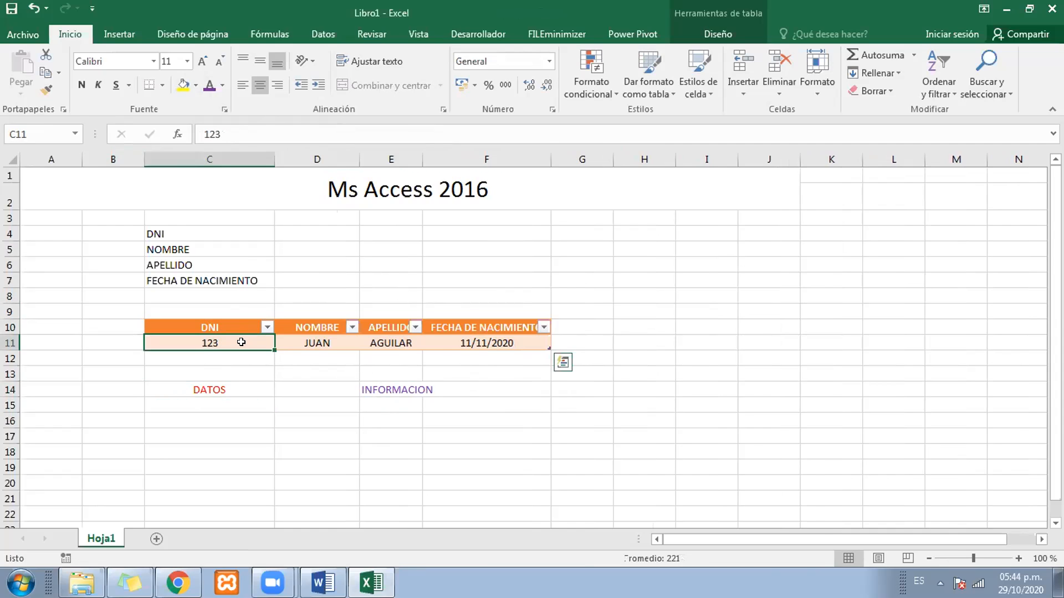
{"action": "key", "text": "ctrl+c"}
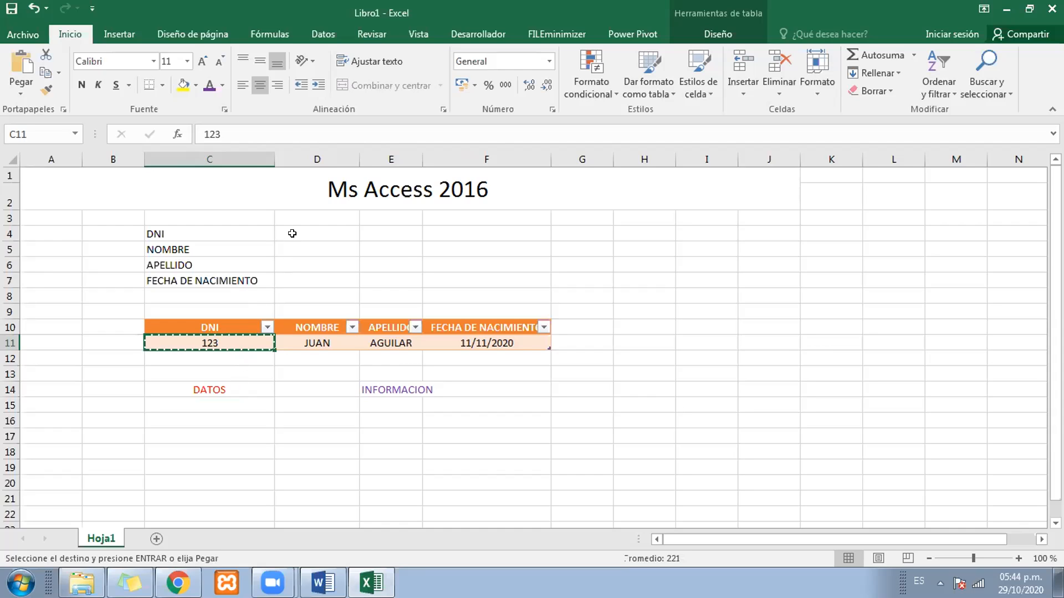
{"action": "left_click", "coordinate": [289, 233]}
{"action": "key", "text": "ctrl+v"}
{"action": "left_click", "coordinate": [316, 335]}
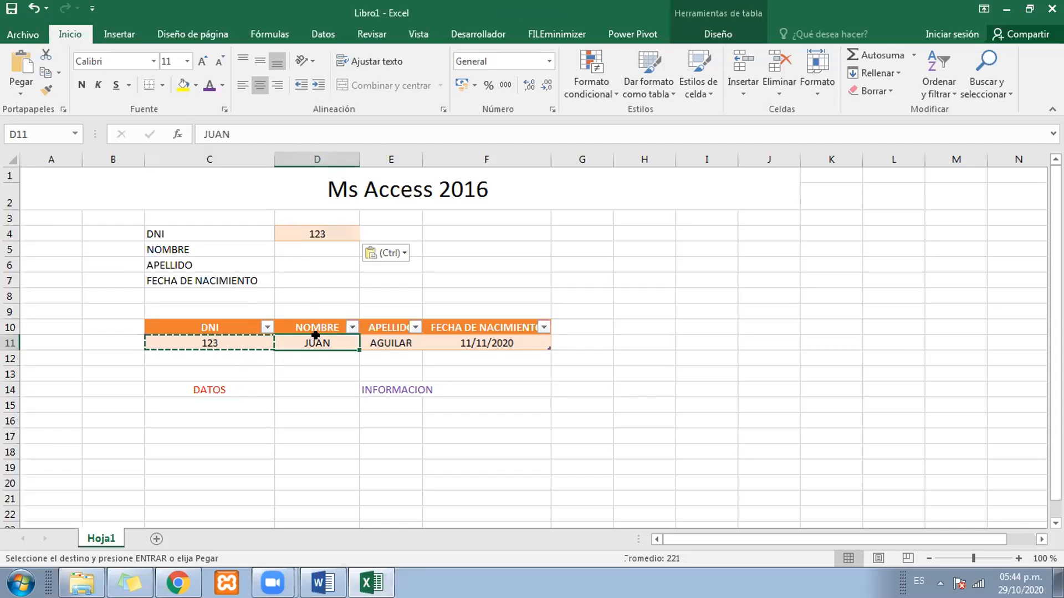
{"action": "key", "text": "ctrl+c"}
{"action": "left_click", "coordinate": [317, 249]}
{"action": "key", "text": "ctrl+v"}
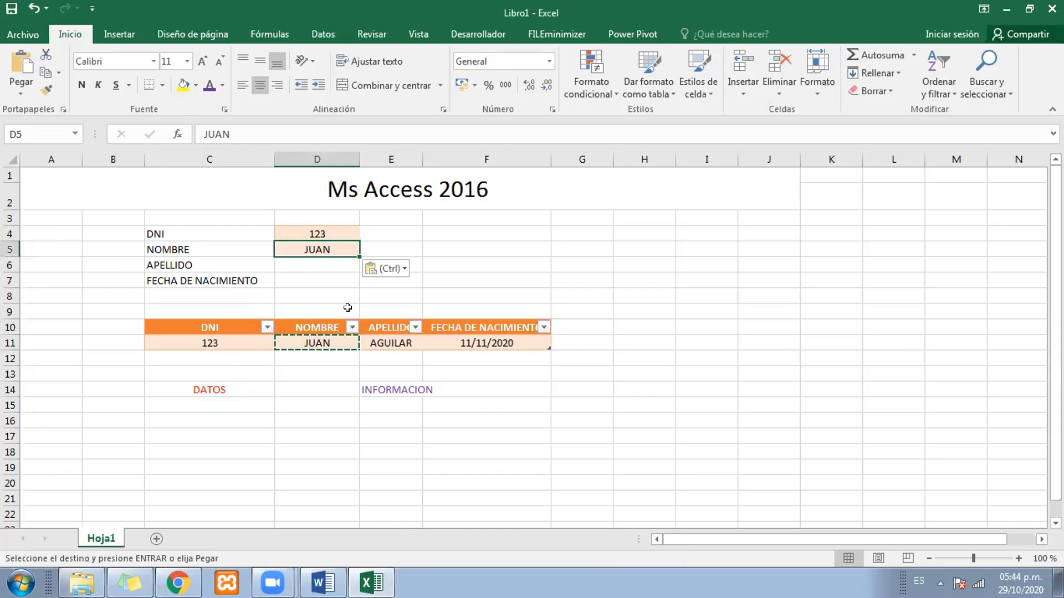
- Copy the surname from E11 to D6 and the birth date from F11 to D7
{"action": "left_click", "coordinate": [382, 341]}
{"action": "key", "text": "ctrl+c"}
{"action": "left_click", "coordinate": [344, 262]}
{"action": "key", "text": "ctrl+v"}
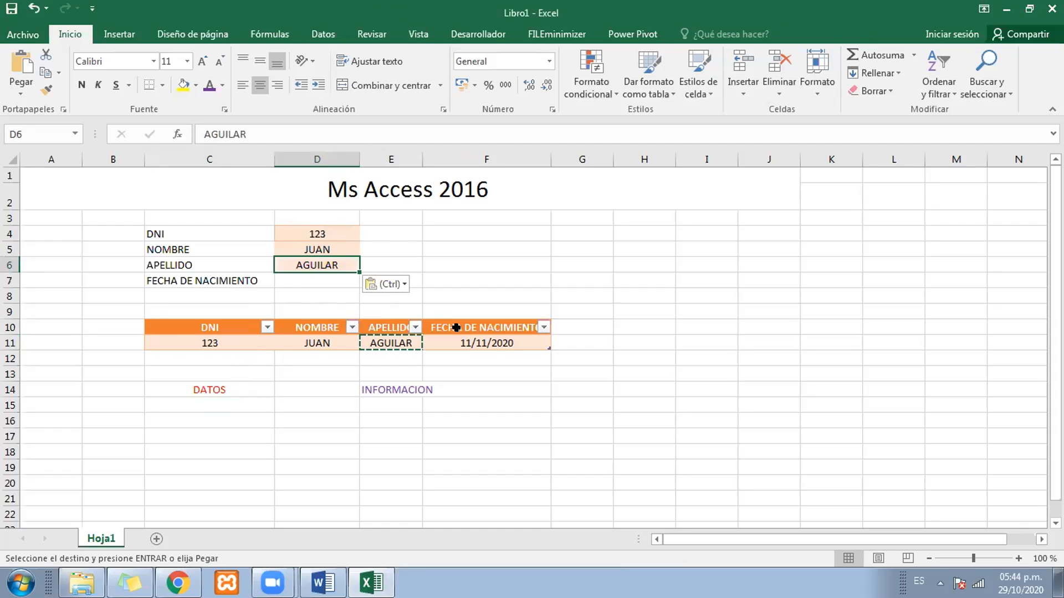
{"action": "left_click", "coordinate": [492, 342]}
{"action": "key", "text": "ctrl+c"}
{"action": "left_click", "coordinate": [341, 282]}
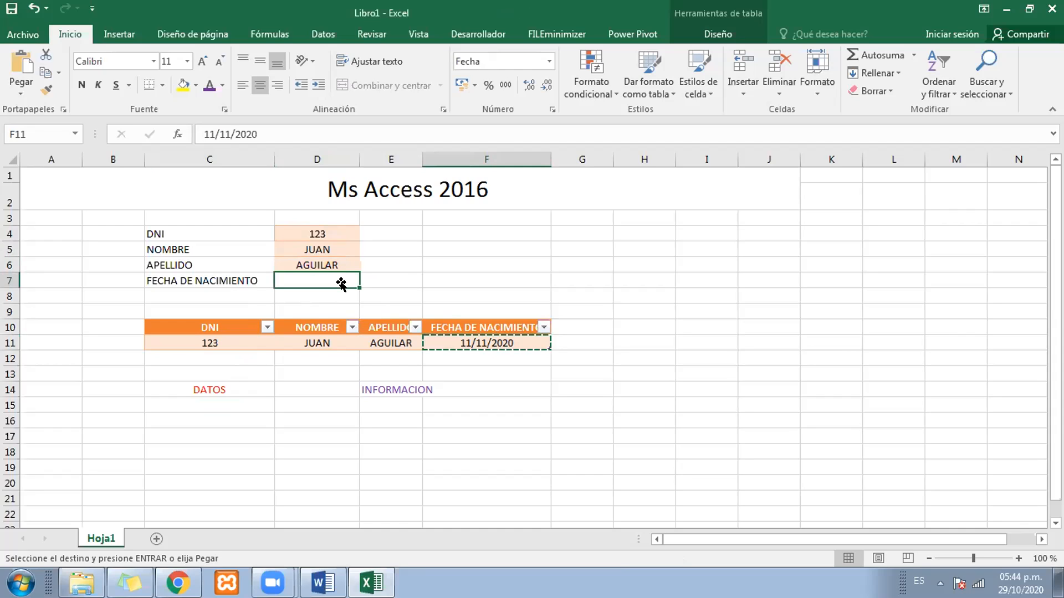
{"action": "key", "text": "ctrl+v"}
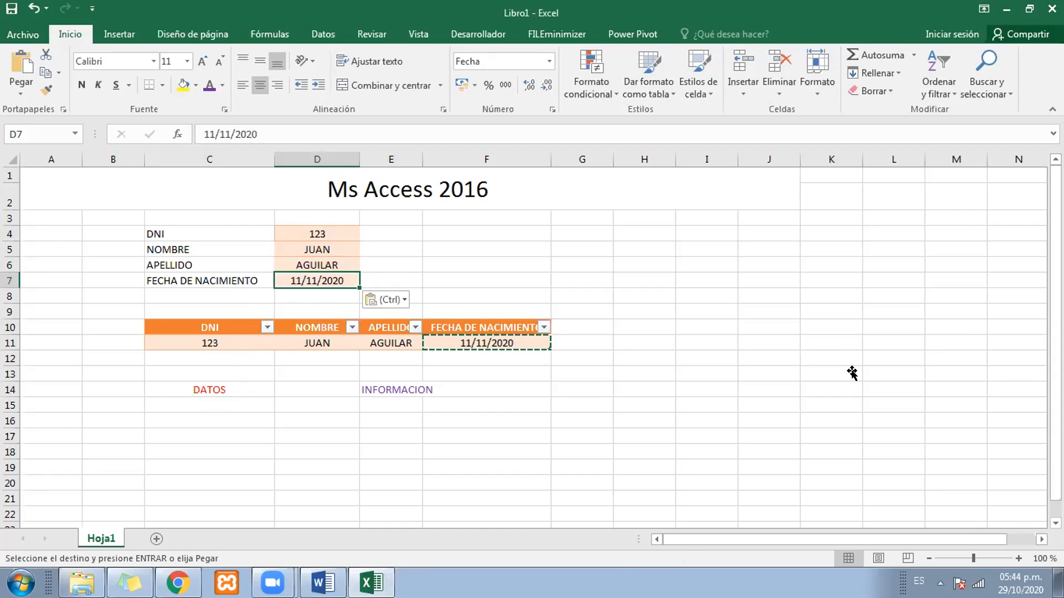
{"action": "key", "text": "alt+Tab"}
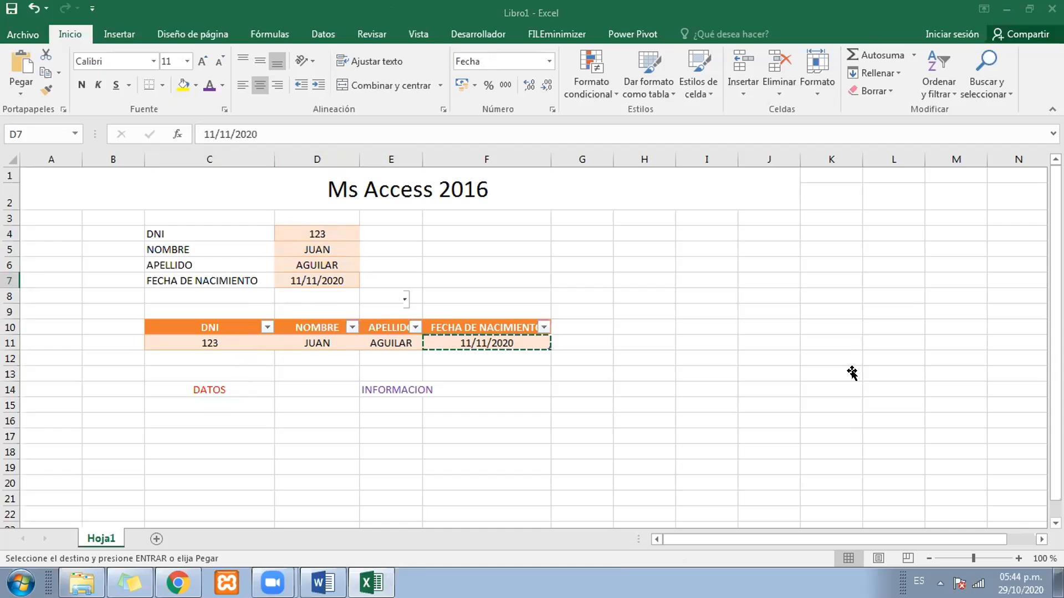
{"action": "key", "text": "Escape"}
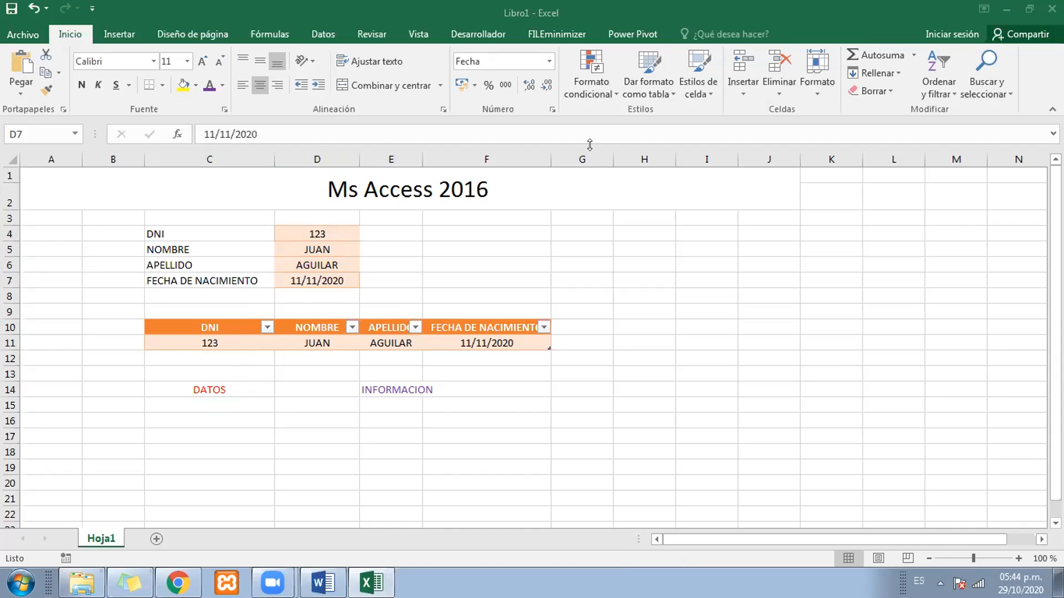
{"action": "left_click", "coordinate": [427, 268]}
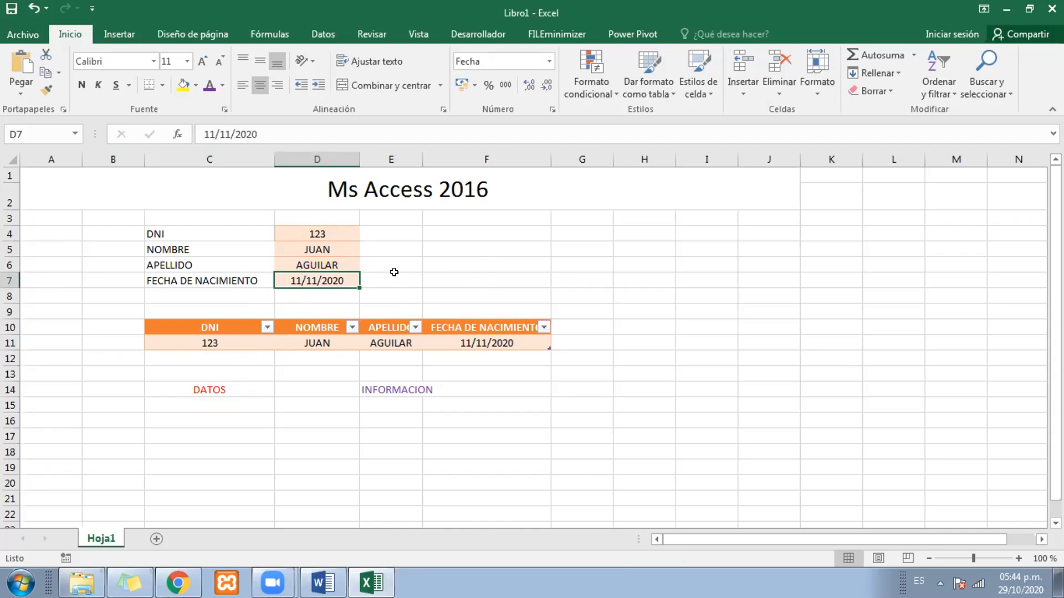
{"action": "left_click_drag", "start_coordinate": [260, 229], "coordinate": [266, 281]}
{"action": "left_click", "coordinate": [327, 262]}
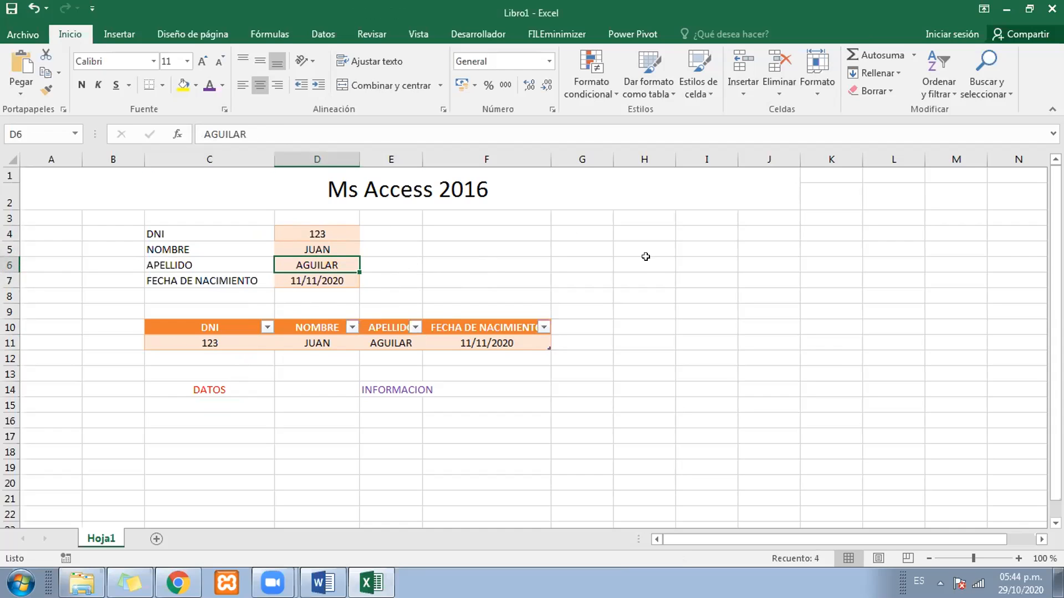
- Apply a thick outside border around the range H4:K13
{"action": "left_click_drag", "start_coordinate": [641, 230], "coordinate": [817, 368]}
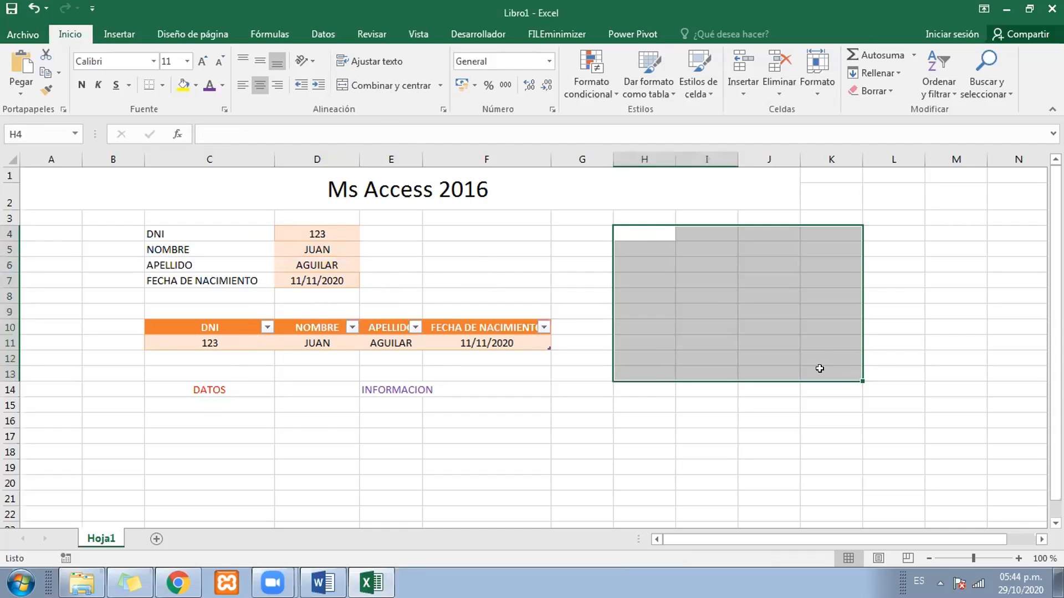
{"action": "left_click", "coordinate": [381, 83]}
{"action": "left_click", "coordinate": [399, 87]}
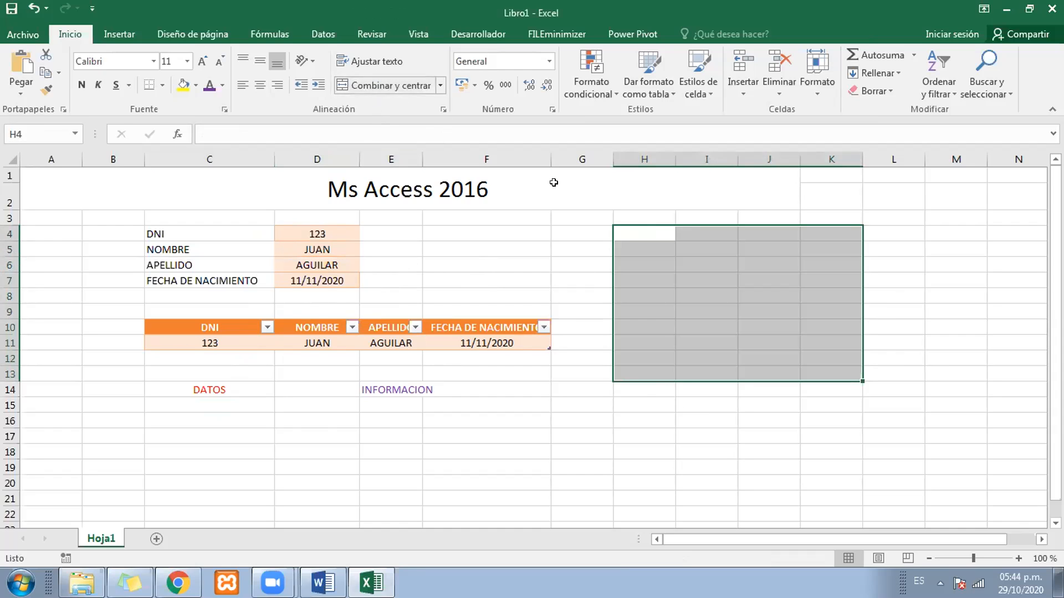
{"action": "left_click", "coordinate": [163, 85]}
{"action": "left_click", "coordinate": [170, 255]}
{"action": "left_click", "coordinate": [769, 328]}
- Merge and centre cells H4:K4 along the upper edge of the bordered box
{"action": "left_click_drag", "start_coordinate": [644, 232], "coordinate": [814, 232]}
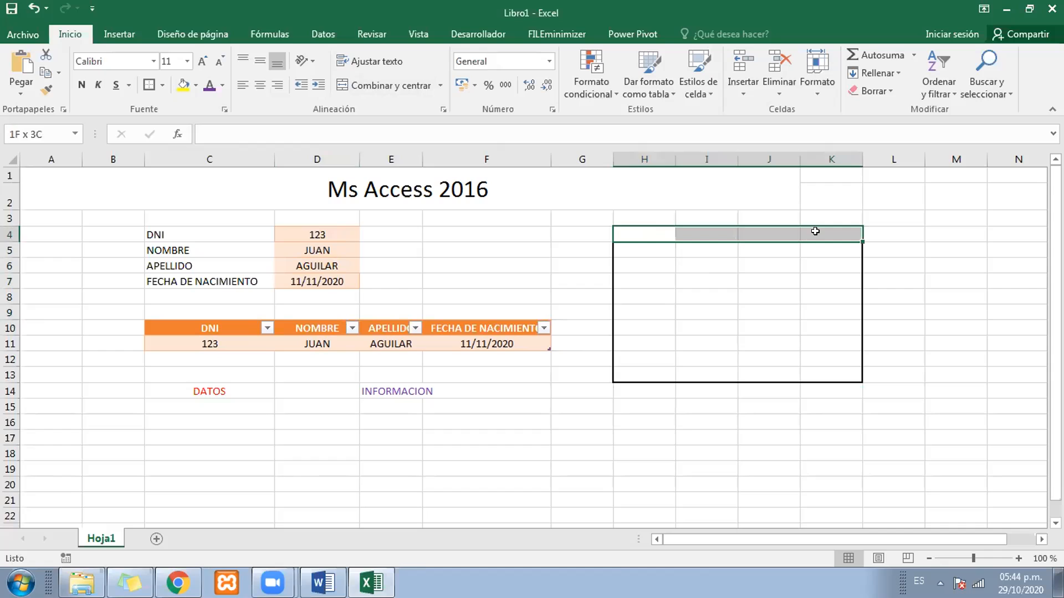
{"action": "left_click", "coordinate": [368, 90]}
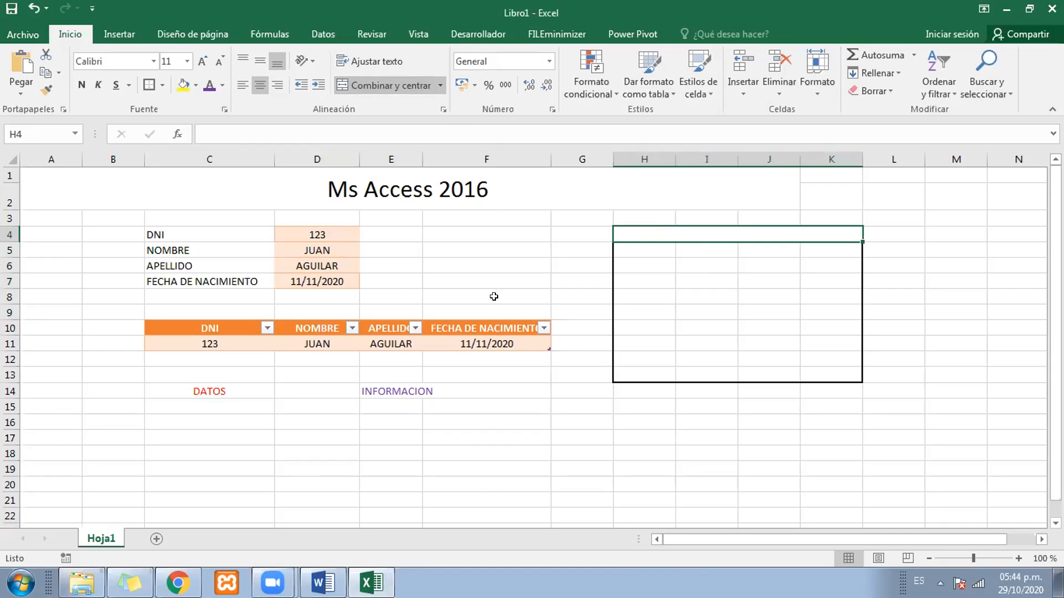
- Enter the title DOCUMENTO NACIONAL DE IDENTIDAD in the merged cell H4 of the bordered box
{"action": "type", "text": "DOCUMENTA"}
{"action": "key", "text": "BackSpace"}
{"action": "type", "text": "O "}
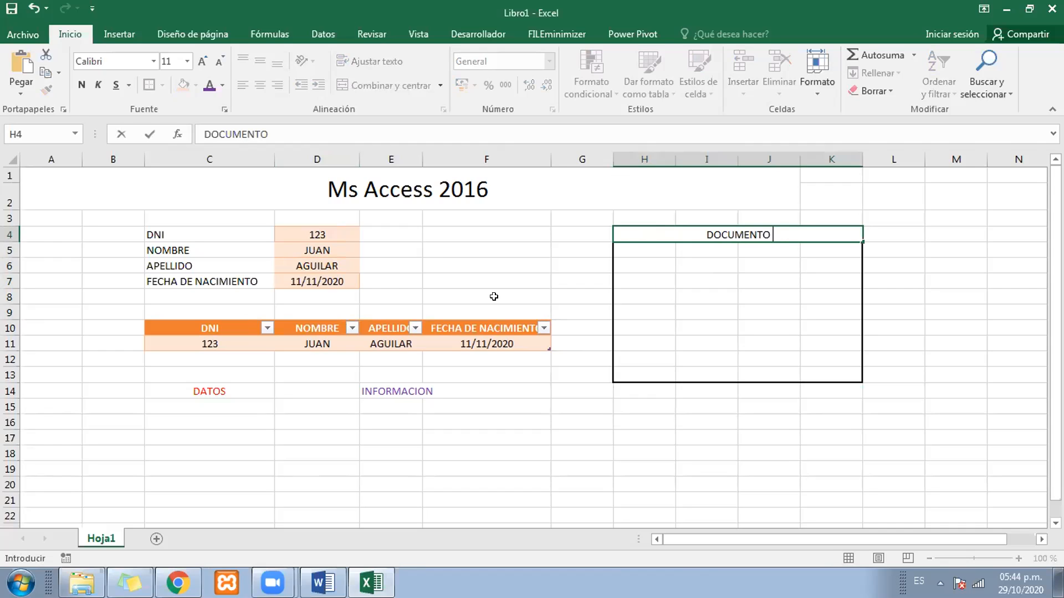
{"action": "type", "text": "NACIONAL DE IDEN"}
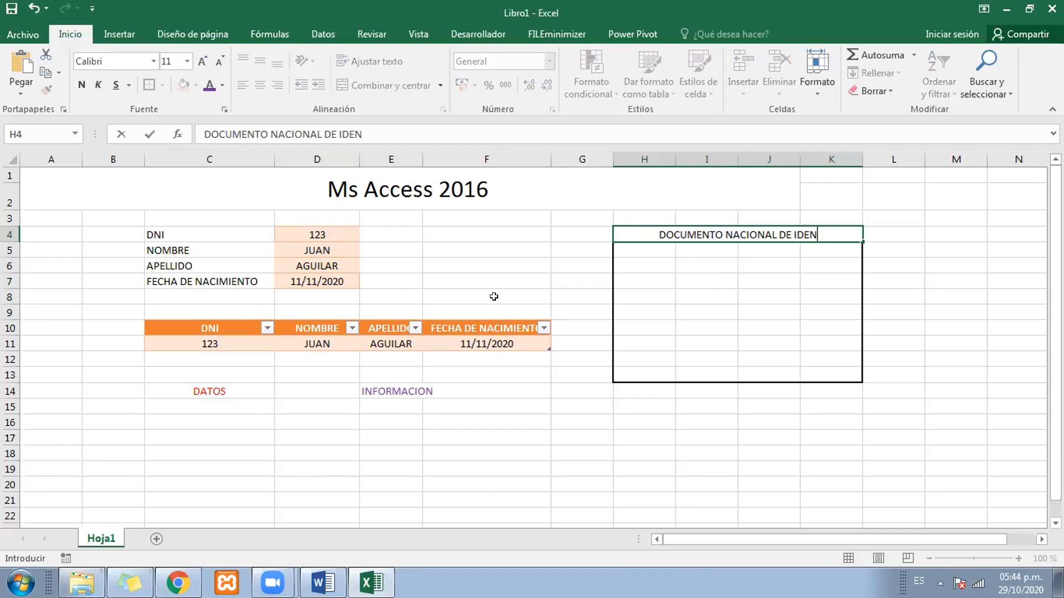
{"action": "type", "text": "TIDAD"}
{"action": "key", "text": "Return"}
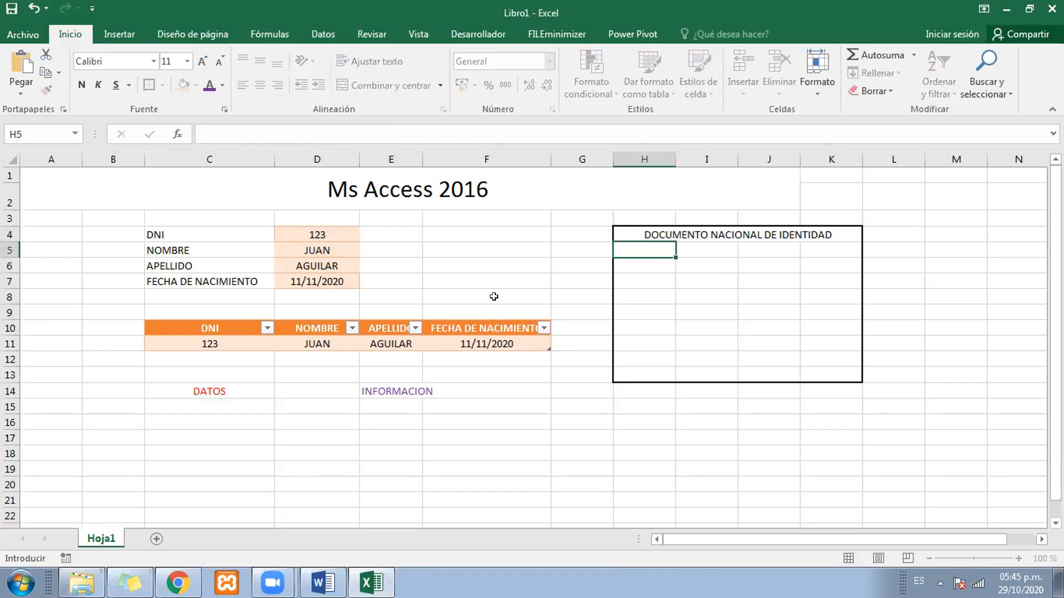
- Move the field labels and values from C4:D7 into the bordered box at I6:J9
{"action": "left_click", "coordinate": [673, 231]}
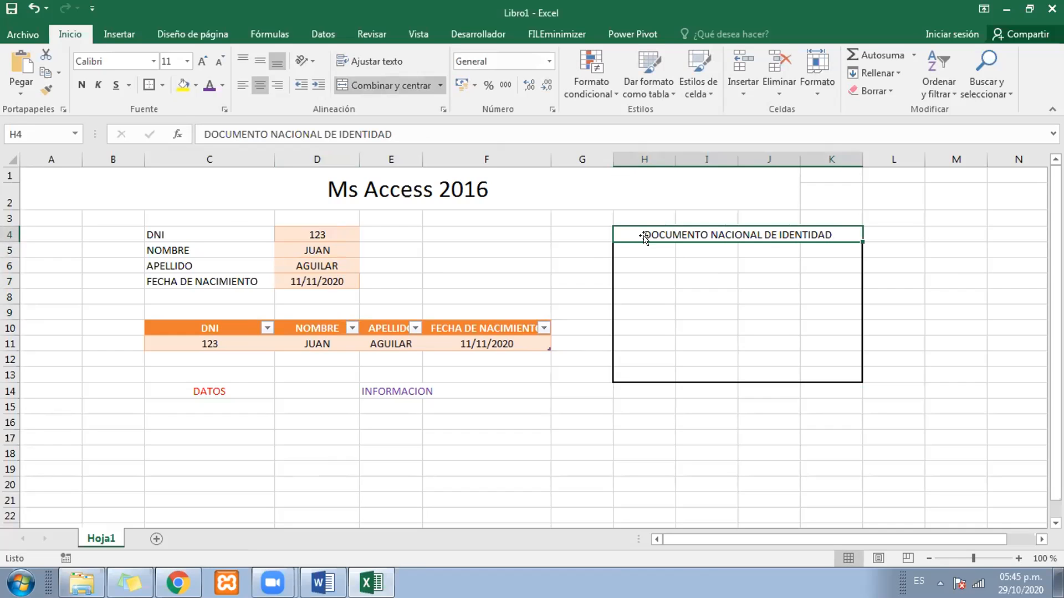
{"action": "left_click_drag", "start_coordinate": [220, 241], "coordinate": [759, 318]}
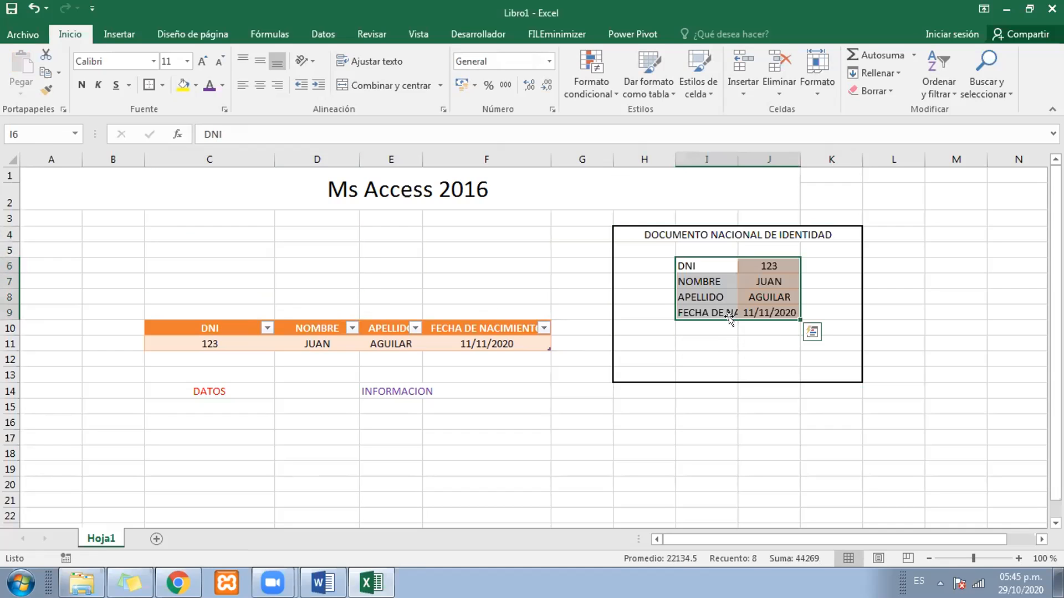
{"action": "left_click", "coordinate": [724, 370]}
- Make the DOCUMENTO NACIONAL DE IDENTIDAD title bold and give its cell a light grey fill
{"action": "left_click", "coordinate": [668, 235]}
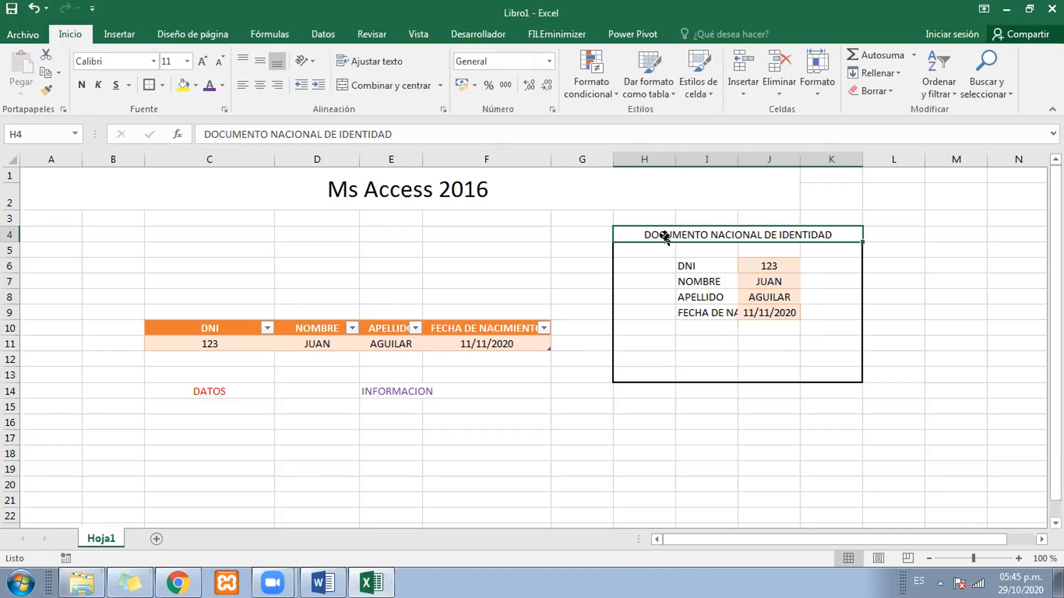
{"action": "left_click", "coordinate": [81, 84]}
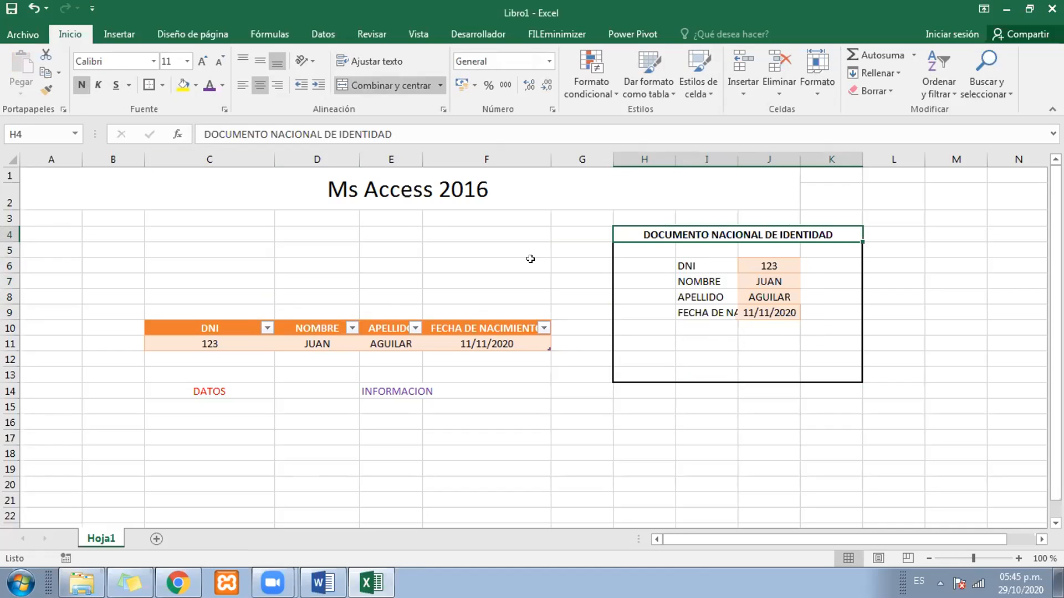
{"action": "left_click", "coordinate": [805, 335]}
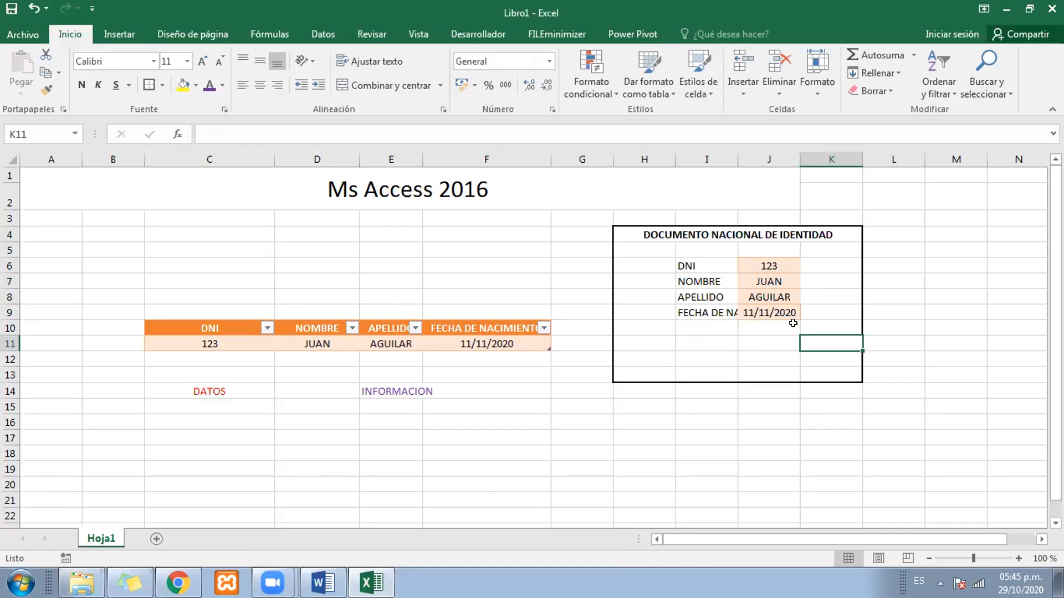
{"action": "left_click", "coordinate": [728, 232]}
{"action": "left_click_drag", "start_coordinate": [687, 264], "coordinate": [720, 311]}
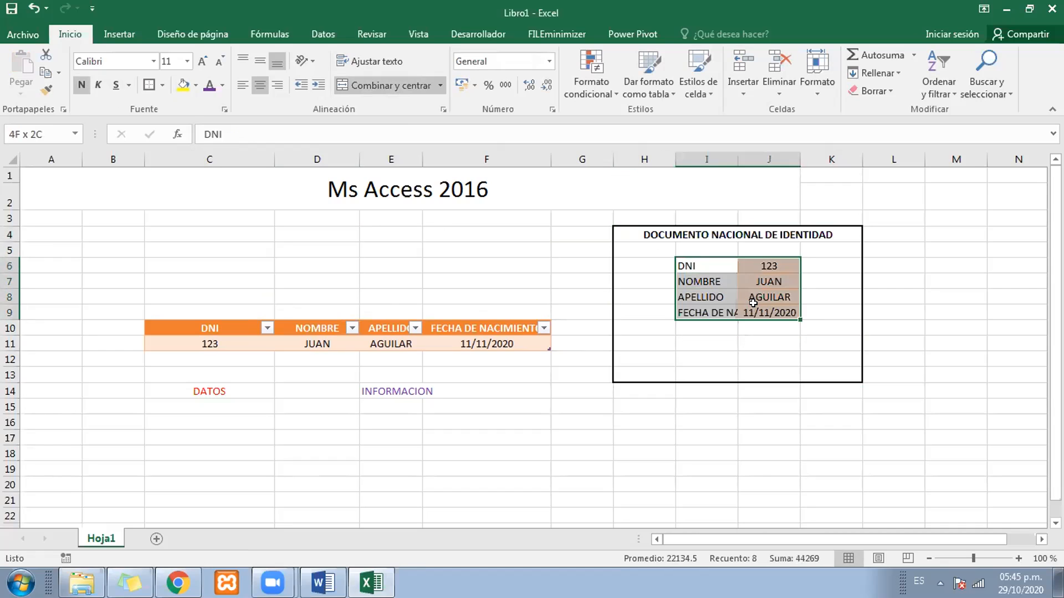
{"action": "left_click", "coordinate": [738, 228]}
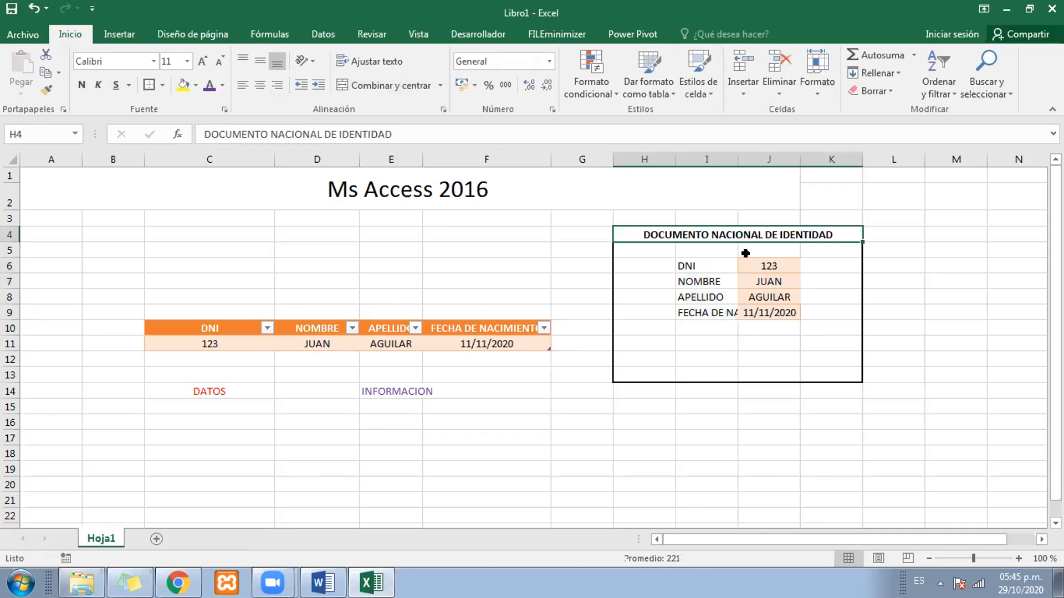
{"action": "left_click", "coordinate": [195, 85]}
{"action": "left_click", "coordinate": [183, 134]}
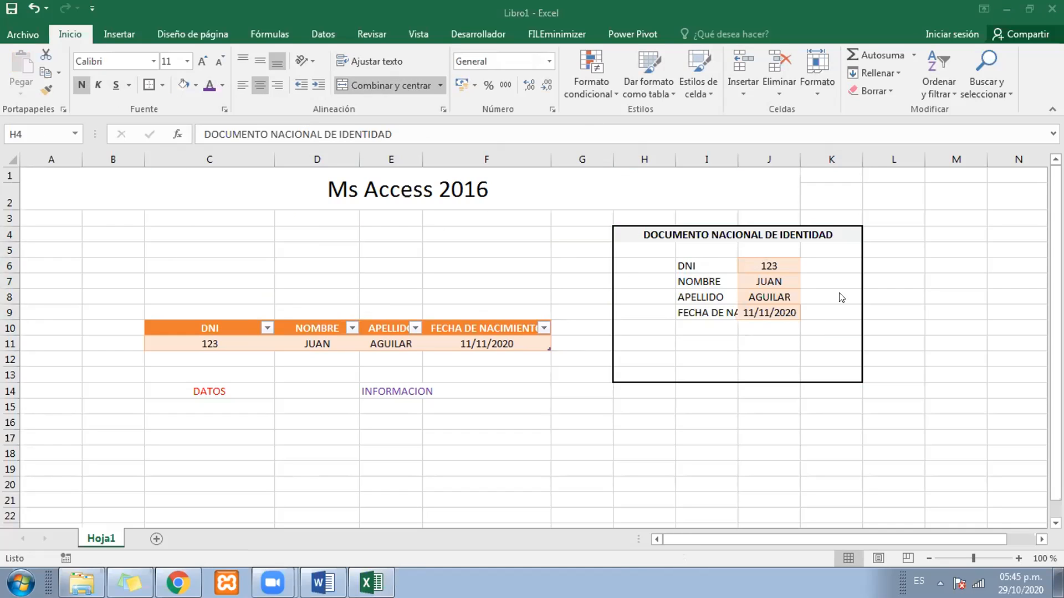
- Widen column I slightly and move the four field labels from I6:I9 to H6:H9
{"action": "left_click_drag", "start_coordinate": [761, 250], "coordinate": [677, 353]}
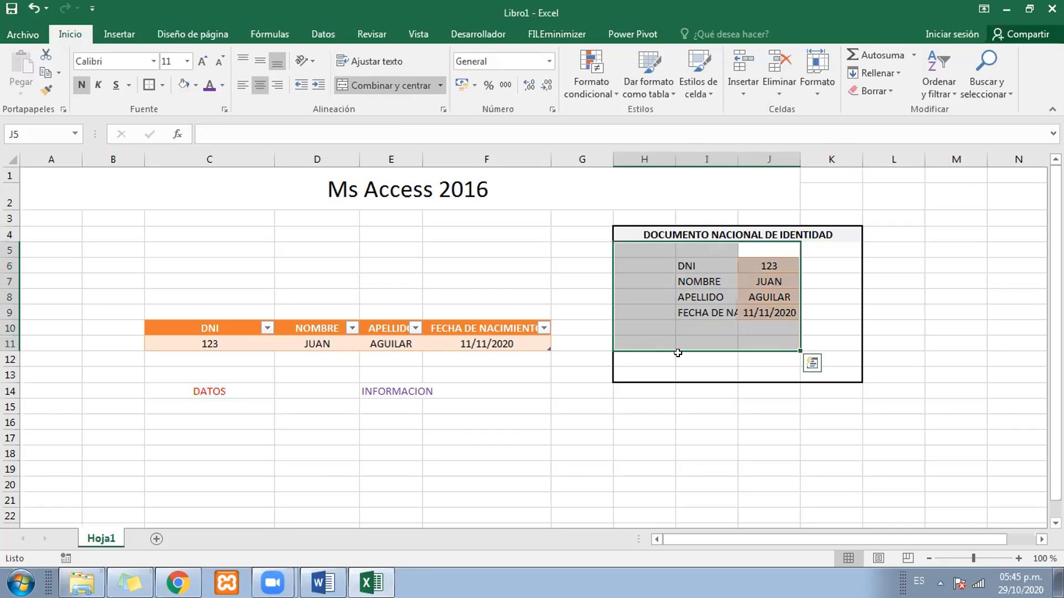
{"action": "left_click", "coordinate": [678, 235]}
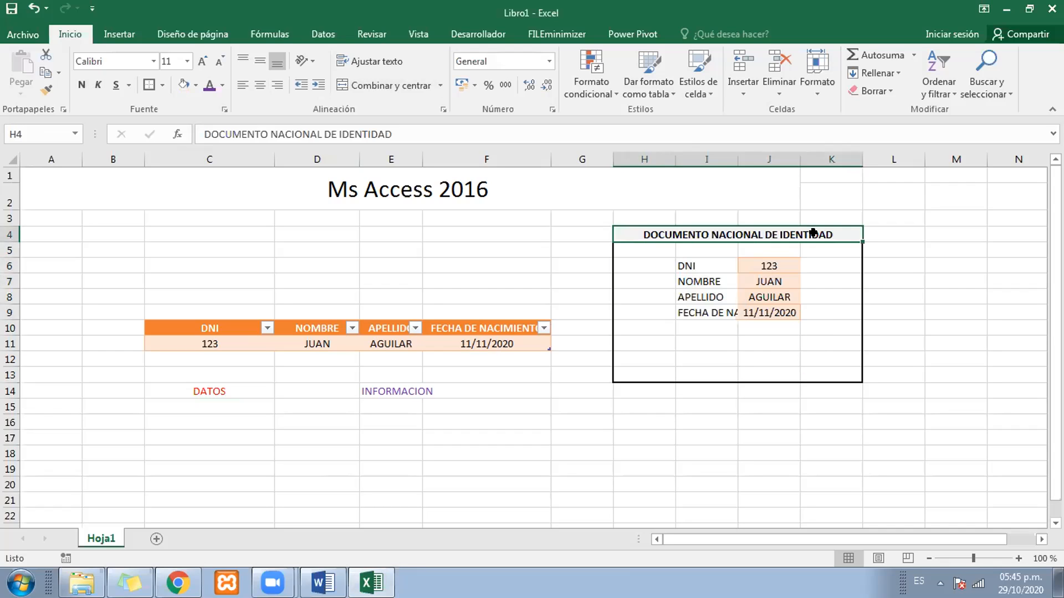
{"action": "left_click_drag", "start_coordinate": [738, 159], "coordinate": [749, 159]}
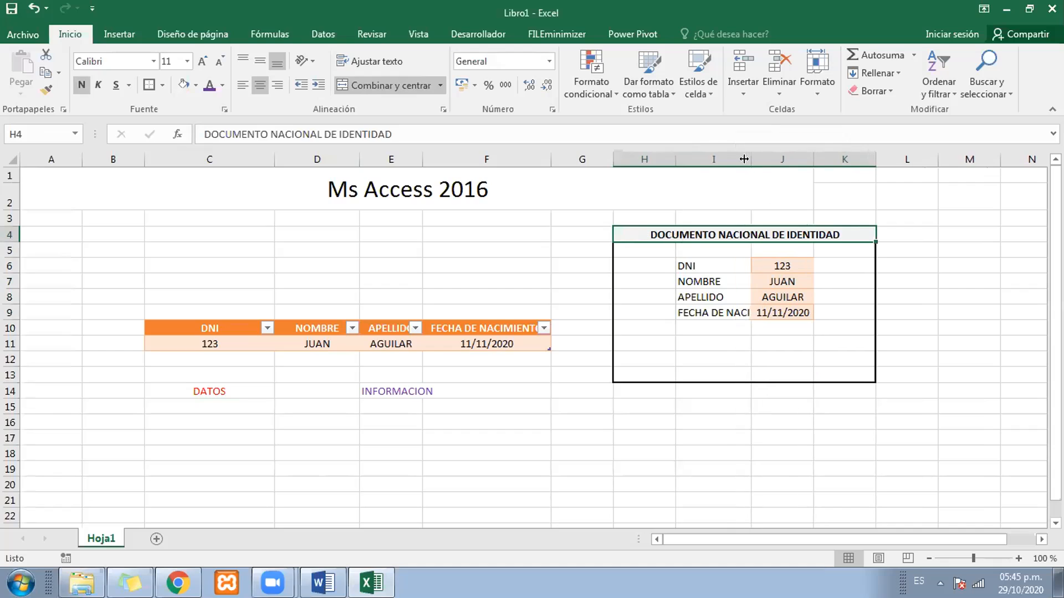
{"action": "left_click", "coordinate": [689, 261]}
{"action": "left_click_drag", "start_coordinate": [703, 266], "coordinate": [682, 257]}
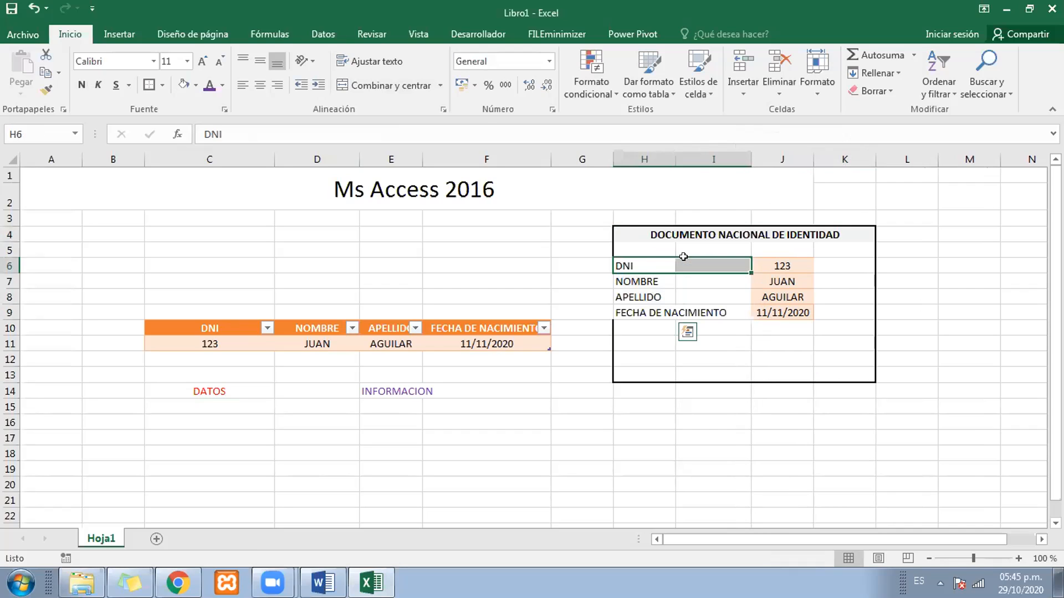
- Merge and centre H6:I6 around the DNI label and copy that format to the other labels in H7:I9
{"action": "left_click", "coordinate": [415, 88]}
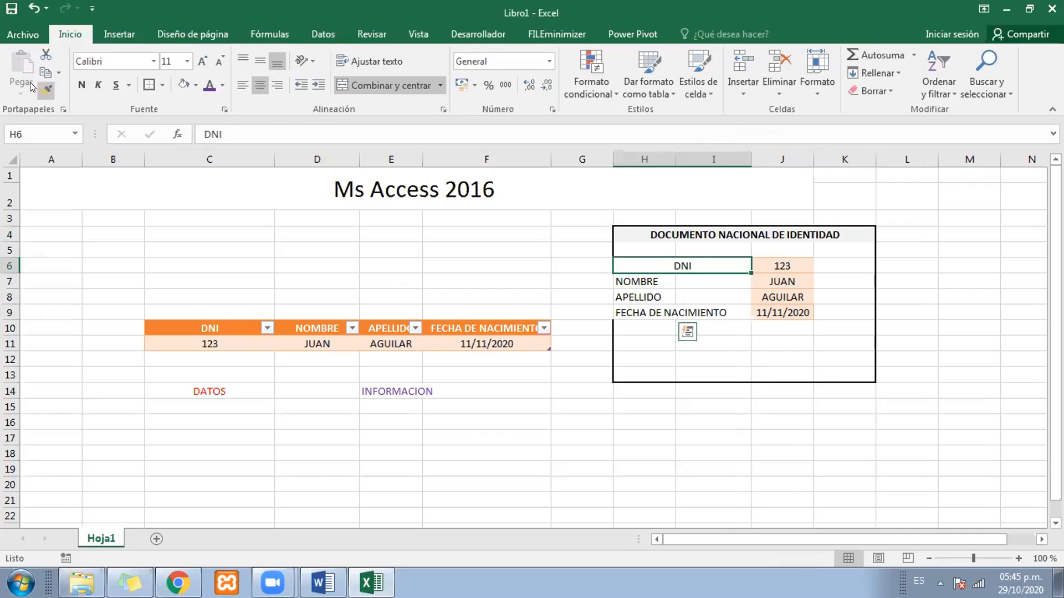
{"action": "left_click", "coordinate": [46, 89]}
{"action": "left_click_drag", "start_coordinate": [646, 279], "coordinate": [715, 312]}
{"action": "left_click", "coordinate": [788, 280]}
{"action": "left_click", "coordinate": [782, 266]}
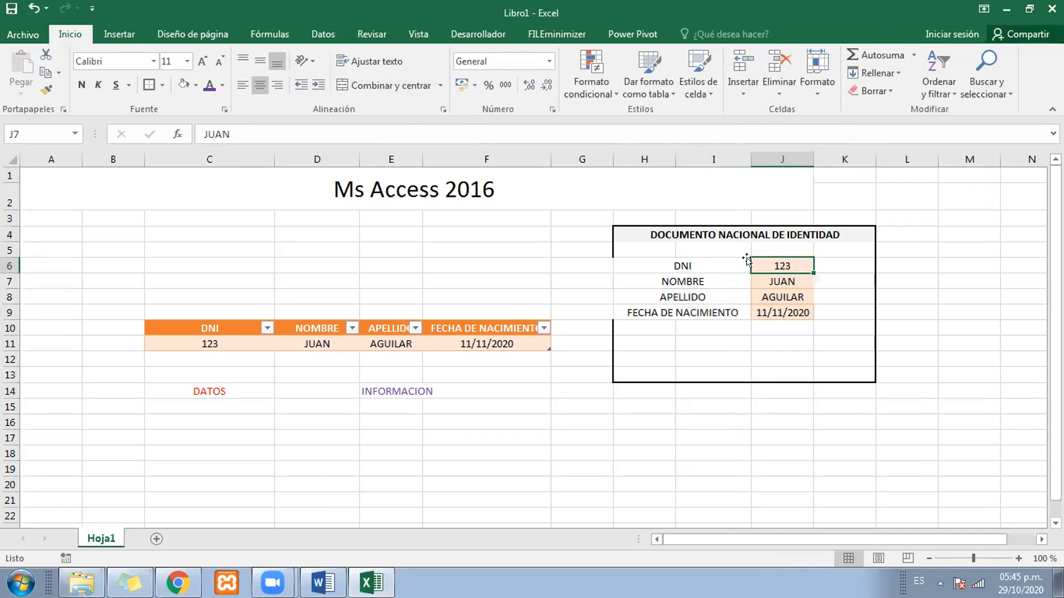
- Reapply the thick outside border around the identity document box H4:K13
{"action": "left_click_drag", "start_coordinate": [842, 225], "coordinate": [831, 377]}
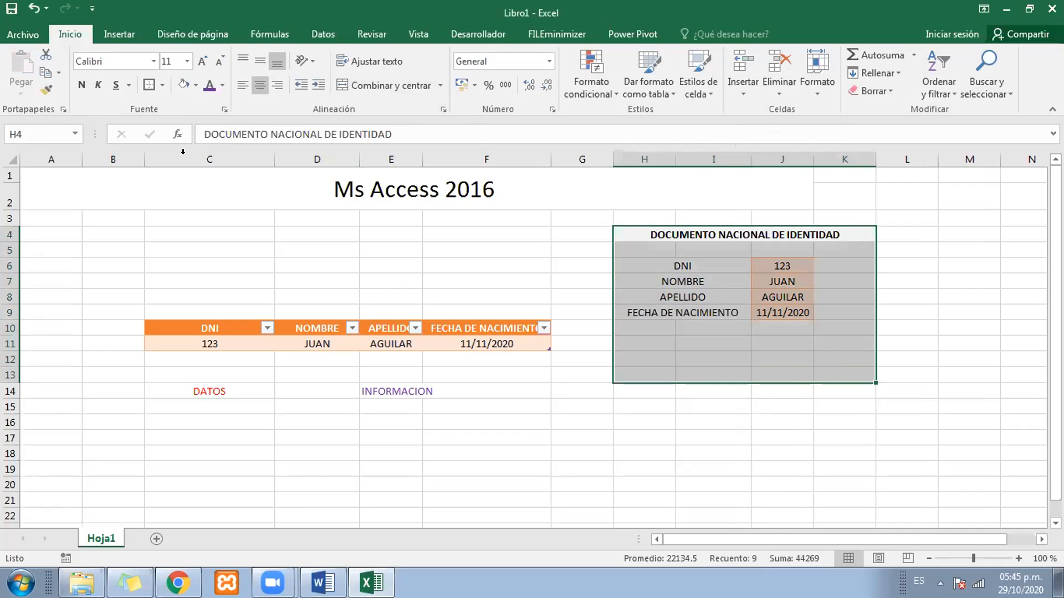
{"action": "left_click", "coordinate": [148, 85]}
{"action": "left_click", "coordinate": [658, 230]}
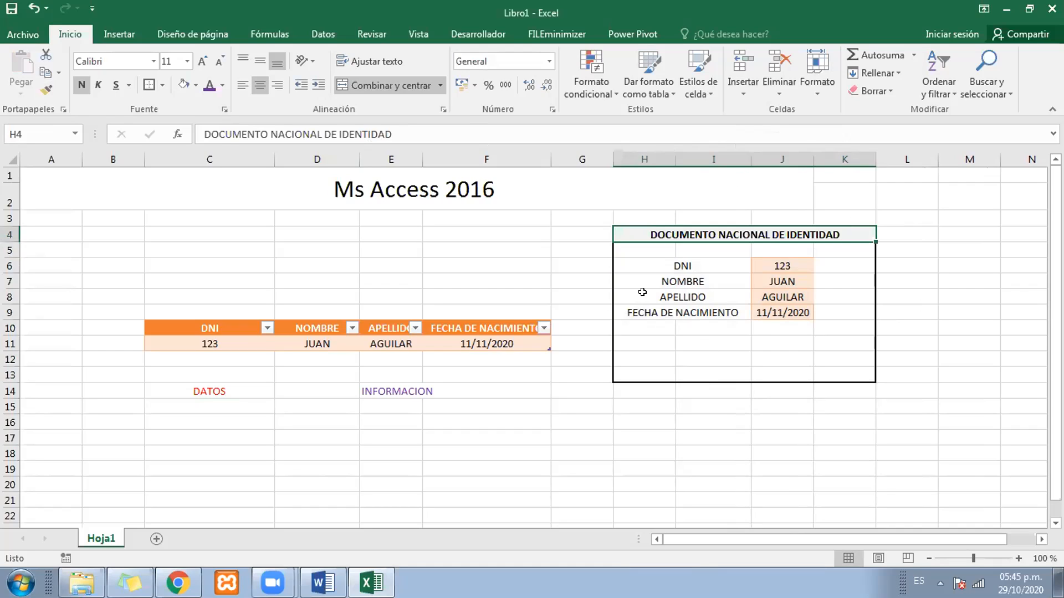
- Examine the DNI, name and surname values in the identity document box and its whole range H4:K13
{"action": "left_click", "coordinate": [775, 261]}
{"action": "left_click", "coordinate": [782, 281]}
{"action": "left_click", "coordinate": [783, 293]}
{"action": "left_click", "coordinate": [769, 233]}
{"action": "left_click_drag", "start_coordinate": [768, 233], "coordinate": [812, 386]}
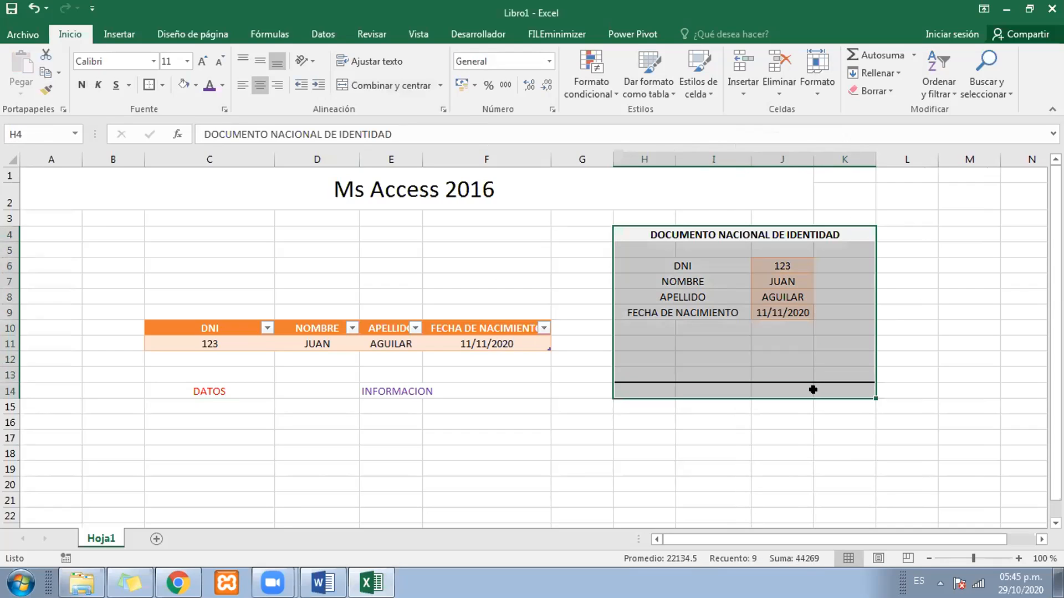
{"action": "left_click", "coordinate": [746, 233]}
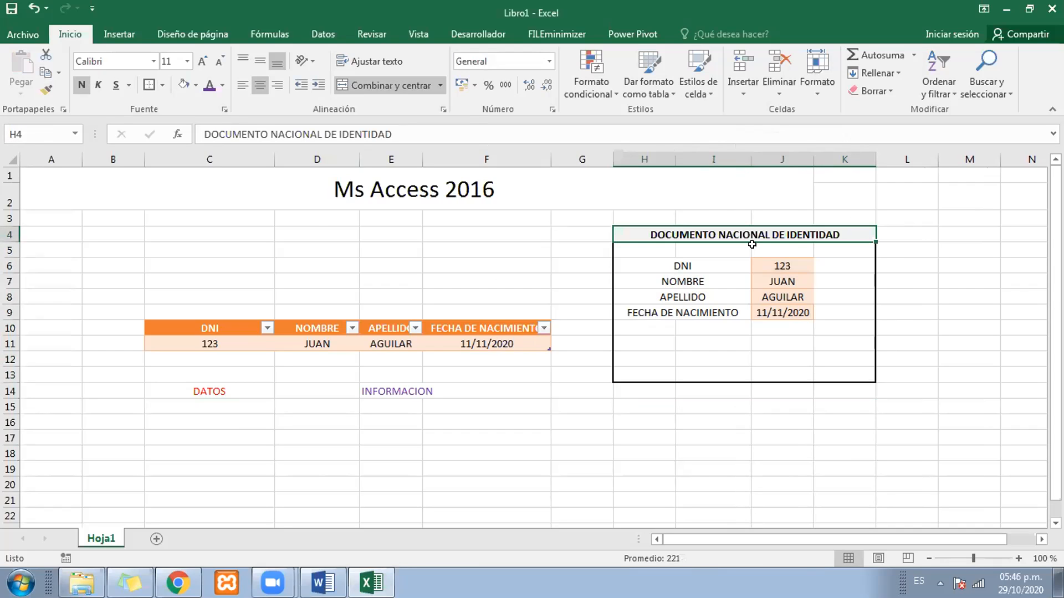
{"action": "key", "text": "ctrl+shift+End"}
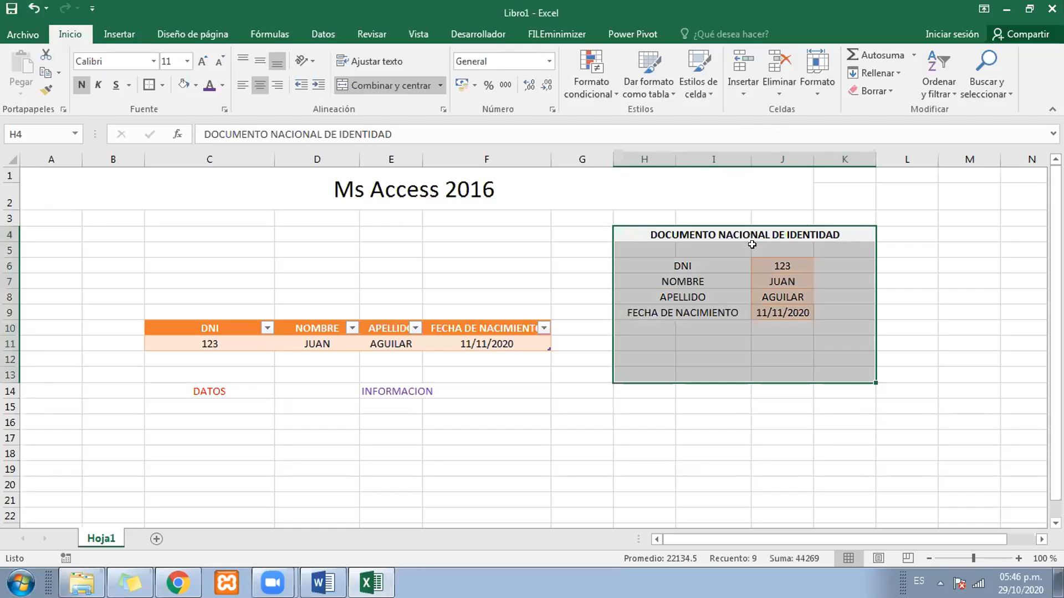
{"action": "key", "text": "alt+Tab"}
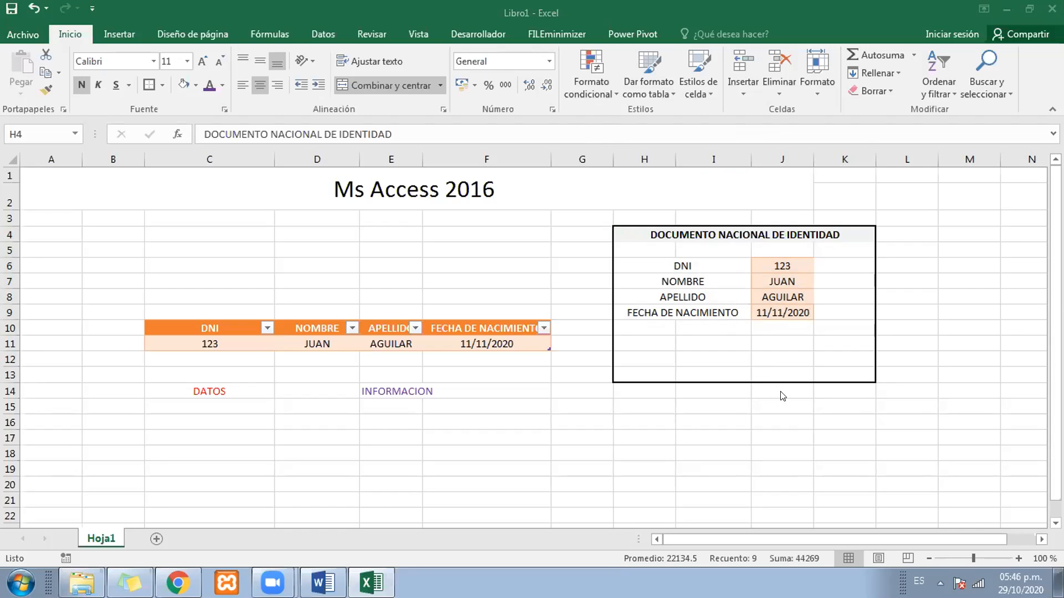
{"action": "key", "text": "alt+Tab"}
{"action": "left_click", "coordinate": [793, 366]}
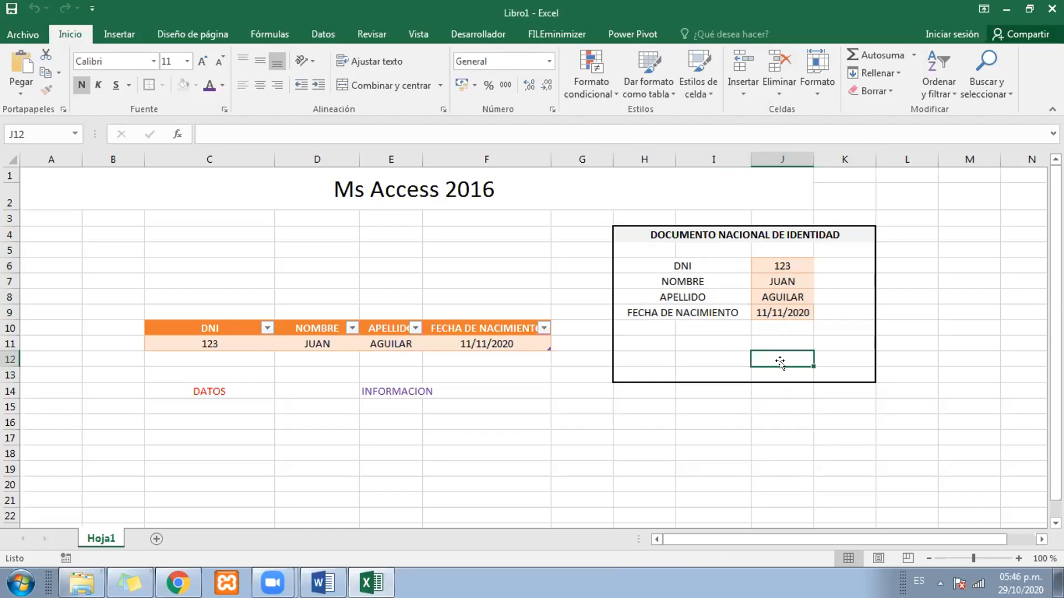
- Copy the table record in C11:F11 into row 12 as a second record
{"action": "left_click", "coordinate": [212, 343]}
{"action": "left_click", "coordinate": [302, 346]}
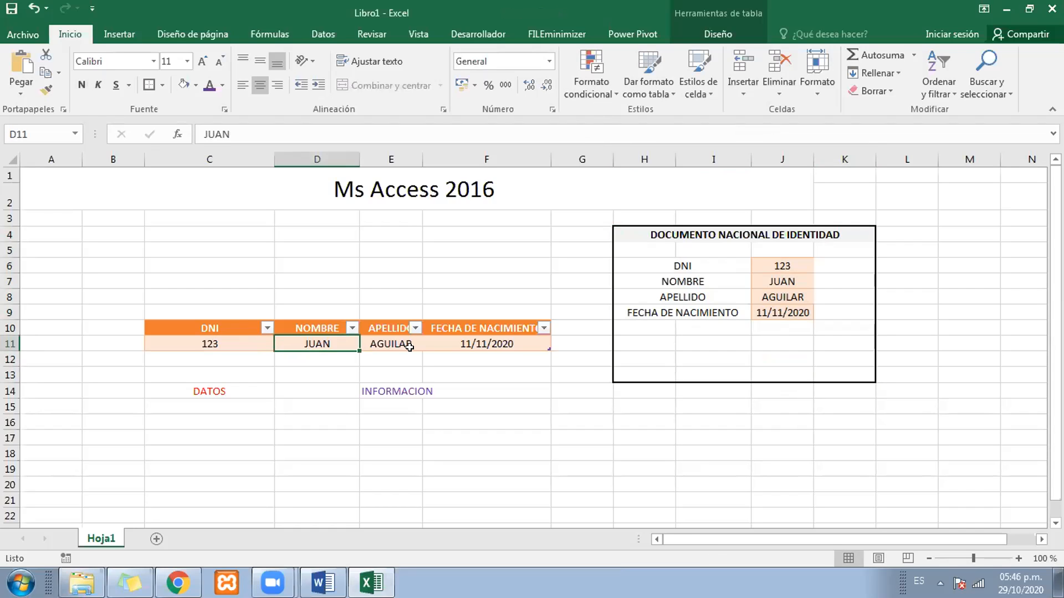
{"action": "left_click", "coordinate": [408, 346]}
{"action": "left_click_drag", "start_coordinate": [487, 345], "coordinate": [252, 346]}
{"action": "left_click", "coordinate": [252, 356]}
{"action": "left_click_drag", "start_coordinate": [485, 342], "coordinate": [265, 341]}
{"action": "key", "text": "ctrl+c"}
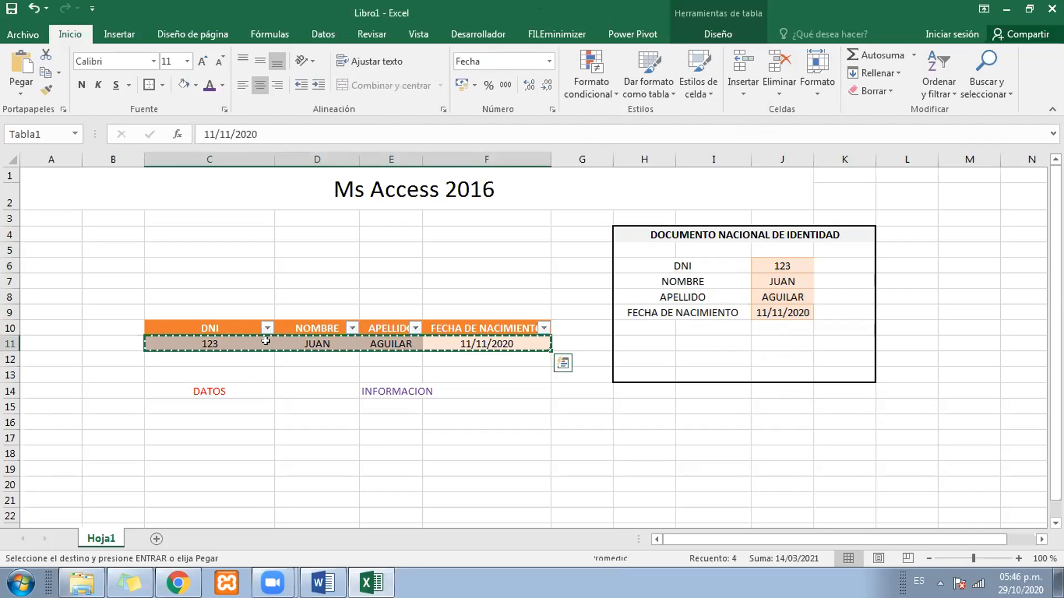
{"action": "key", "text": "Down"}
{"action": "key", "text": "Left"}
{"action": "key", "text": "Left"}
{"action": "key", "text": "Left"}
{"action": "key", "text": "ctrl+v"}
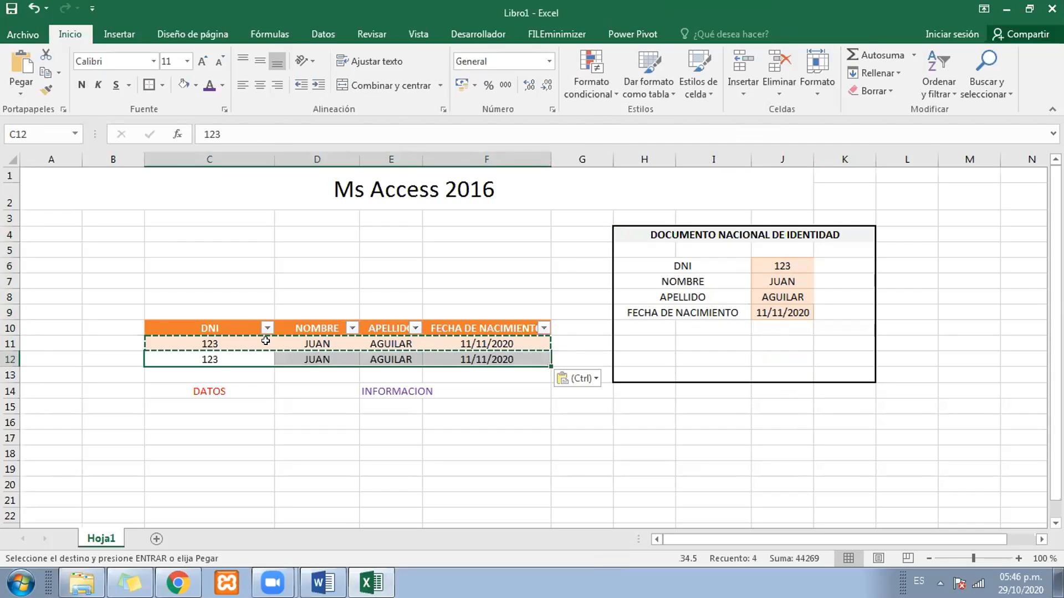
- Delete the DATOS and INFORMACION labels in row 14
{"action": "left_click_drag", "start_coordinate": [209, 390], "coordinate": [417, 384]}
{"action": "key", "text": "Delete"}
{"action": "left_click", "coordinate": [697, 358]}
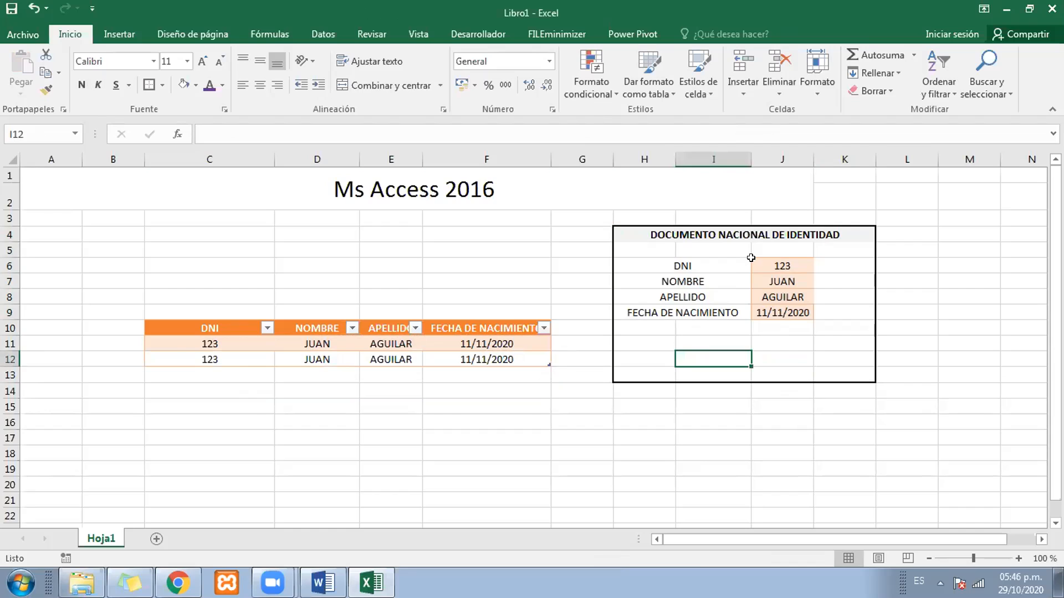
- Increase the height of row 4 and vertically centre the identity document title in its cell
{"action": "left_click", "coordinate": [687, 236]}
{"action": "left_click_drag", "start_coordinate": [5, 241], "coordinate": [6, 252]}
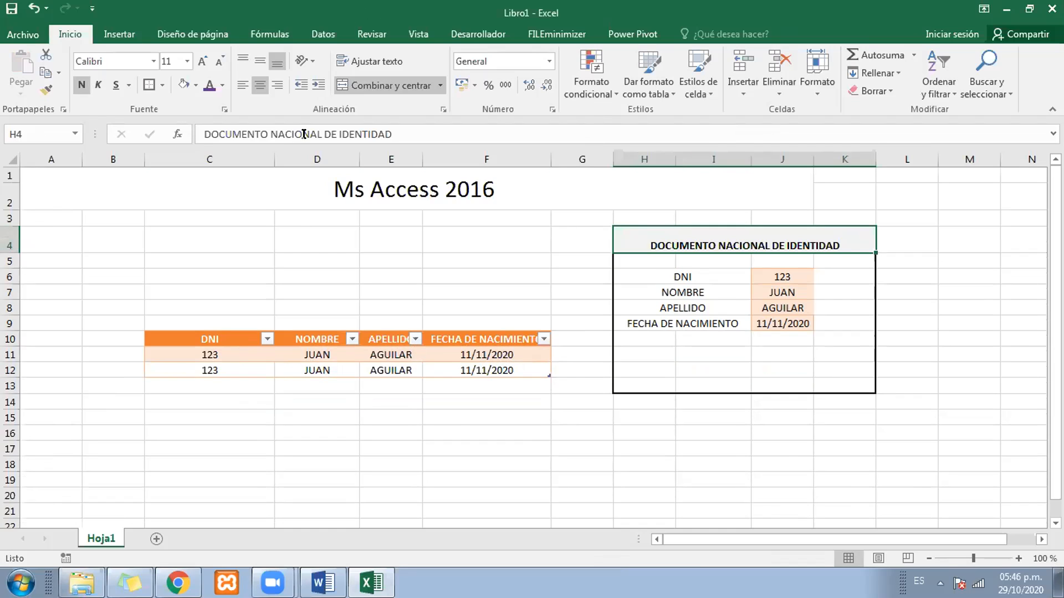
{"action": "left_click", "coordinate": [717, 276]}
- Examine the values in J6:J9, the field labels and the title of the identity document form
{"action": "left_click", "coordinate": [770, 283]}
{"action": "key", "text": "Return"}
{"action": "key", "text": "Return"}
{"action": "key", "text": "Return"}
{"action": "key", "text": "Return"}
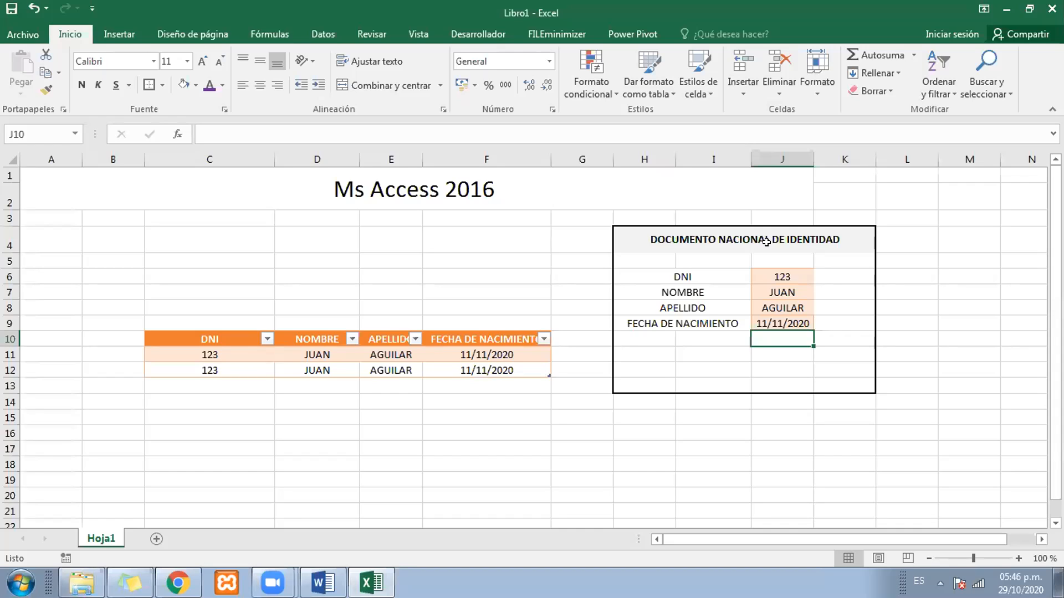
{"action": "left_click", "coordinate": [792, 294]}
{"action": "left_click_drag", "start_coordinate": [680, 243], "coordinate": [796, 382]}
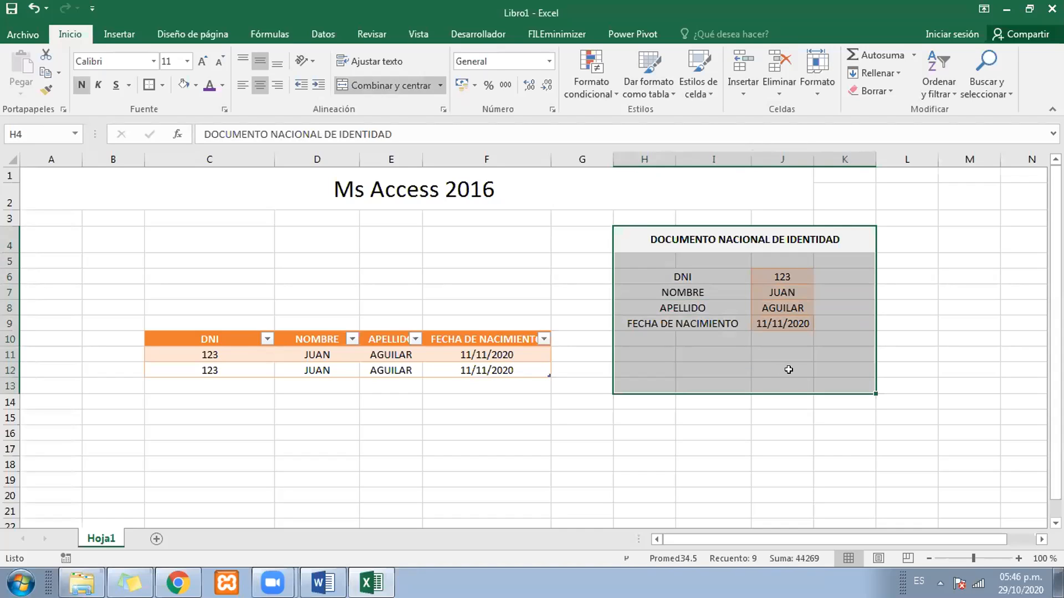
{"action": "left_click", "coordinate": [719, 291]}
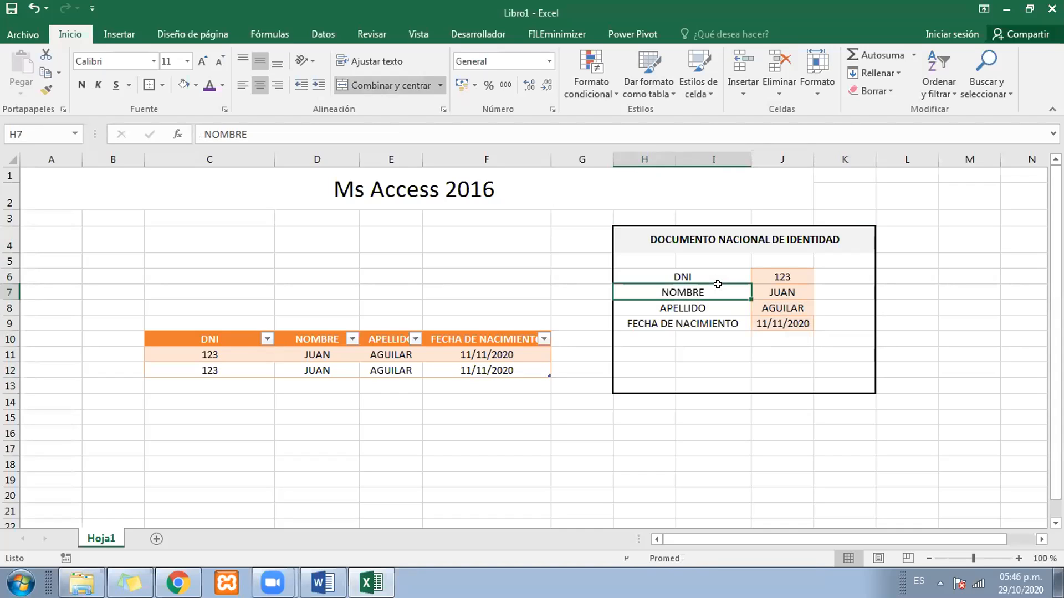
{"action": "left_click", "coordinate": [457, 246]}
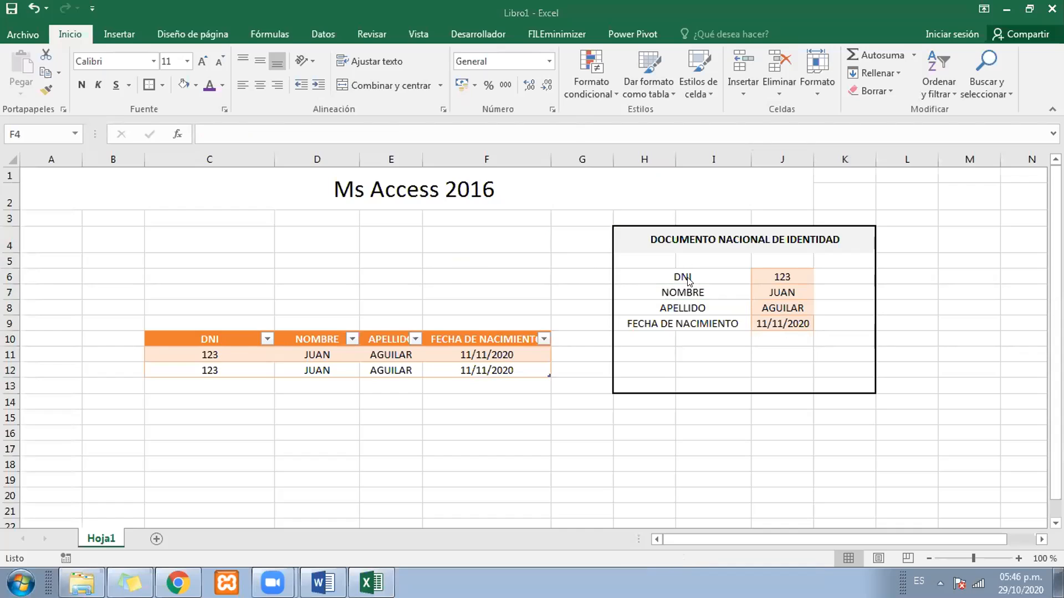
{"action": "left_click", "coordinate": [741, 258]}
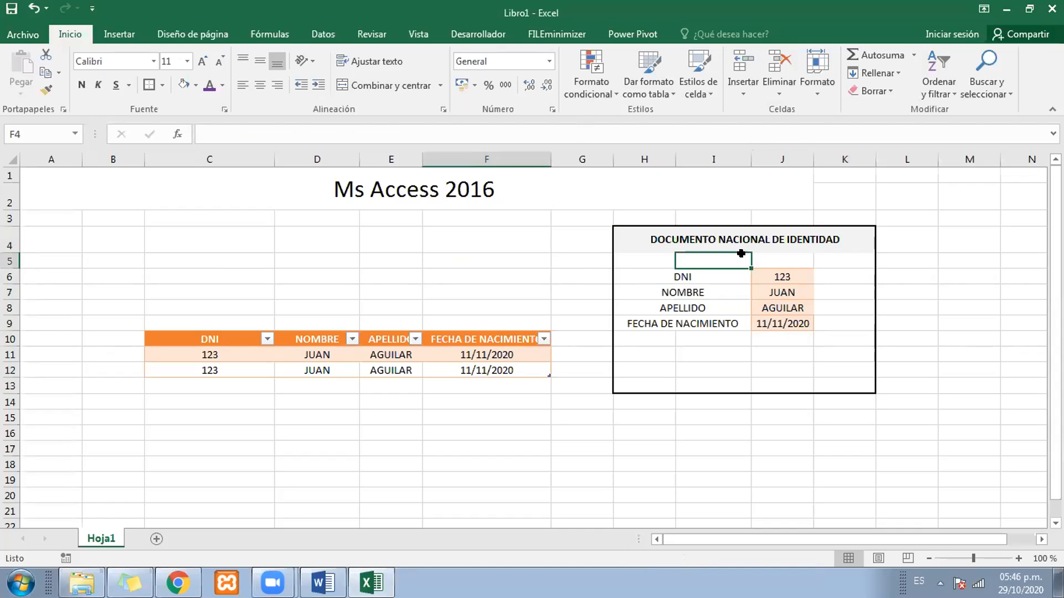
{"action": "left_click", "coordinate": [742, 235]}
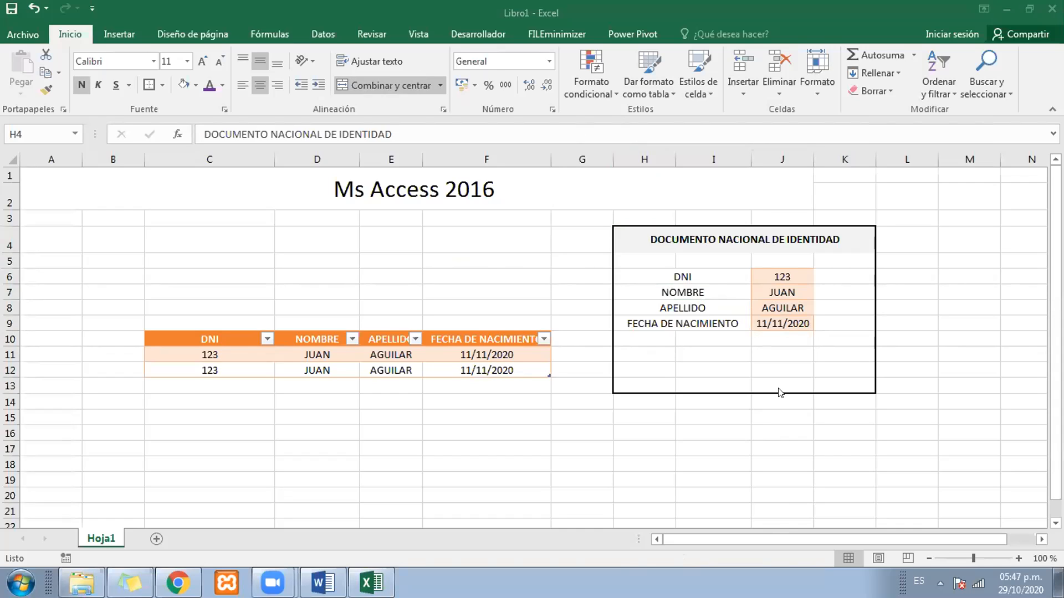
{"action": "left_click", "coordinate": [490, 184]}
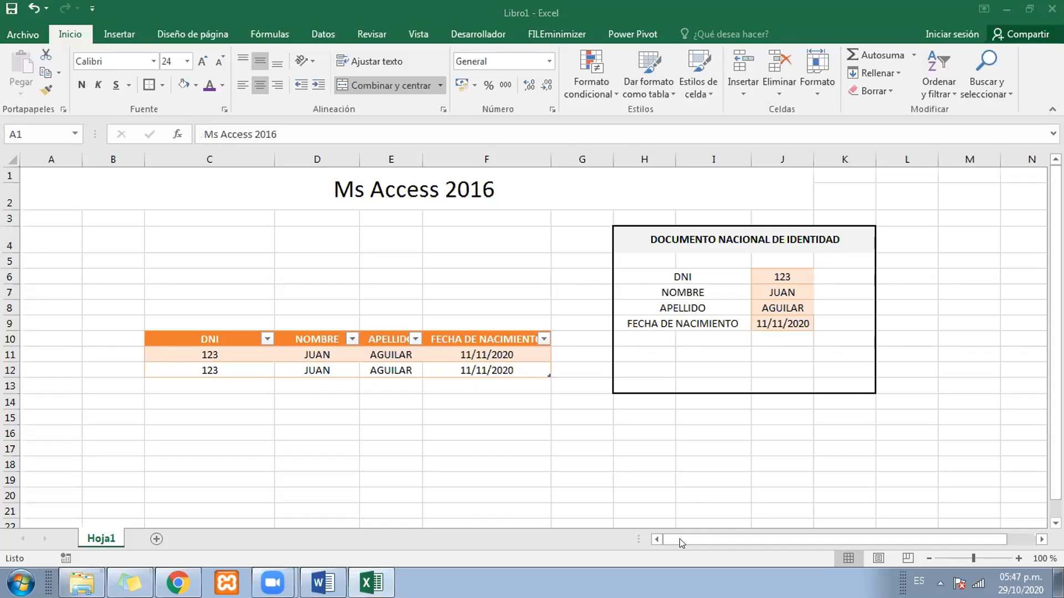
{"action": "left_click", "coordinate": [601, 304]}
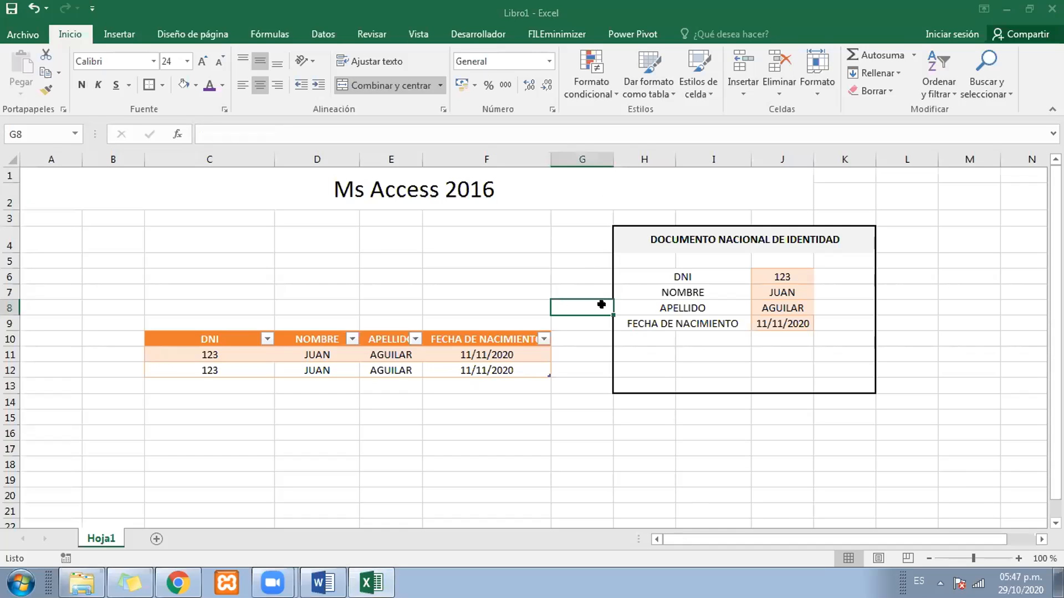
{"action": "left_click", "coordinate": [662, 241]}
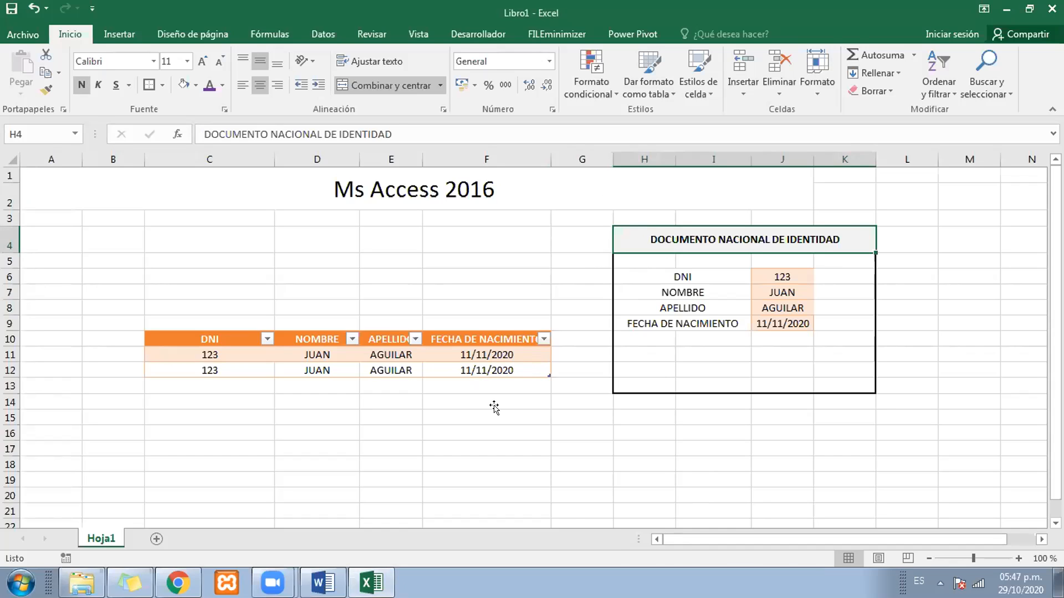
- Copy the table in C10:F12 and paste the duplicate starting at cell C15
{"action": "left_click_drag", "start_coordinate": [486, 339], "coordinate": [210, 370]}
{"action": "key", "text": "ctrl+c"}
{"action": "left_click", "coordinate": [210, 416]}
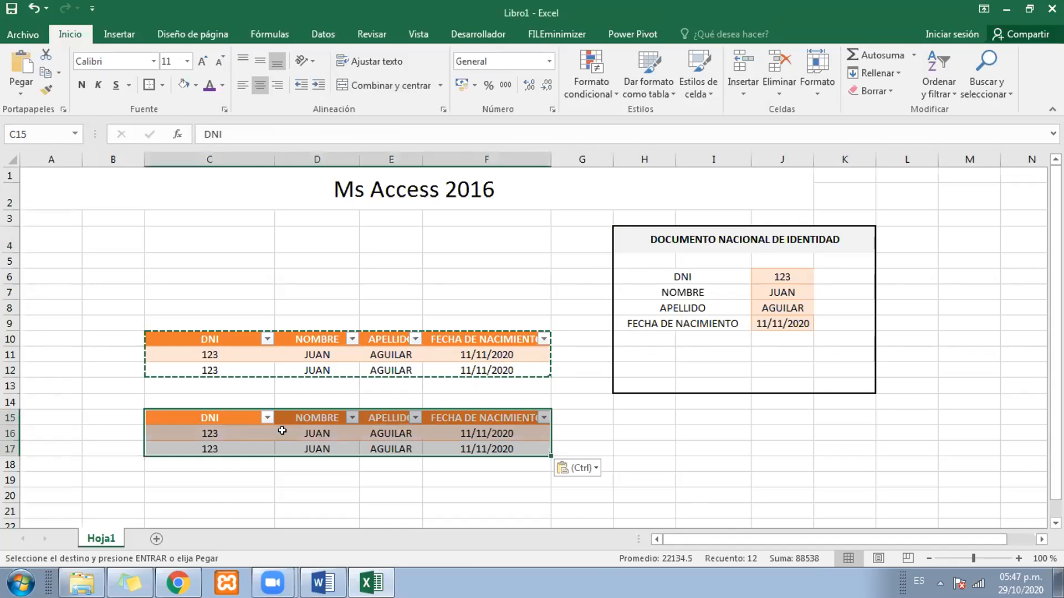
{"action": "left_click", "coordinate": [509, 397]}
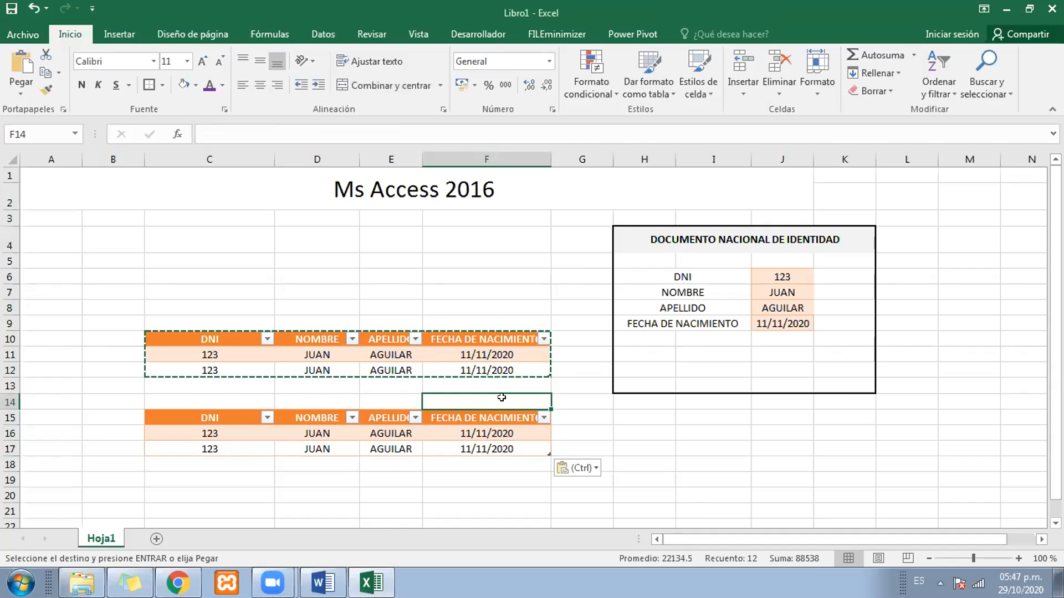
{"action": "left_click", "coordinate": [740, 561]}
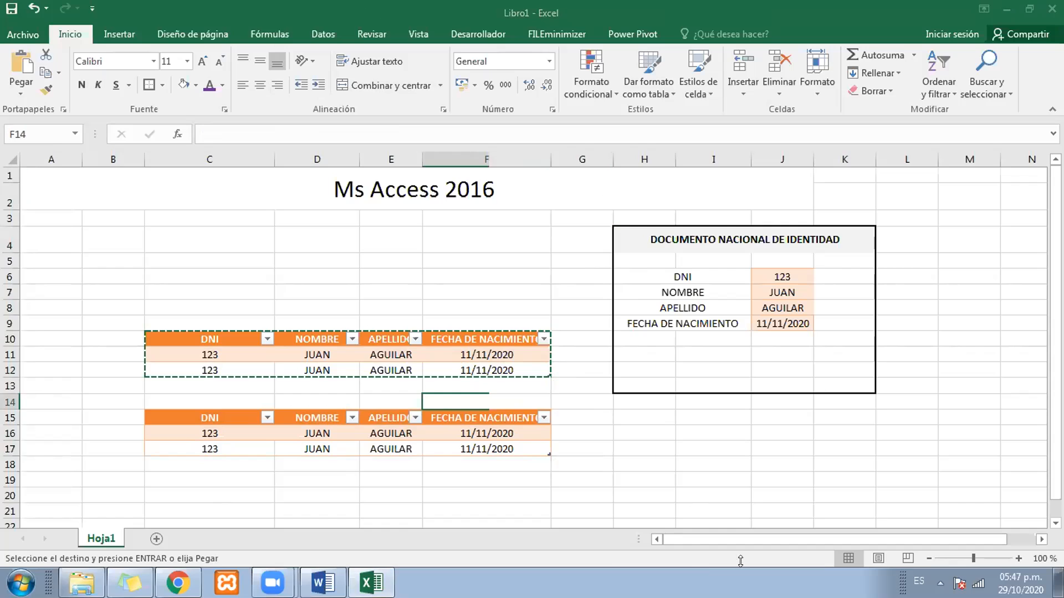
{"action": "key", "text": "Escape"}
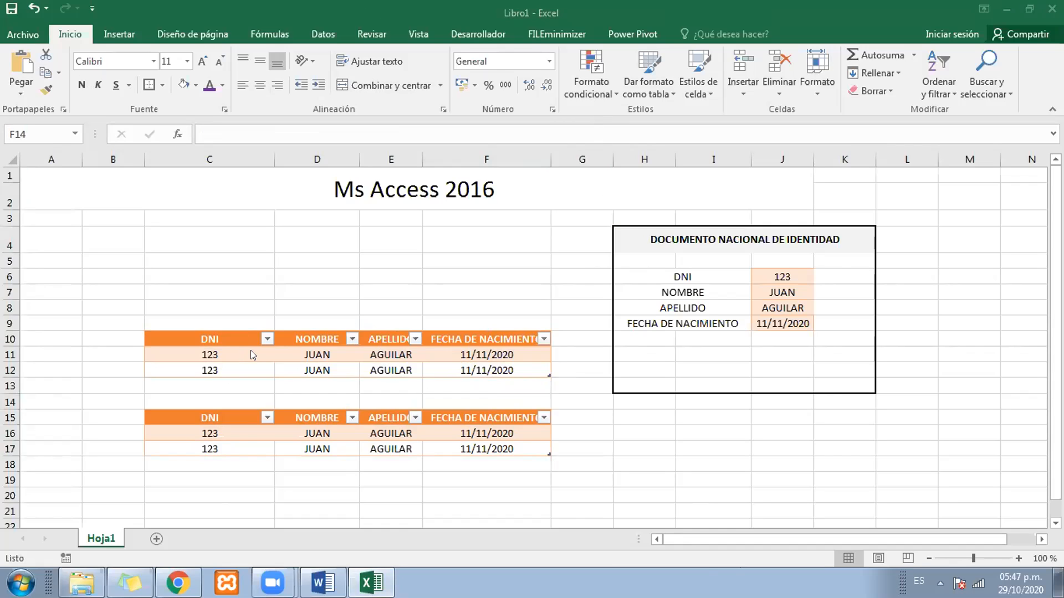
{"action": "left_click", "coordinate": [304, 341]}
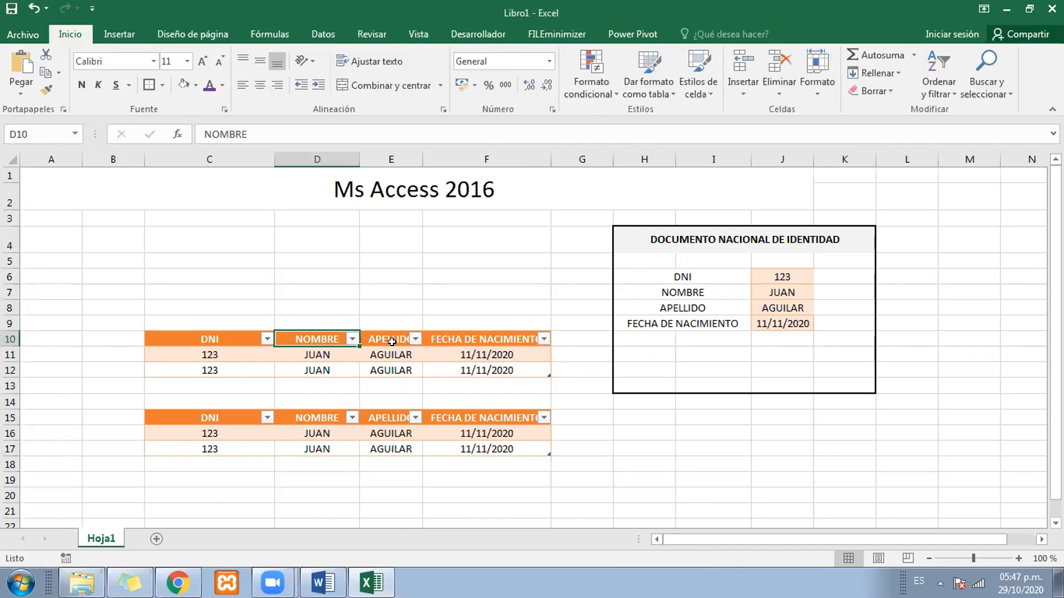
{"action": "left_click", "coordinate": [443, 352]}
{"action": "left_click", "coordinate": [467, 418]}
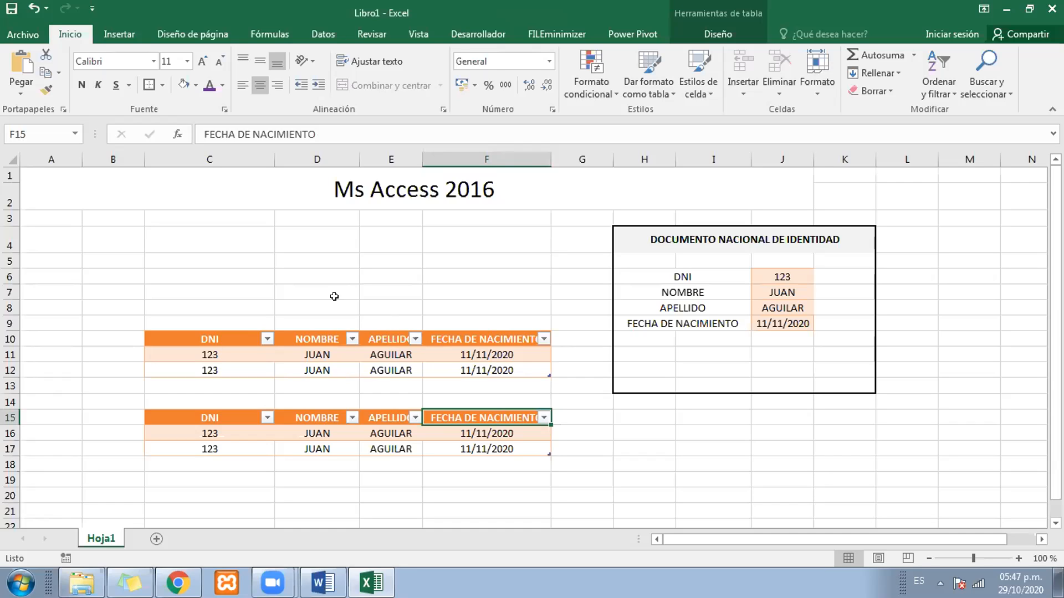
- Copy the table in C10:F12 and paste another duplicate above it, starting at cell C5
{"action": "left_click", "coordinate": [242, 257]}
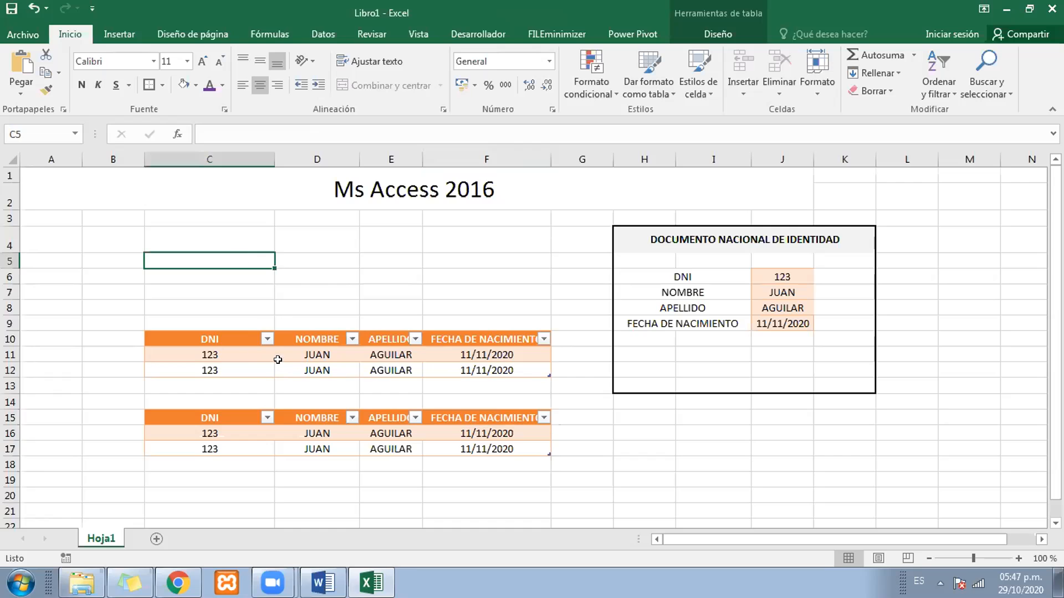
{"action": "left_click_drag", "start_coordinate": [242, 340], "coordinate": [472, 370]}
{"action": "key", "text": "ctrl+c"}
{"action": "left_click", "coordinate": [235, 261]}
{"action": "key", "text": "ctrl+v"}
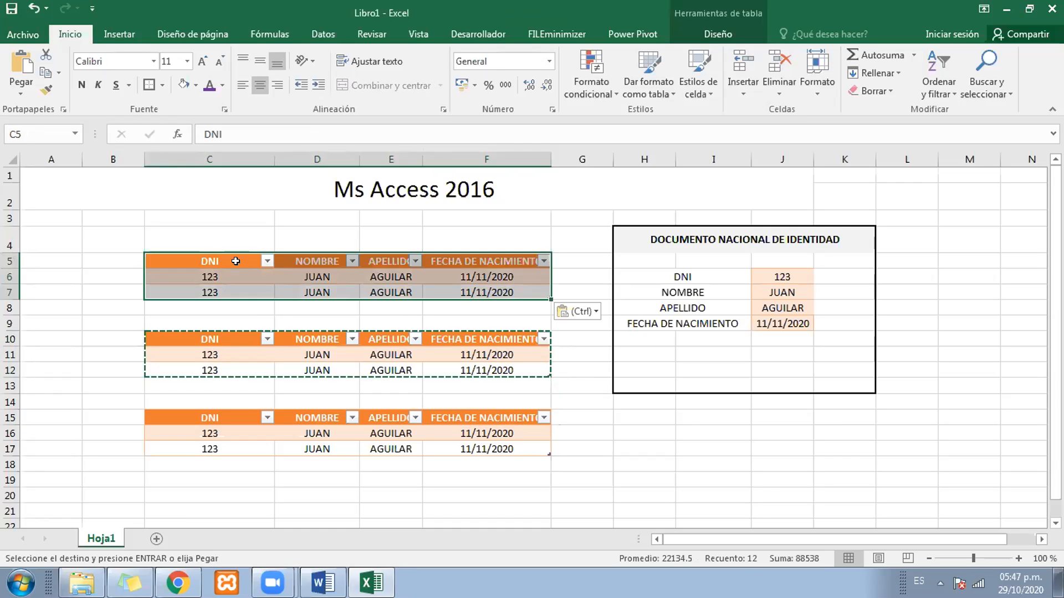
{"action": "left_click", "coordinate": [560, 342]}
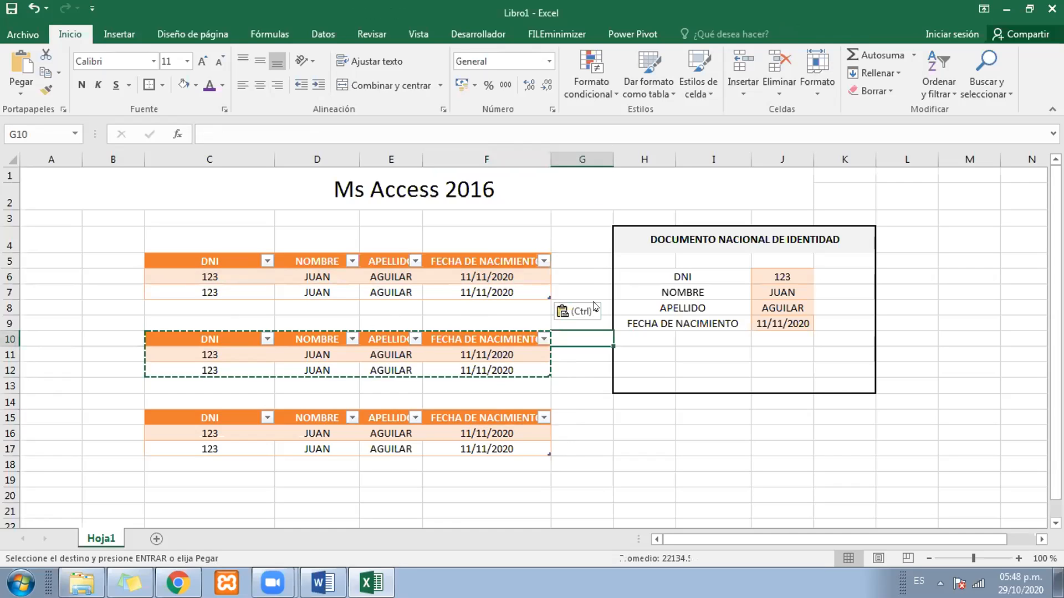
{"action": "left_click", "coordinate": [606, 272]}
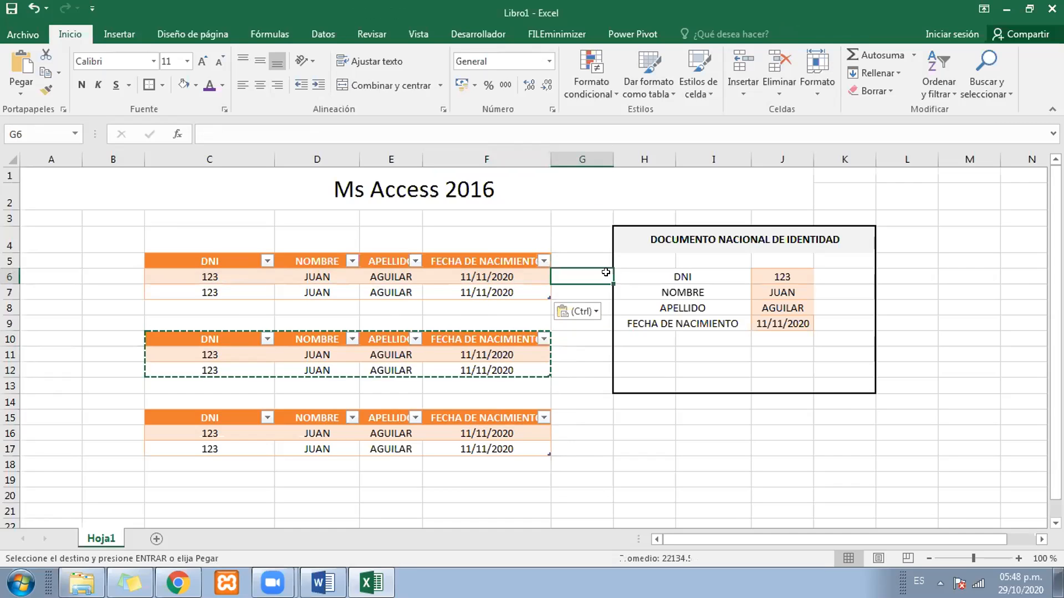
- Narrow column G between the tables and the identity form, and reduce the height of row 3
{"action": "left_click_drag", "start_coordinate": [614, 160], "coordinate": [584, 157]}
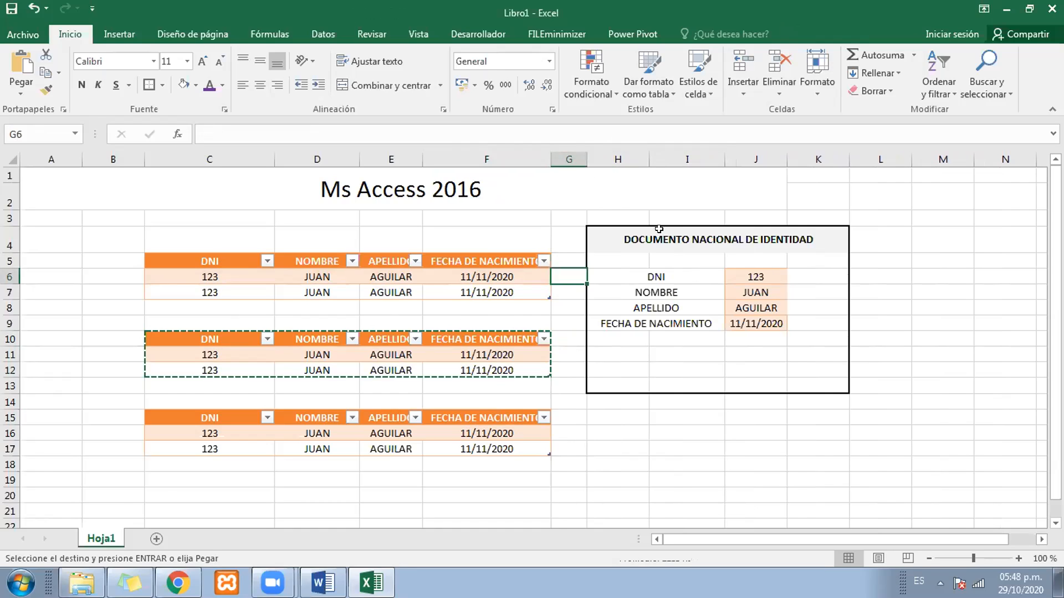
{"action": "left_click_drag", "start_coordinate": [683, 233], "coordinate": [706, 385]}
{"action": "left_click_drag", "start_coordinate": [726, 239], "coordinate": [731, 386]}
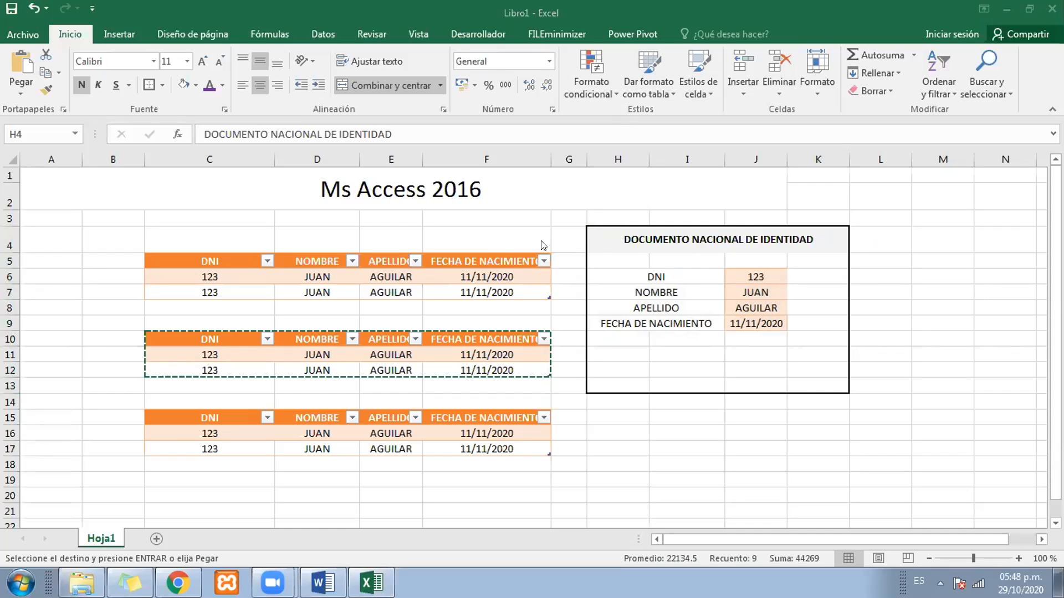
{"action": "left_click", "coordinate": [327, 219]}
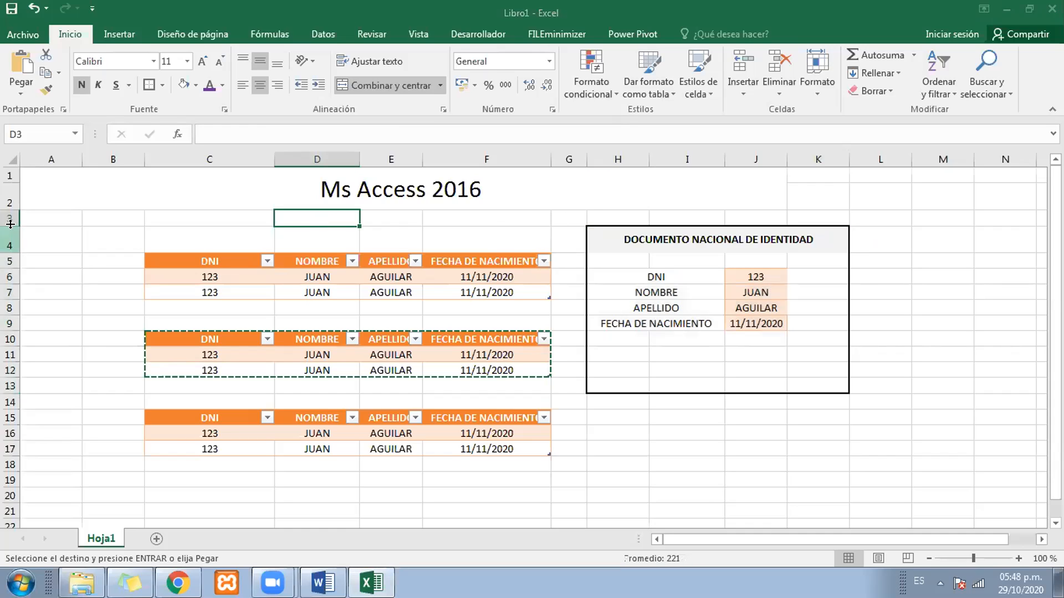
{"action": "left_click_drag", "start_coordinate": [11, 223], "coordinate": [12, 216]}
{"action": "left_click", "coordinate": [444, 219]}
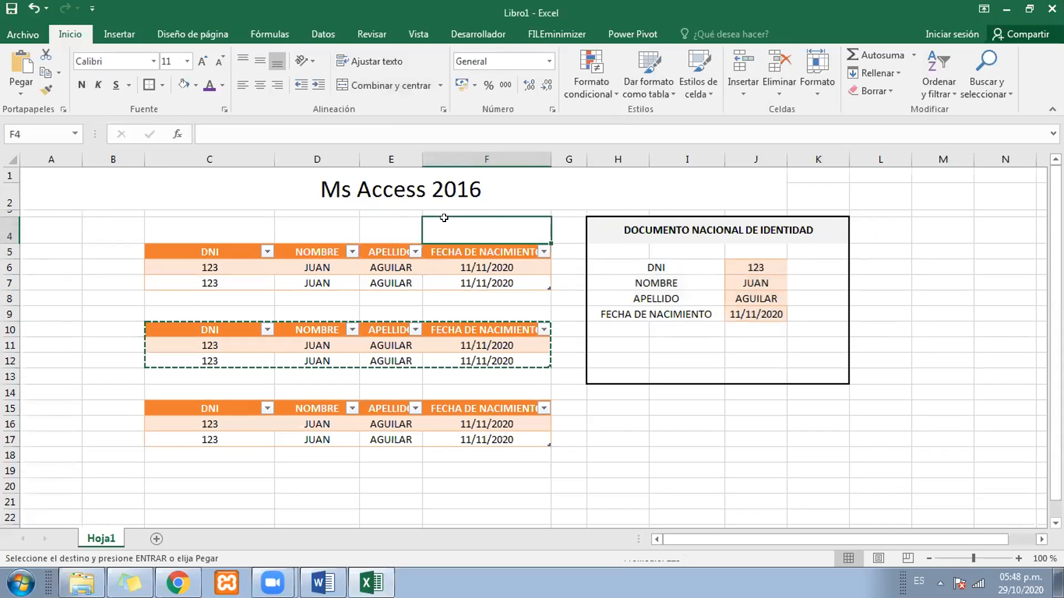
{"action": "left_click", "coordinate": [556, 218]}
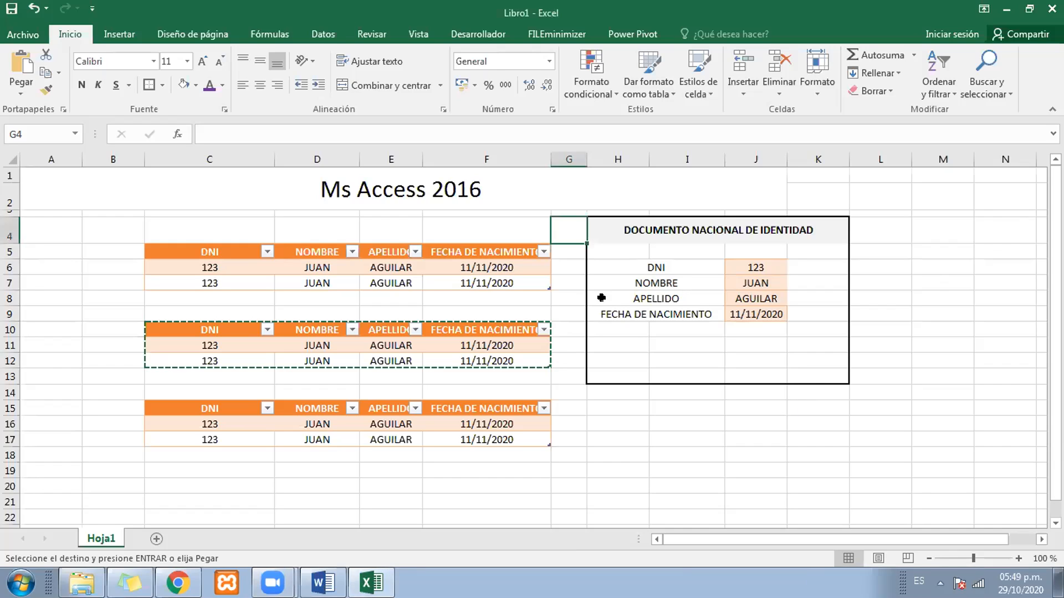
- Change the sheet title in A1 to "SGBD - Ms Access 2016"
{"action": "left_click", "coordinate": [615, 183]}
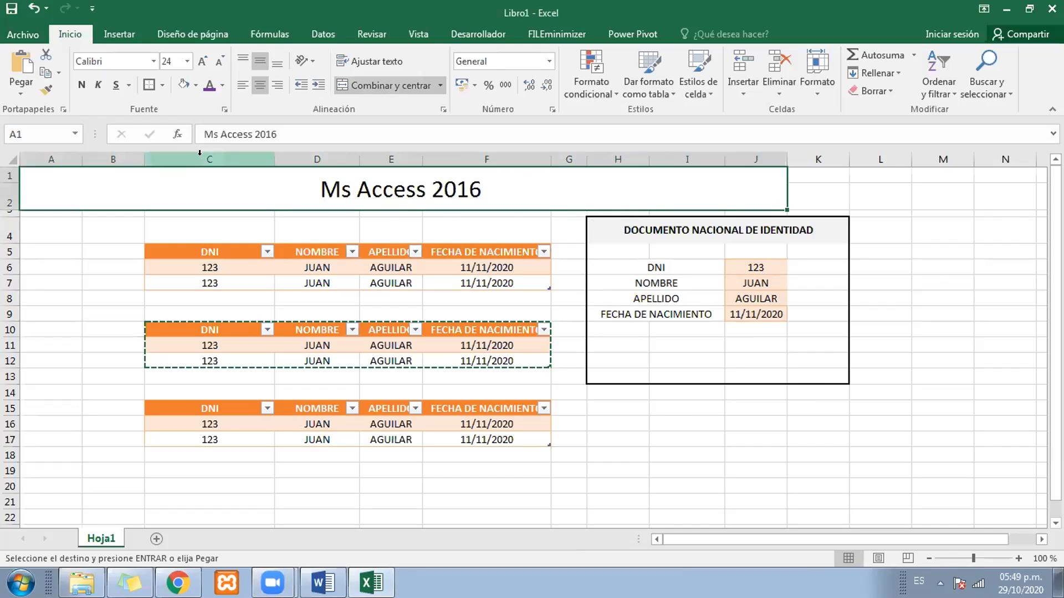
{"action": "left_click", "coordinate": [201, 133]}
{"action": "type", "text": "sg"}
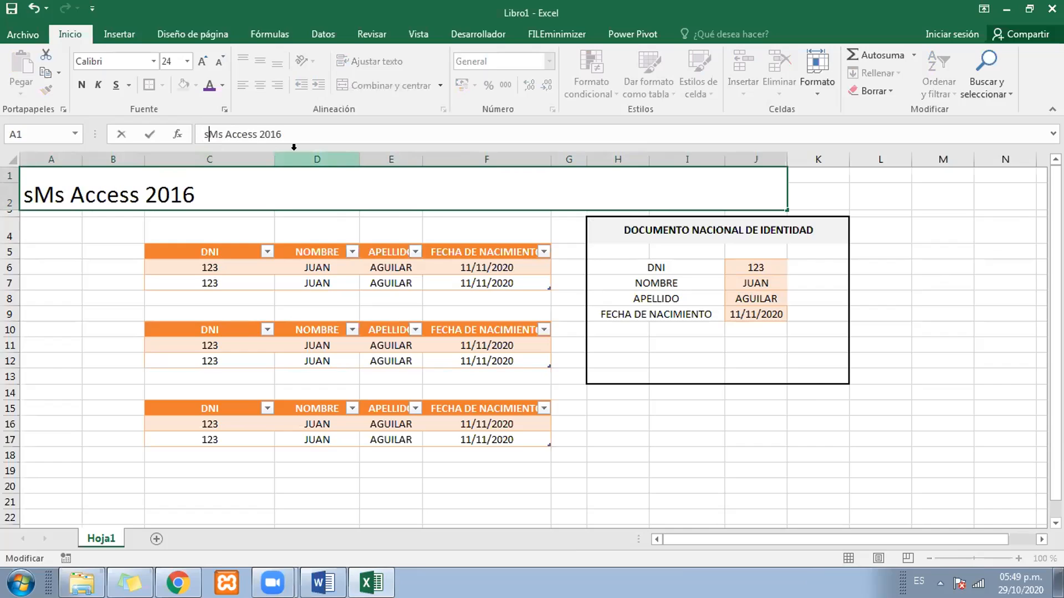
{"action": "type", "text": "bd"}
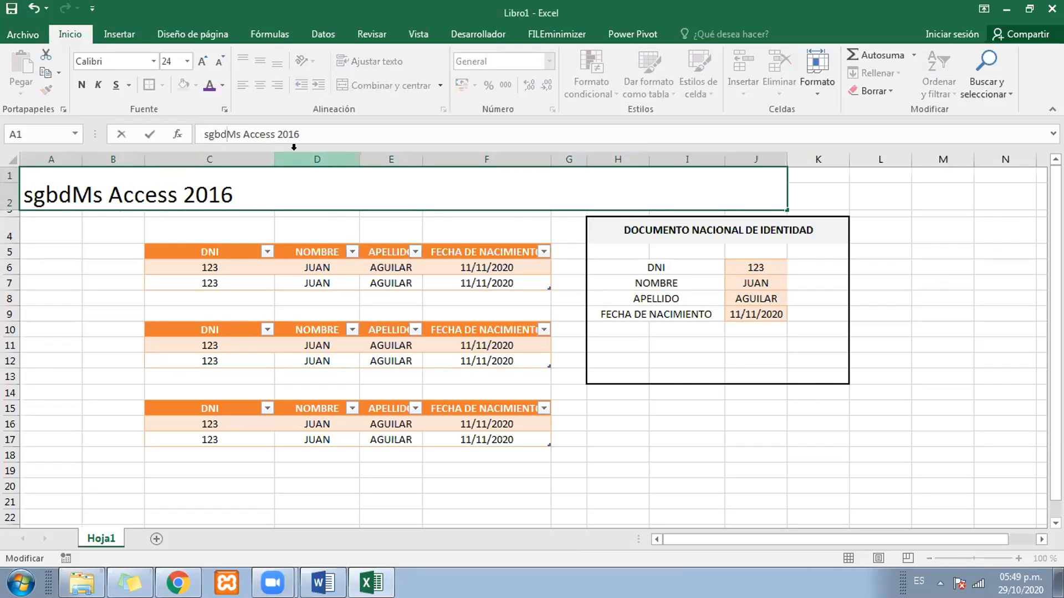
{"action": "key", "text": "BackSpace"}
{"action": "key", "text": "BackSpace"}
{"action": "key", "text": "BackSpace"}
{"action": "key", "text": "BackSpace"}
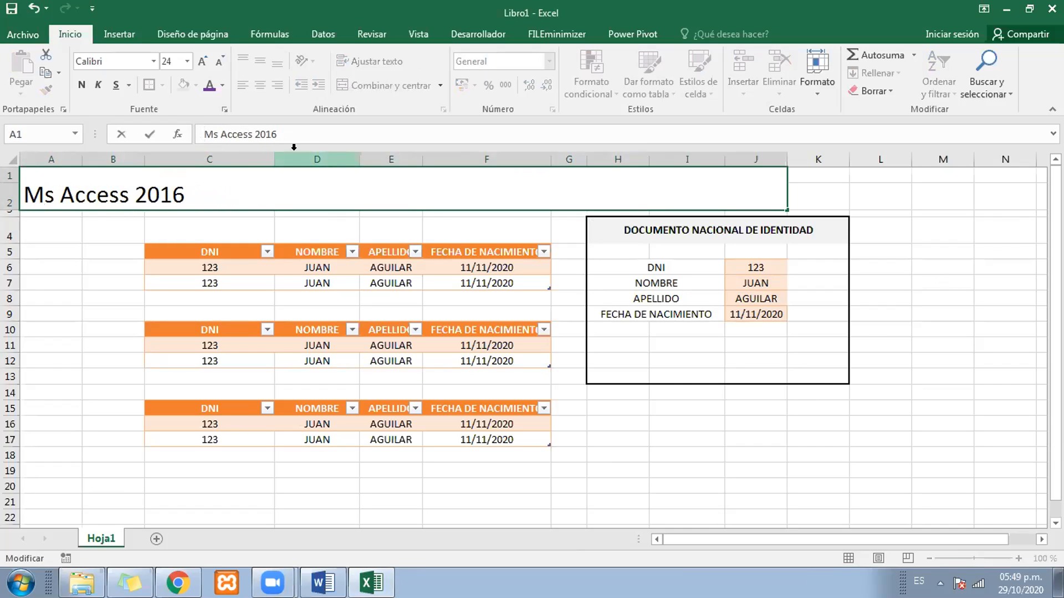
{"action": "type", "text": "S"}
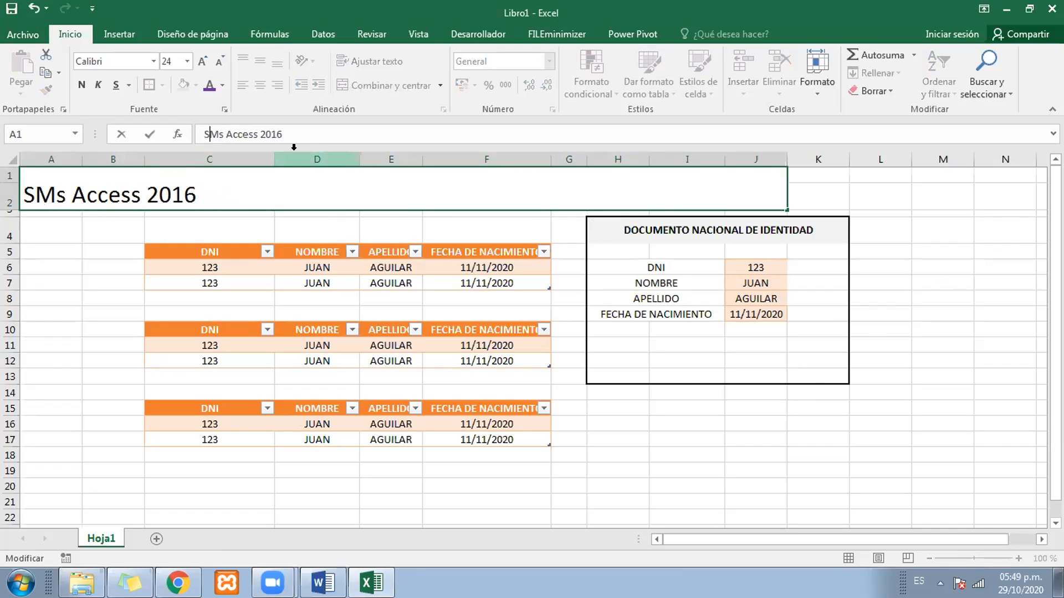
{"action": "type", "text": "GBD"}
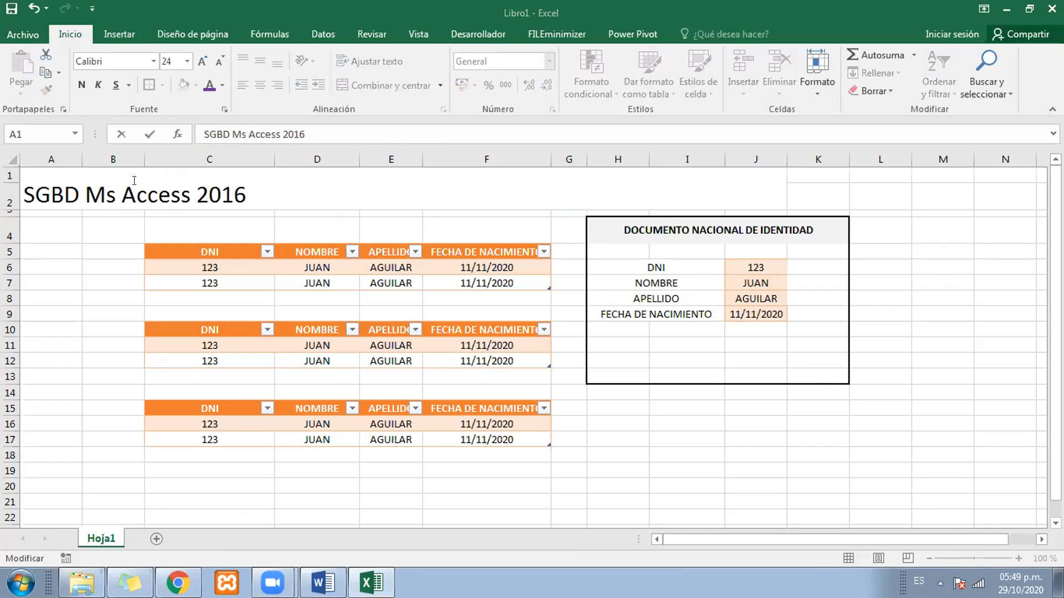
{"action": "left_click", "coordinate": [85, 186]}
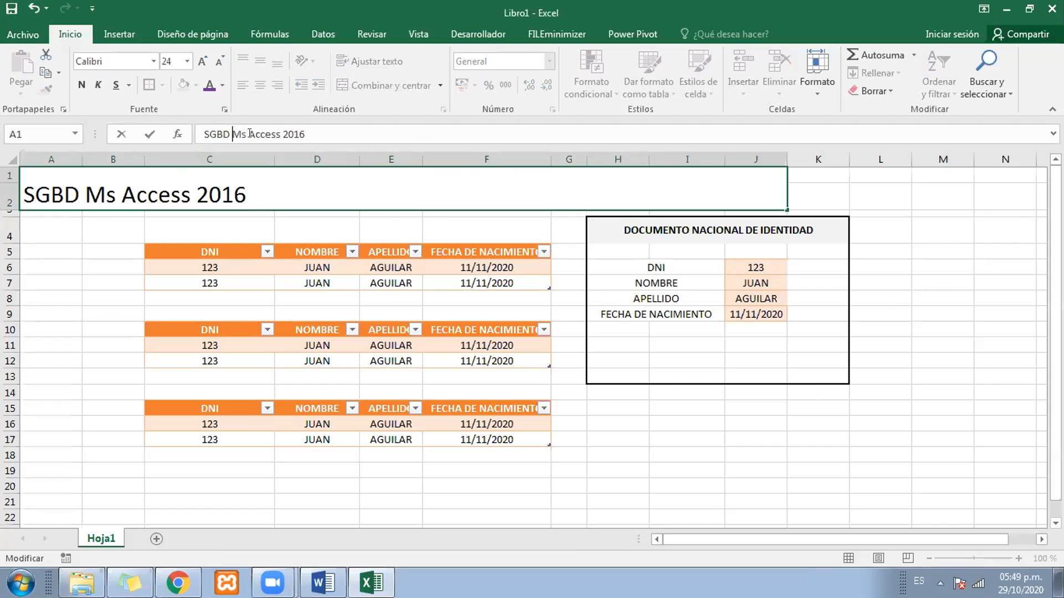
{"action": "type", "text": "-"}
{"action": "left_click", "coordinate": [487, 345]}
{"action": "left_click", "coordinate": [399, 204]}
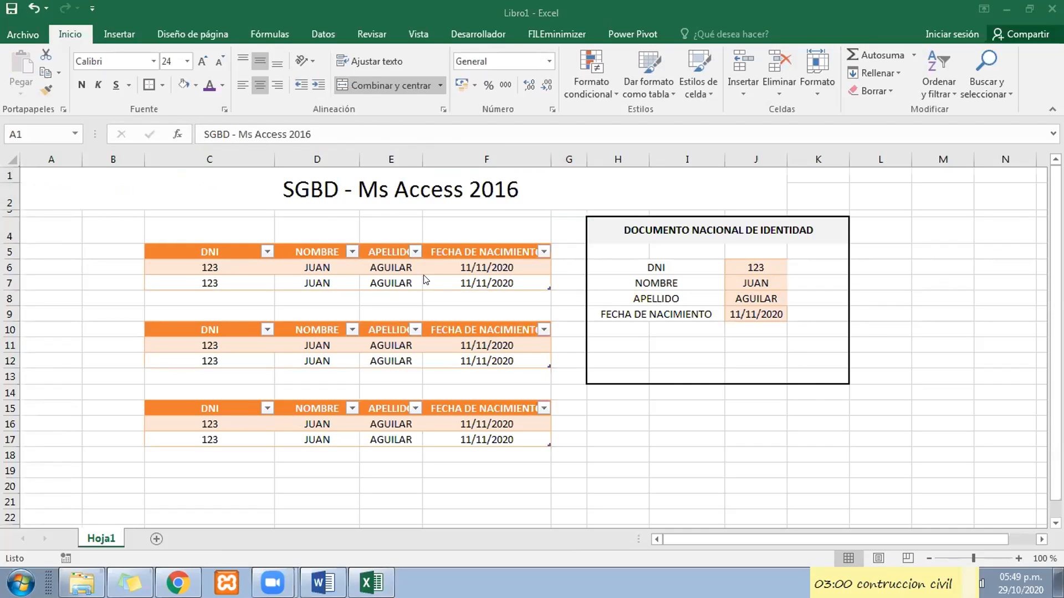
- Move the rows containing the three tables and the identity form, from row 4 down, to the start of a new sheet
{"action": "left_click_drag", "start_coordinate": [5, 226], "coordinate": [22, 460]}
{"action": "key", "text": "ctrl+c"}
{"action": "left_click", "coordinate": [156, 538]}
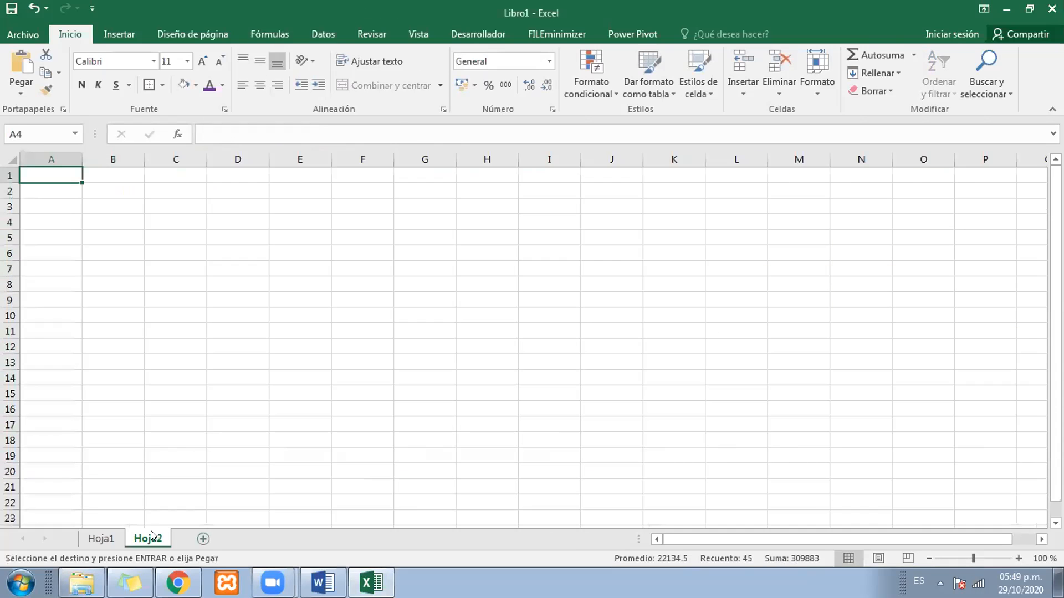
{"action": "key", "text": "Return"}
{"action": "left_click", "coordinate": [236, 316]}
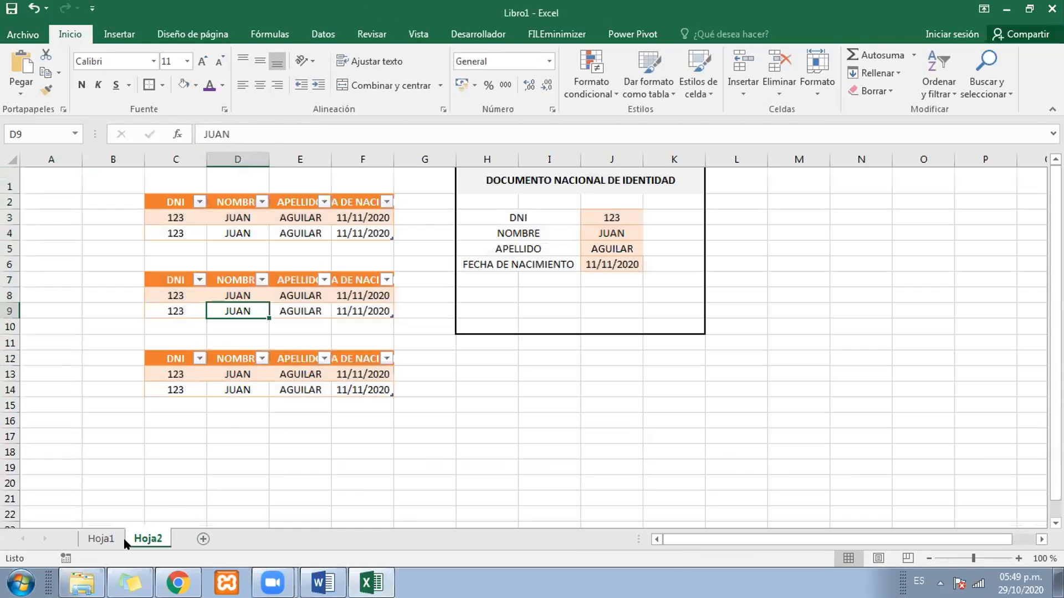
- On Hoja1, apply a thick outside border to the title cell and to the range C5:F22
{"action": "left_click", "coordinate": [109, 539]}
{"action": "left_click", "coordinate": [370, 183]}
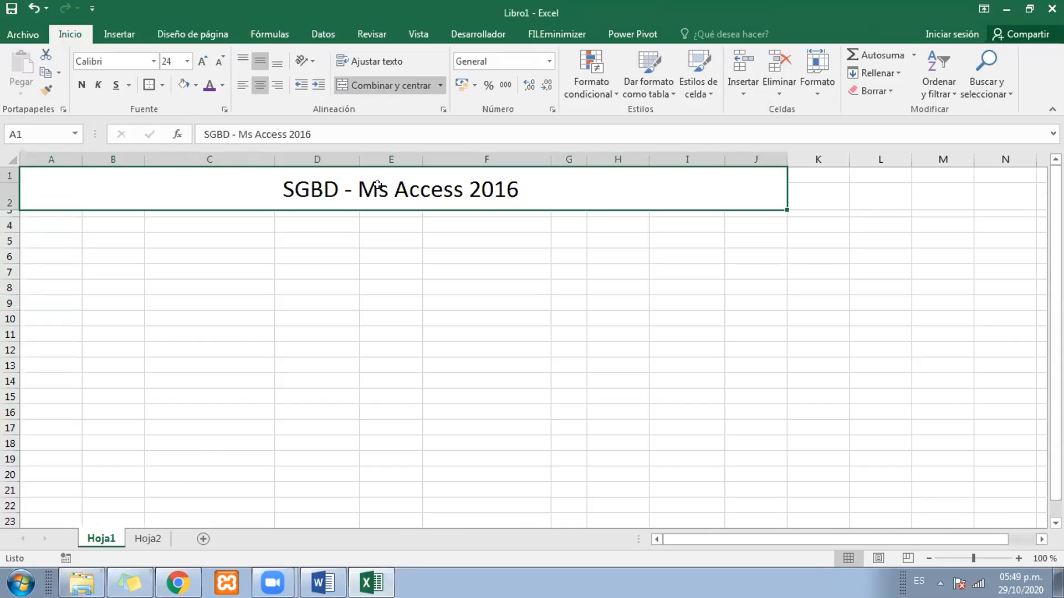
{"action": "left_click", "coordinate": [344, 235]}
{"action": "left_click", "coordinate": [357, 186]}
{"action": "left_click_drag", "start_coordinate": [177, 240], "coordinate": [544, 503]}
{"action": "left_click", "coordinate": [147, 84]}
{"action": "left_click", "coordinate": [311, 349]}
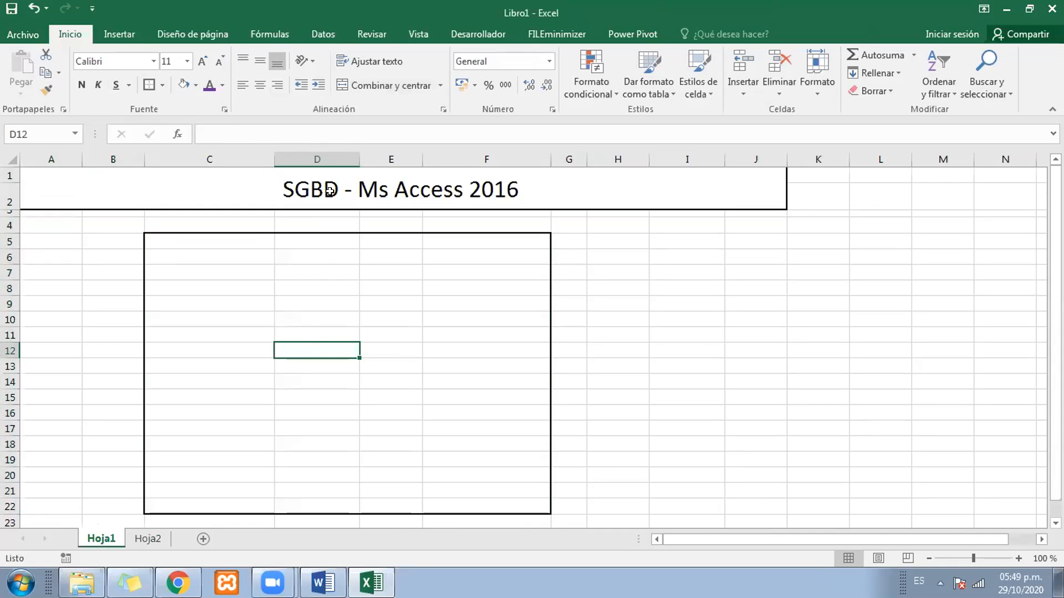
- Merge and centre C4:F4 above the bordered box and enter the heading BASE DE DATOS
{"action": "left_click_drag", "start_coordinate": [506, 226], "coordinate": [228, 226]}
{"action": "left_click", "coordinate": [368, 85]}
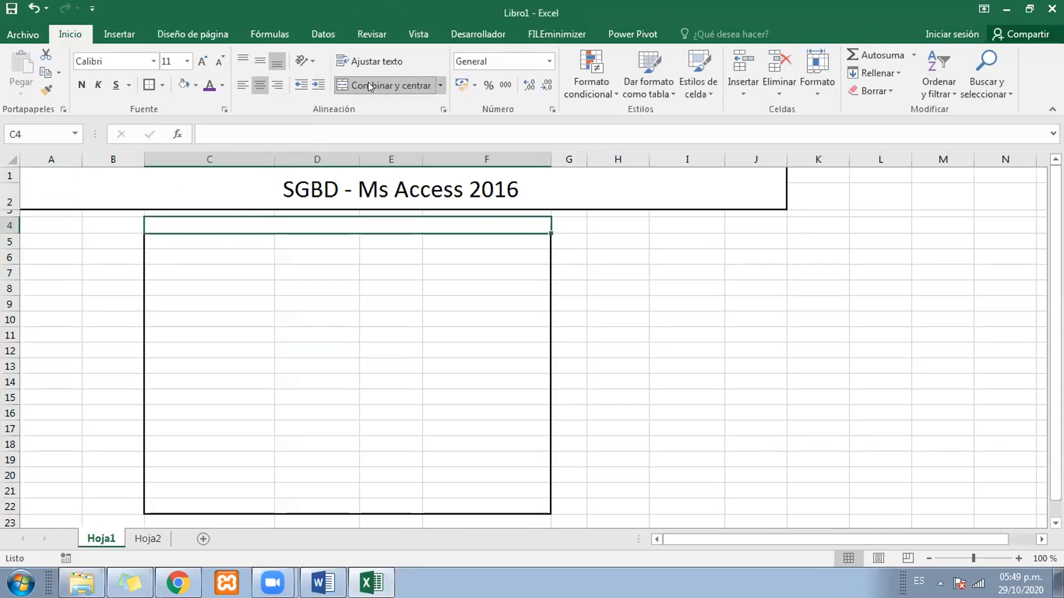
{"action": "type", "text": "BASE DE DATOS"}
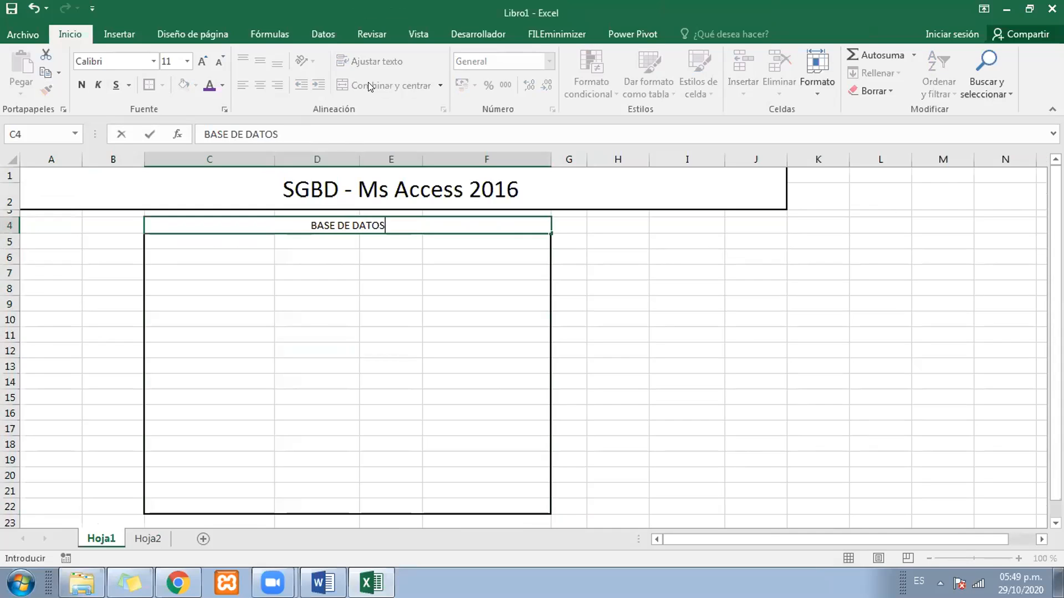
{"action": "key", "text": "Return"}
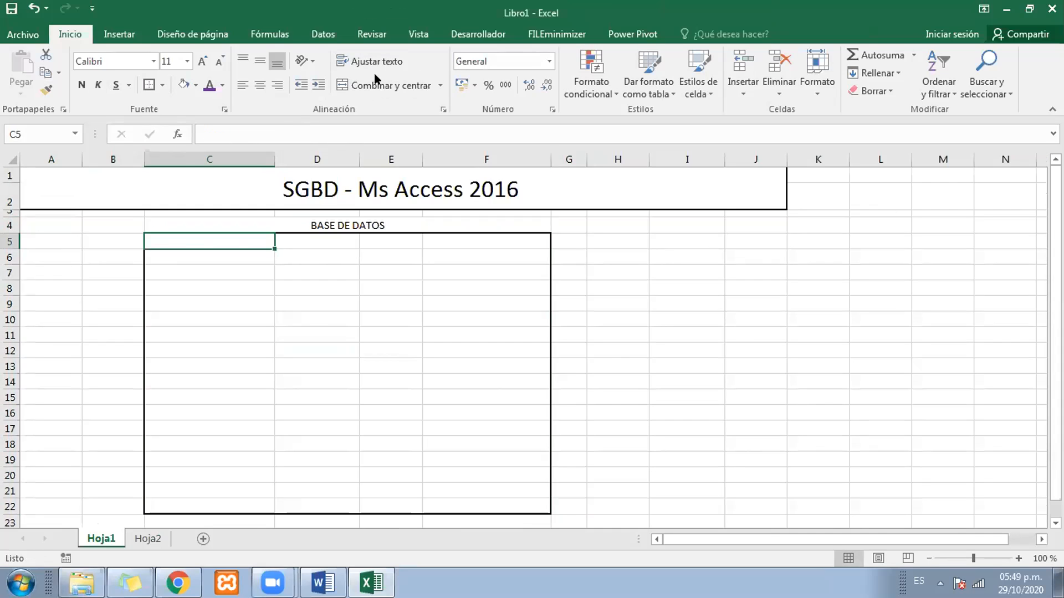
- Make row 4 taller and format its BASE DE DATOS heading bold, vertically centred and 16 pt
{"action": "left_click", "coordinate": [10, 225]}
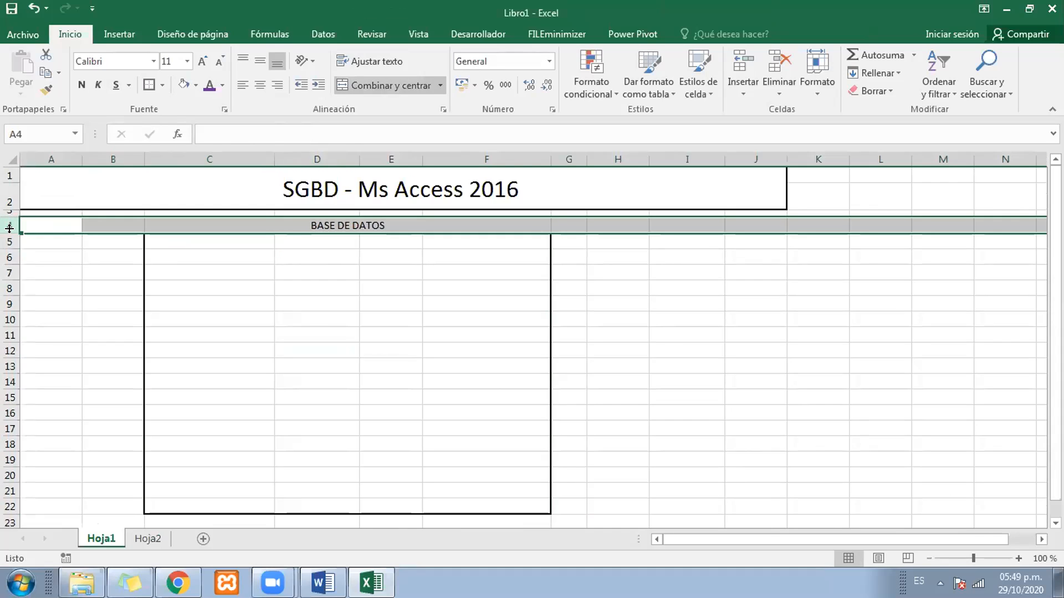
{"action": "left_click_drag", "start_coordinate": [9, 233], "coordinate": [9, 238]}
{"action": "left_click", "coordinate": [81, 84]}
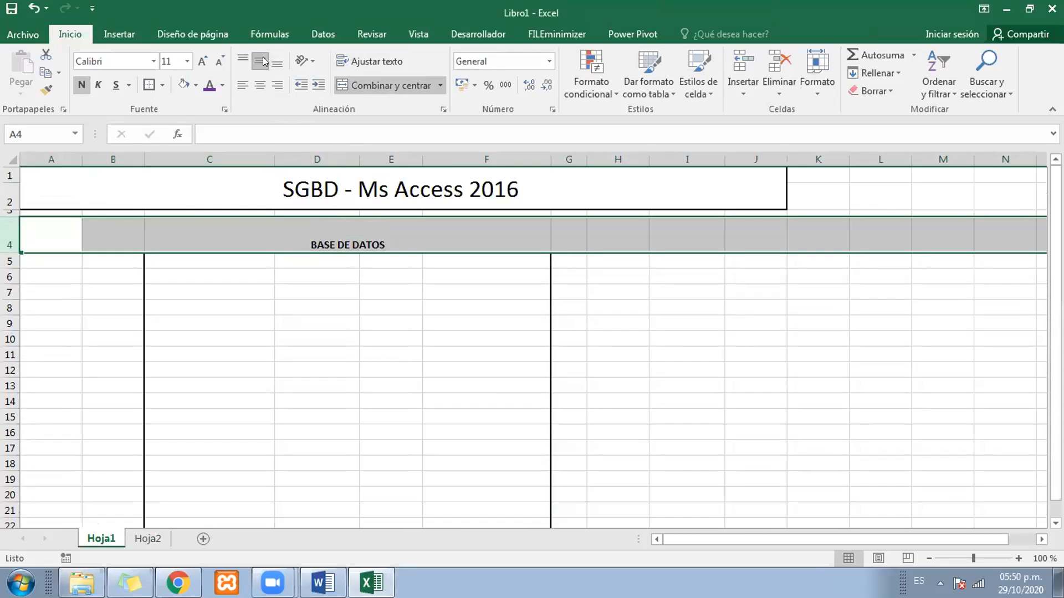
{"action": "left_click", "coordinate": [263, 57]}
{"action": "left_click", "coordinate": [187, 61]}
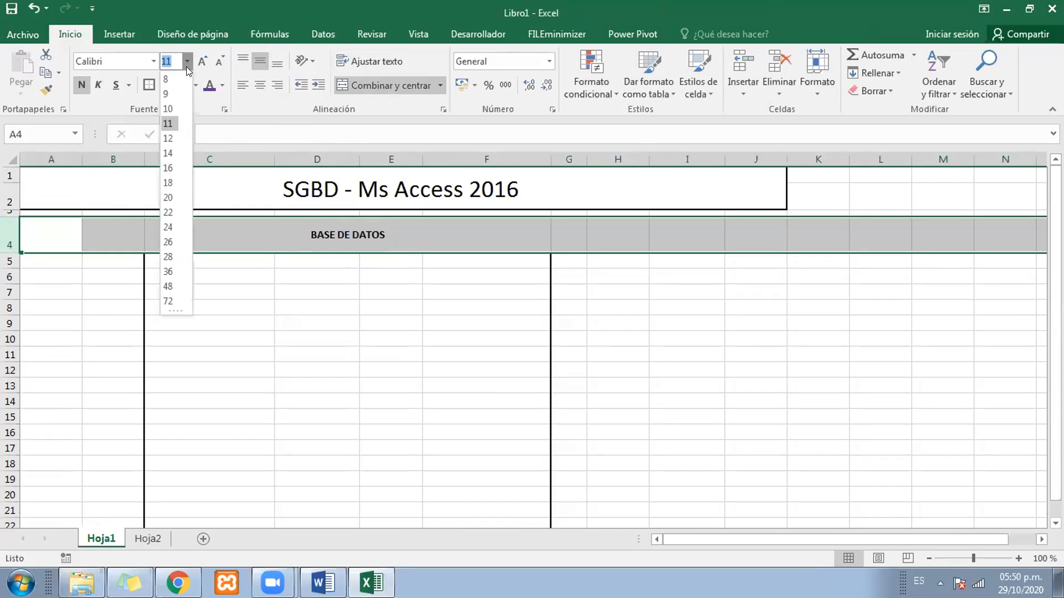
{"action": "left_click", "coordinate": [174, 168]}
{"action": "left_click", "coordinate": [629, 298]}
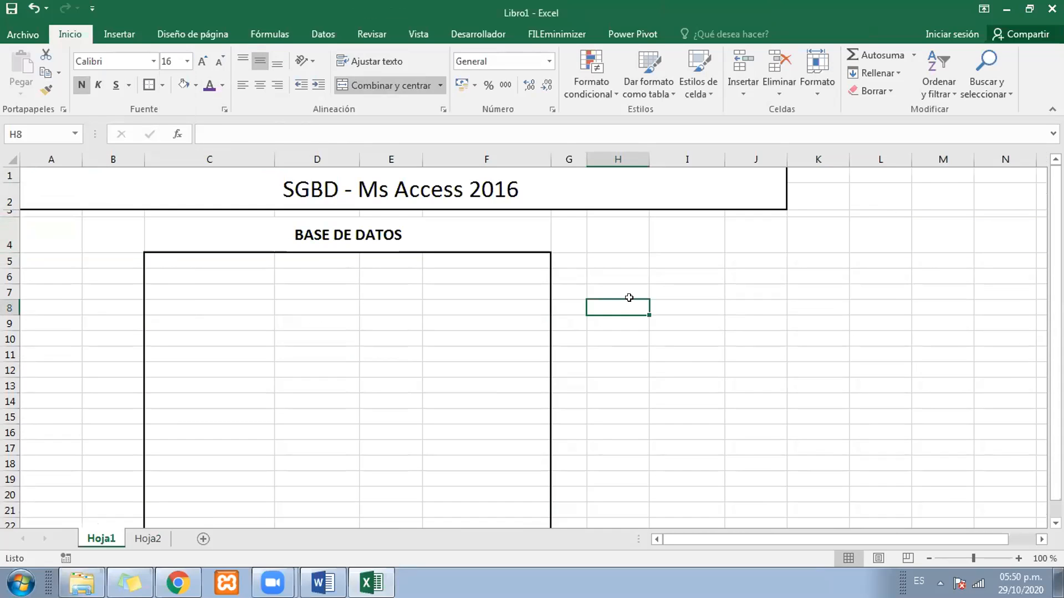
- Enter the column headings NRO in D6 and DATOS in E6 inside the bordered box
{"action": "left_click", "coordinate": [317, 271]}
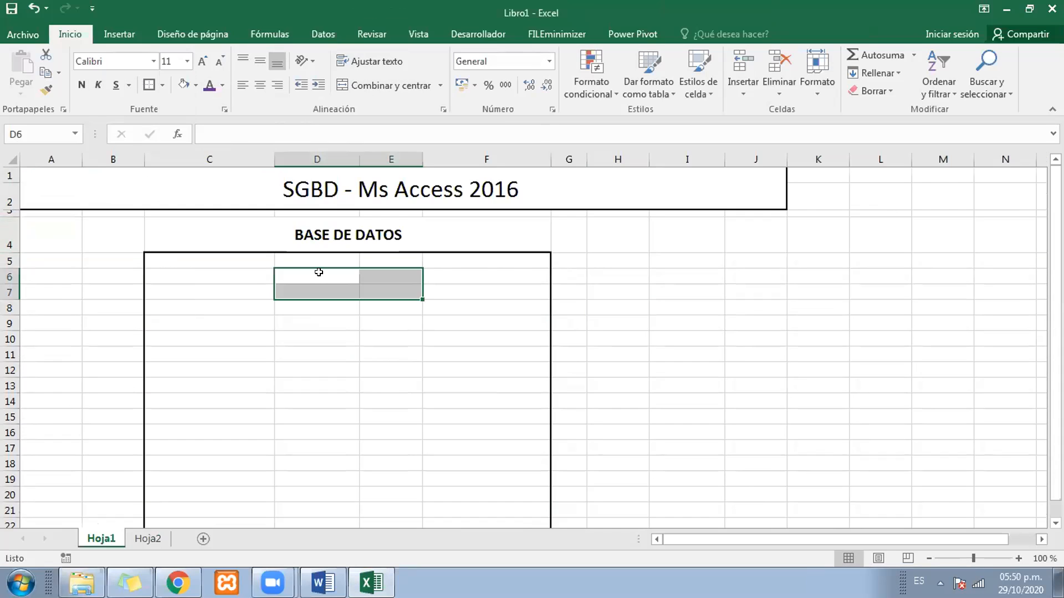
{"action": "type", "text": "NRO"}
{"action": "key", "text": "Tab"}
{"action": "type", "text": "DATOS"}
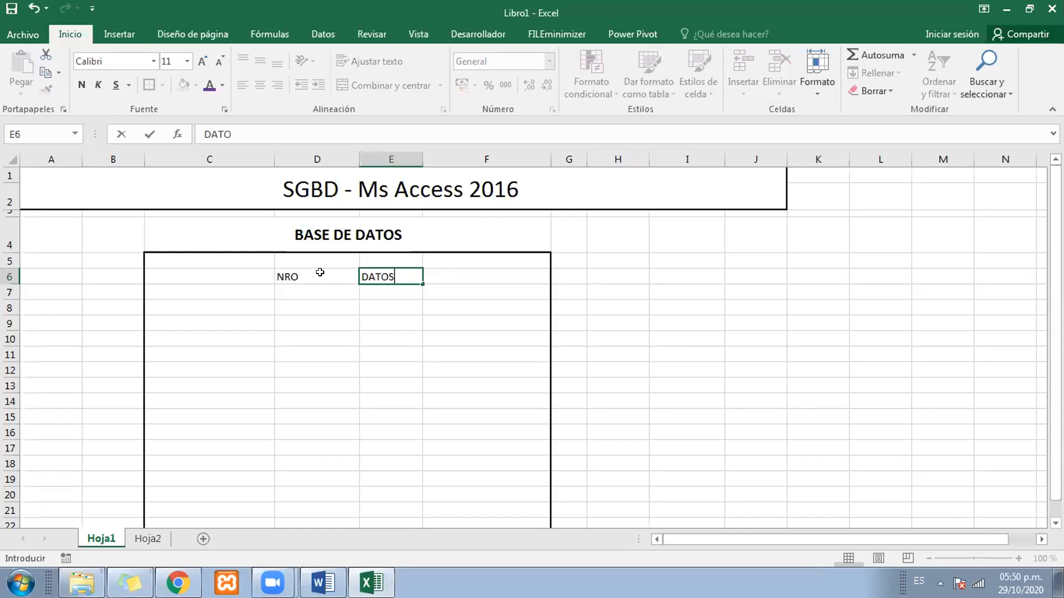
- Format D6:E7 as a table with headers in a medium gold style
{"action": "left_click_drag", "start_coordinate": [319, 274], "coordinate": [398, 293]}
{"action": "left_click", "coordinate": [648, 83]}
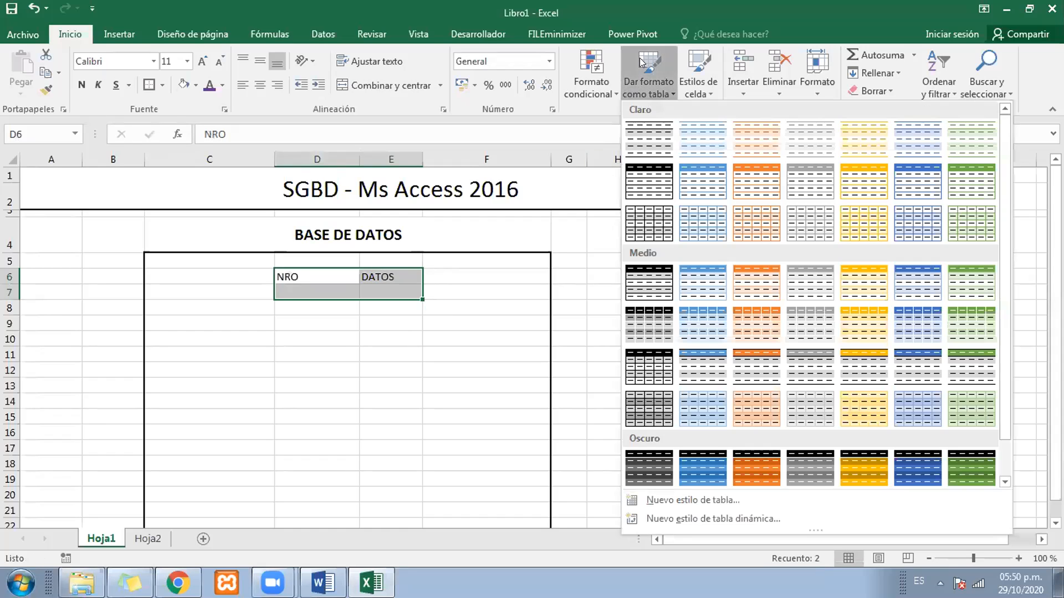
{"action": "left_click", "coordinate": [835, 317]}
{"action": "left_click", "coordinate": [358, 270]}
{"action": "left_click", "coordinate": [401, 302]}
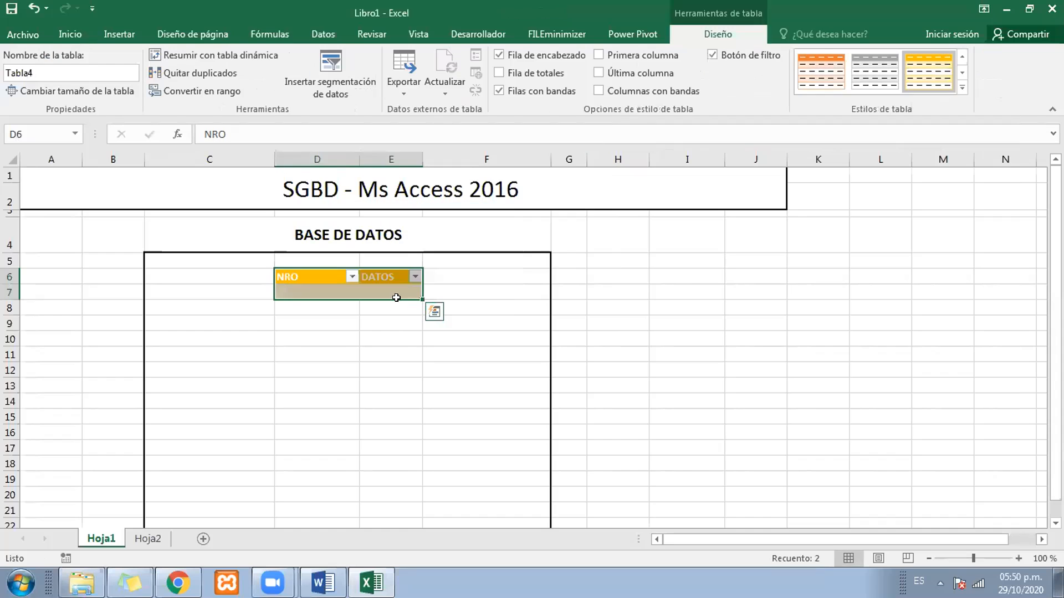
{"action": "left_click", "coordinate": [595, 260]}
{"action": "left_click", "coordinate": [368, 294]}
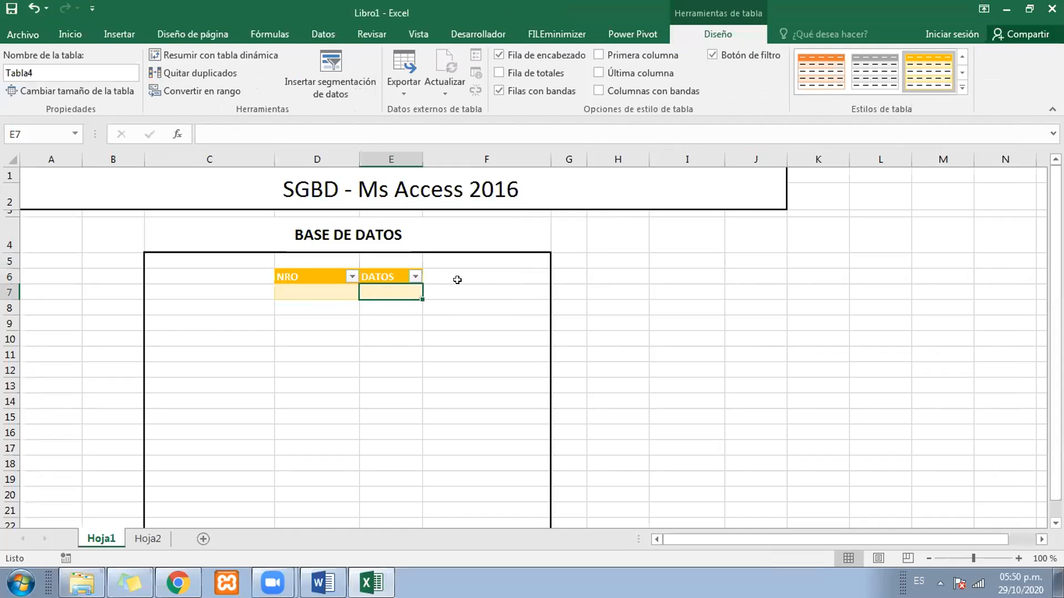
- Copy the NRO/DATOS table and paste it at D11 and D16 inside the box
{"action": "scroll", "coordinate": [461, 278], "scroll_direction": "down", "scroll_amount": 1}
{"action": "scroll", "coordinate": [411, 333], "scroll_direction": "up", "scroll_amount": 1}
{"action": "left_click_drag", "start_coordinate": [323, 290], "coordinate": [392, 278]}
{"action": "key", "text": "ctrl+c"}
{"action": "left_click", "coordinate": [341, 348]}
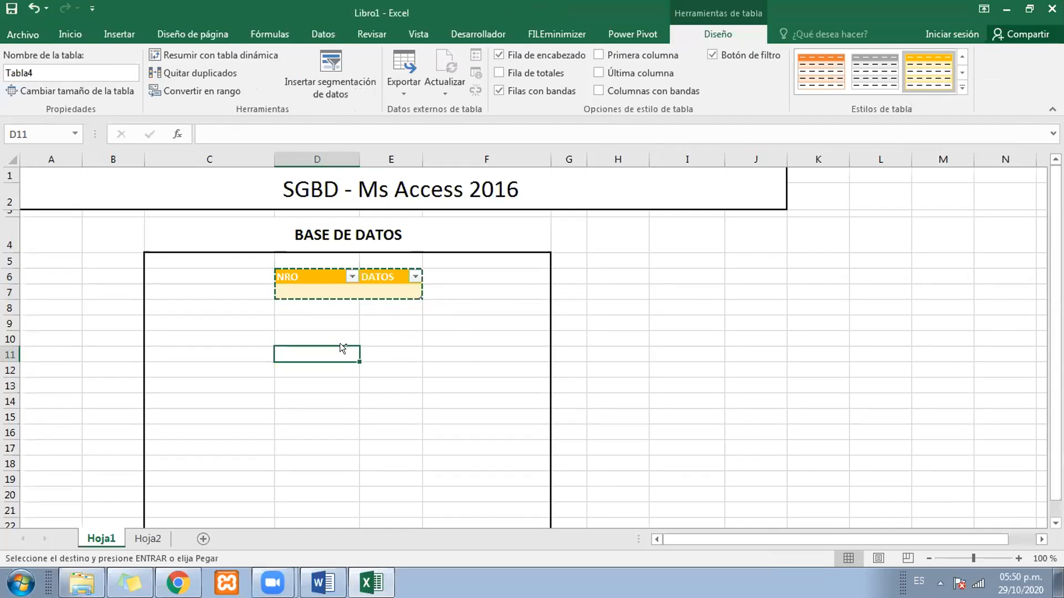
{"action": "key", "text": "ctrl+v"}
{"action": "left_click", "coordinate": [330, 429]}
{"action": "key", "text": "ctrl+v"}
{"action": "left_click", "coordinate": [465, 322]}
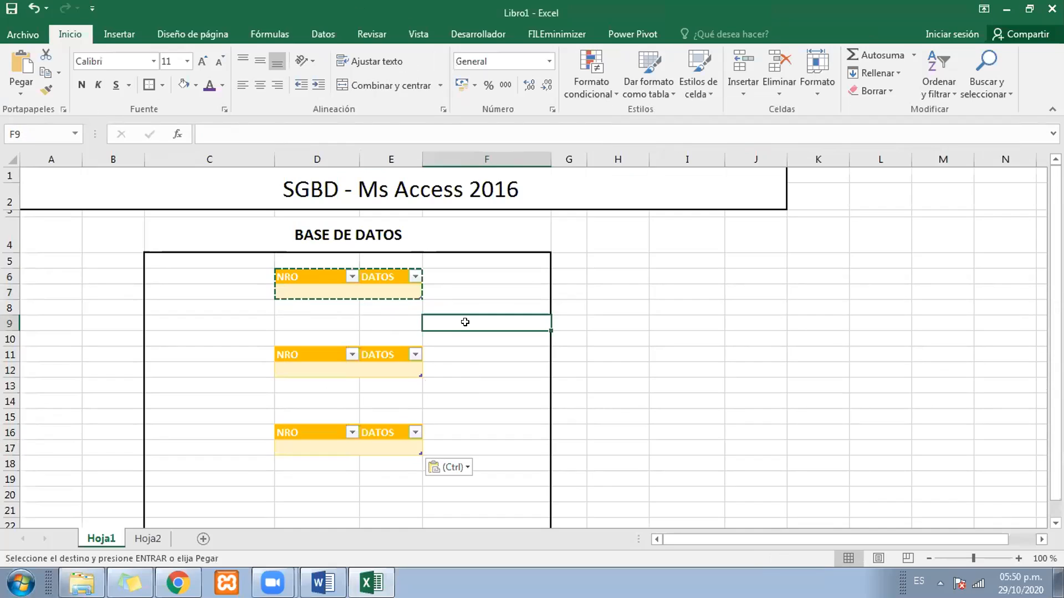
{"action": "left_click", "coordinate": [400, 292]}
{"action": "left_click", "coordinate": [394, 351]}
{"action": "left_click", "coordinate": [386, 443]}
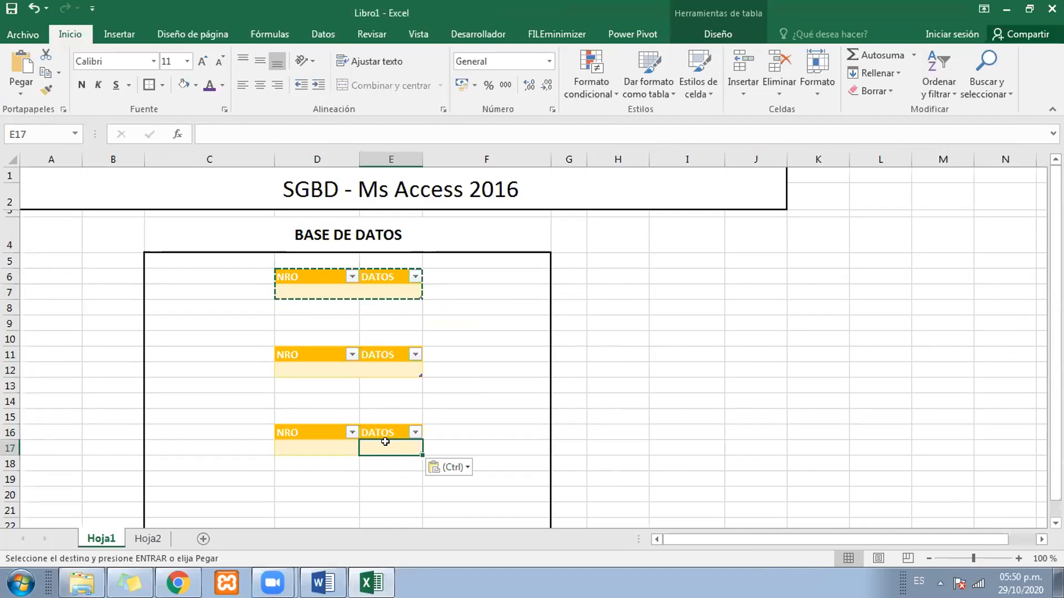
{"action": "left_click", "coordinate": [396, 286]}
{"action": "left_click", "coordinate": [386, 372]}
{"action": "left_click", "coordinate": [389, 444]}
{"action": "left_click", "coordinate": [383, 291]}
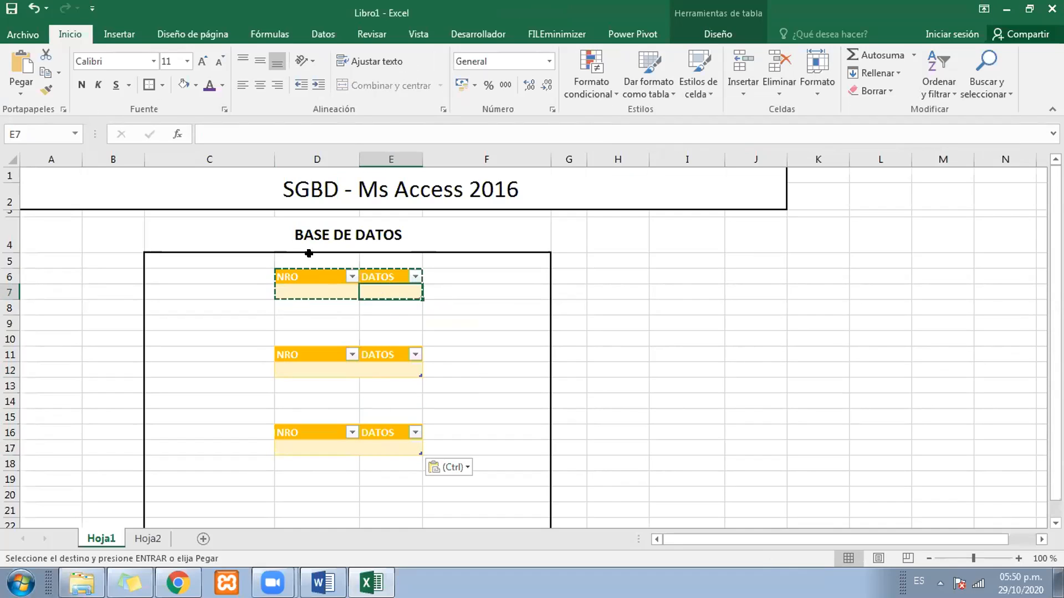
{"action": "left_click", "coordinate": [492, 307]}
{"action": "left_click", "coordinate": [395, 289]}
{"action": "left_click", "coordinate": [352, 294]}
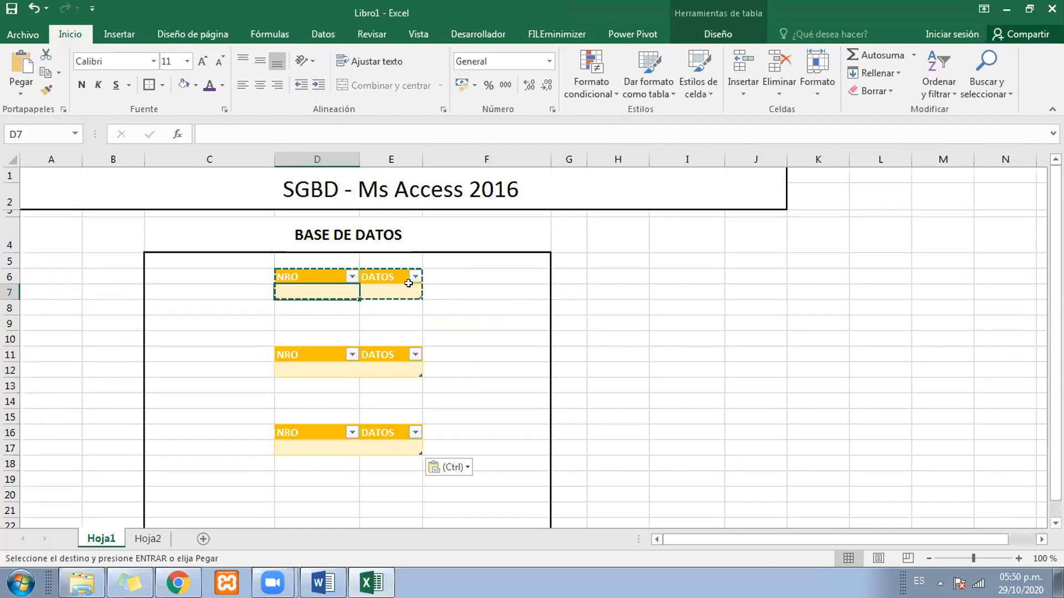
{"action": "left_click", "coordinate": [370, 279]}
{"action": "left_click", "coordinate": [386, 354]}
{"action": "left_click", "coordinate": [380, 444]}
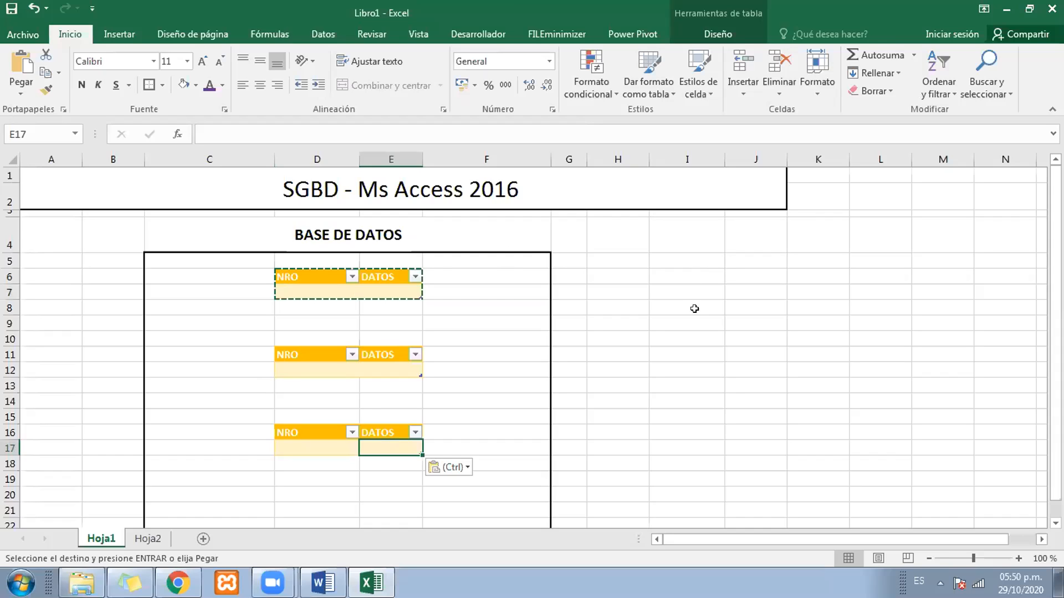
- Fill the range I5:K18 beside the box with dark green
{"action": "left_click_drag", "start_coordinate": [644, 254], "coordinate": [757, 269]}
{"action": "left_click_drag", "start_coordinate": [709, 260], "coordinate": [840, 465]}
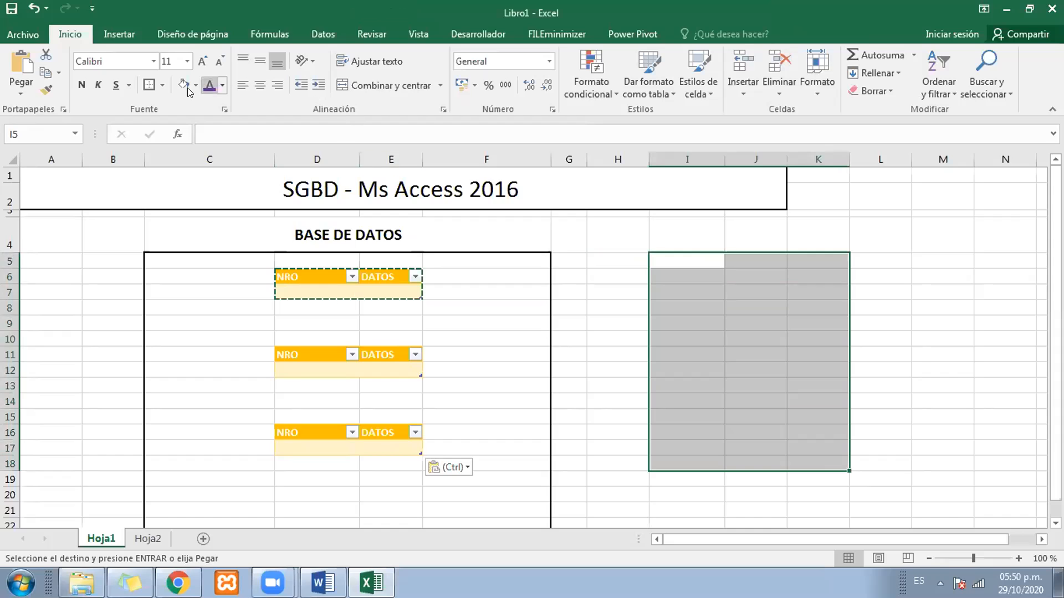
{"action": "left_click", "coordinate": [163, 84]}
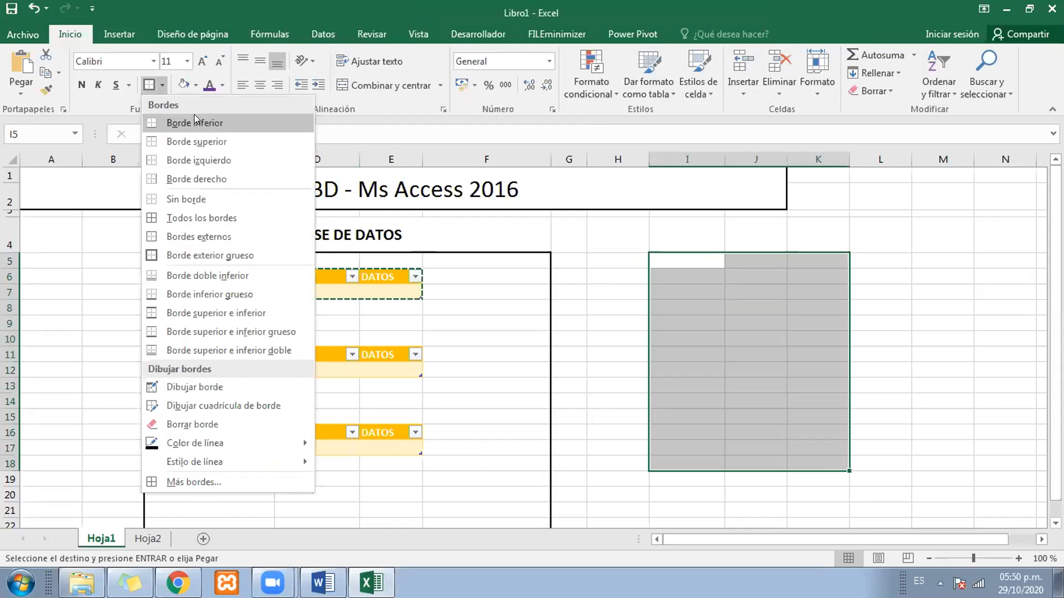
{"action": "left_click", "coordinate": [196, 85]}
{"action": "left_click", "coordinate": [298, 174]}
{"action": "left_click", "coordinate": [773, 271]}
- Merge and centre I5:K5 in the green block and enter the heading INFORMACION
{"action": "left_click_drag", "start_coordinate": [838, 257], "coordinate": [677, 260]}
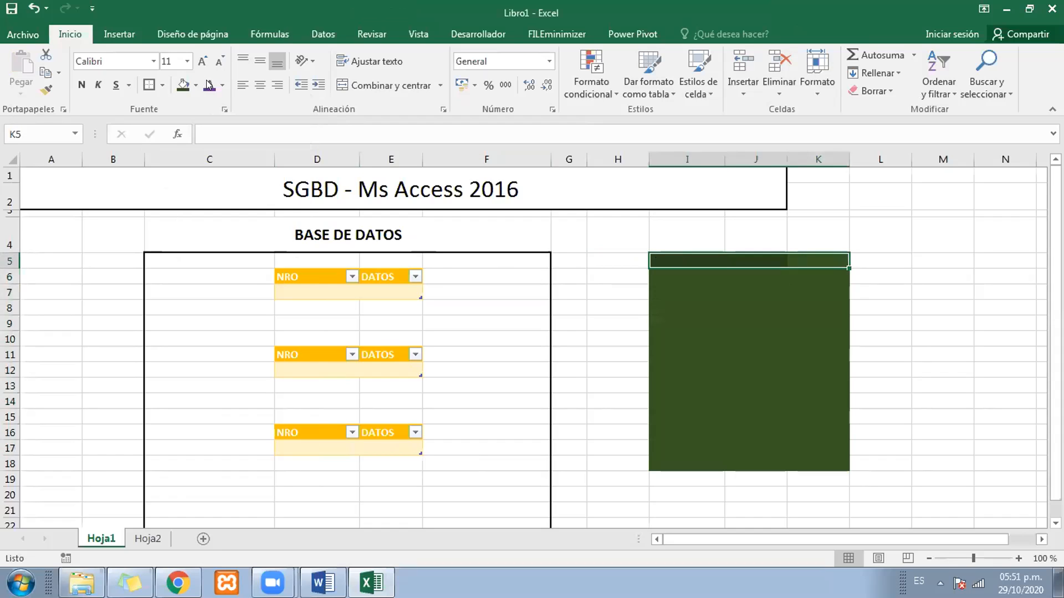
{"action": "left_click", "coordinate": [379, 88]}
{"action": "type", "text": "INFORMACION"}
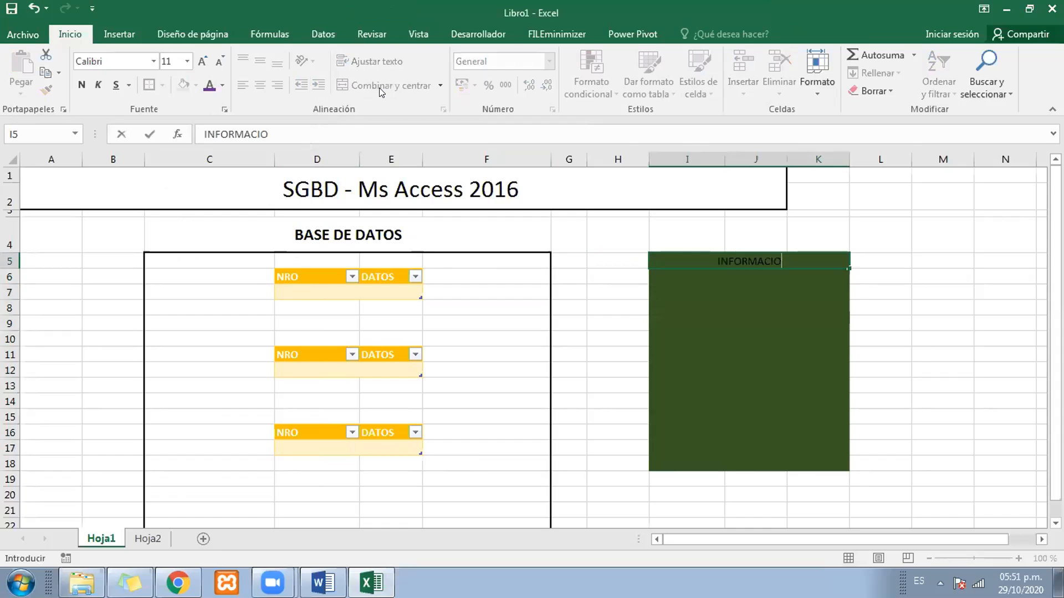
{"action": "key", "text": "Return"}
- Format the INFORMACION heading in white bold text
{"action": "left_click", "coordinate": [690, 258]}
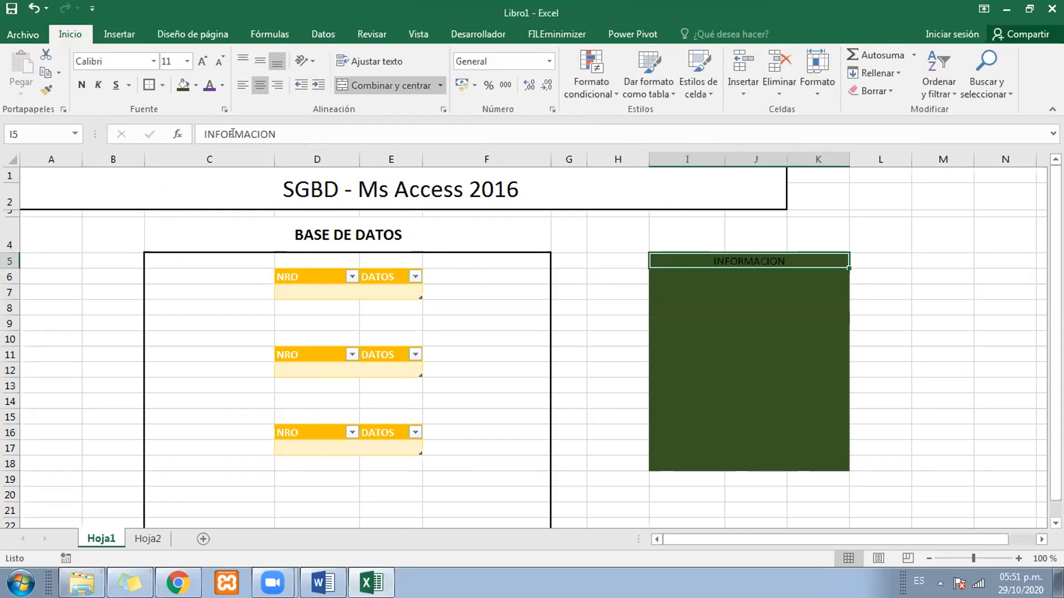
{"action": "left_click", "coordinate": [222, 85]}
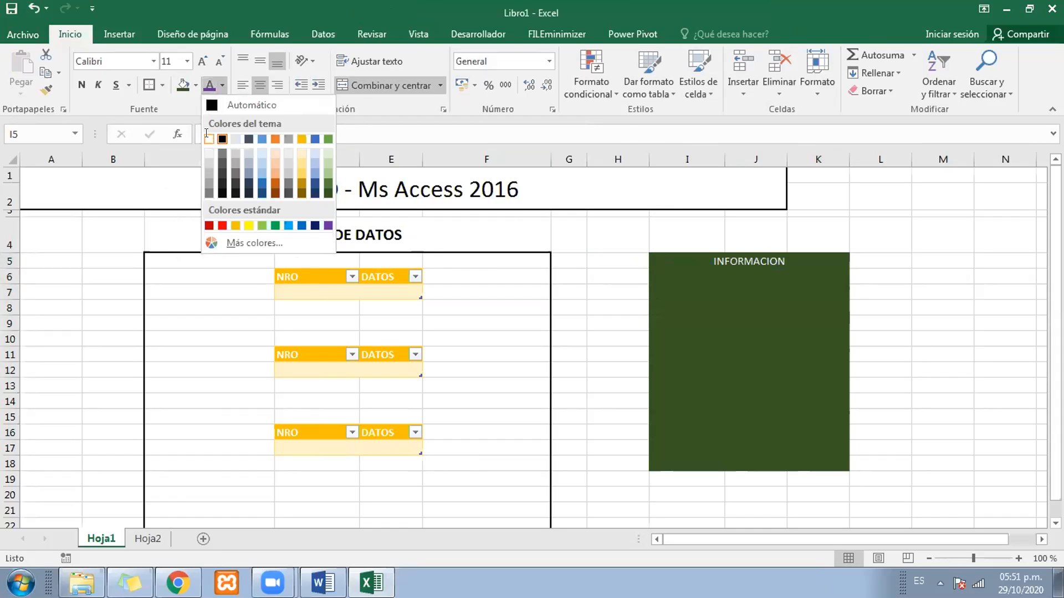
{"action": "left_click", "coordinate": [209, 139]}
{"action": "left_click", "coordinate": [82, 85]}
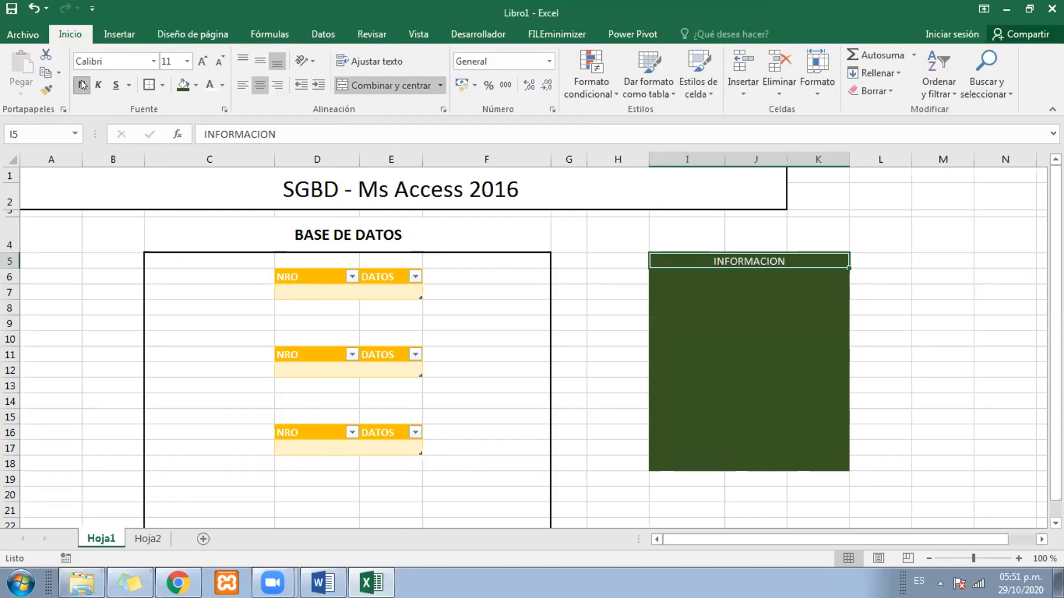
- Draw a right block arrow in columns G:H, pointing from the BASE DE DATOS box to the green INFORMACION block
{"action": "left_click", "coordinate": [120, 34]}
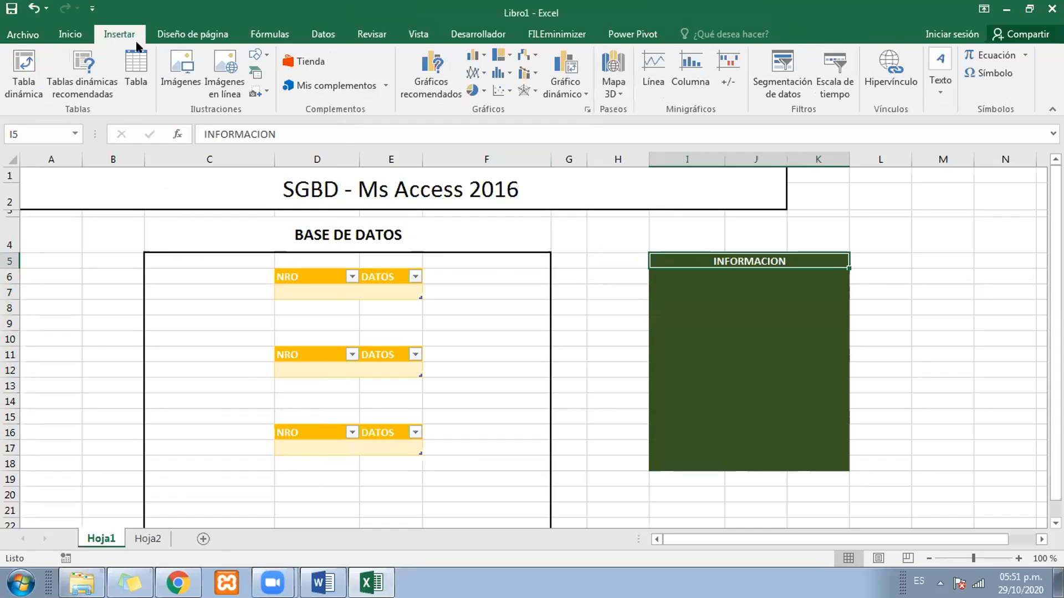
{"action": "left_click", "coordinate": [256, 55]}
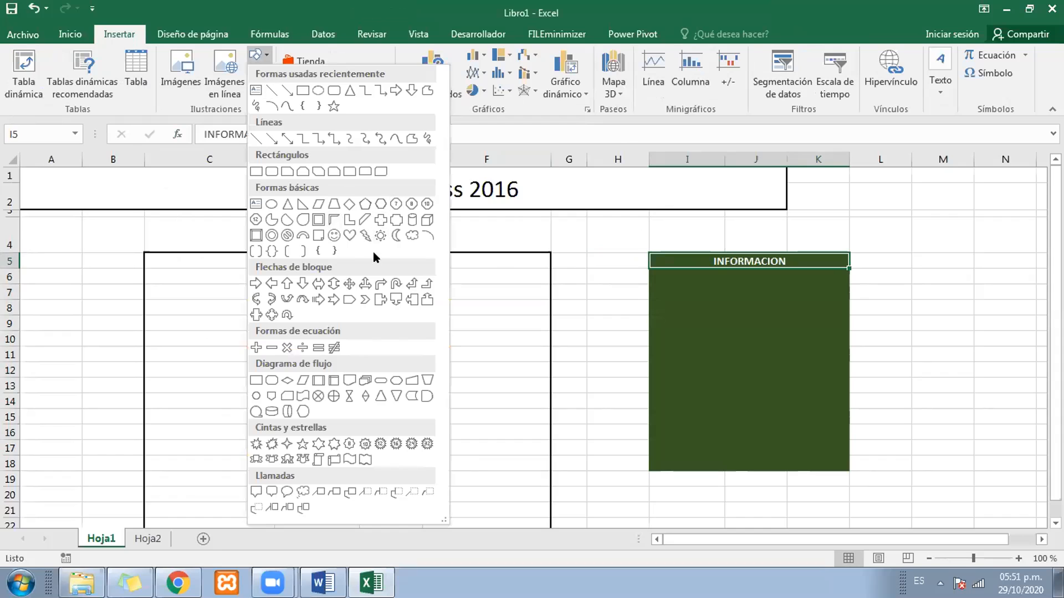
{"action": "left_click", "coordinate": [256, 284]}
{"action": "mouse_move", "coordinate": [557, 309]}
{"action": "left_mouse_down"}
{"action": "mouse_move", "coordinate": [625, 408]}
{"action": "mouse_move", "coordinate": [639, 397]}
{"action": "left_mouse_up"}
{"action": "left_click", "coordinate": [979, 285]}
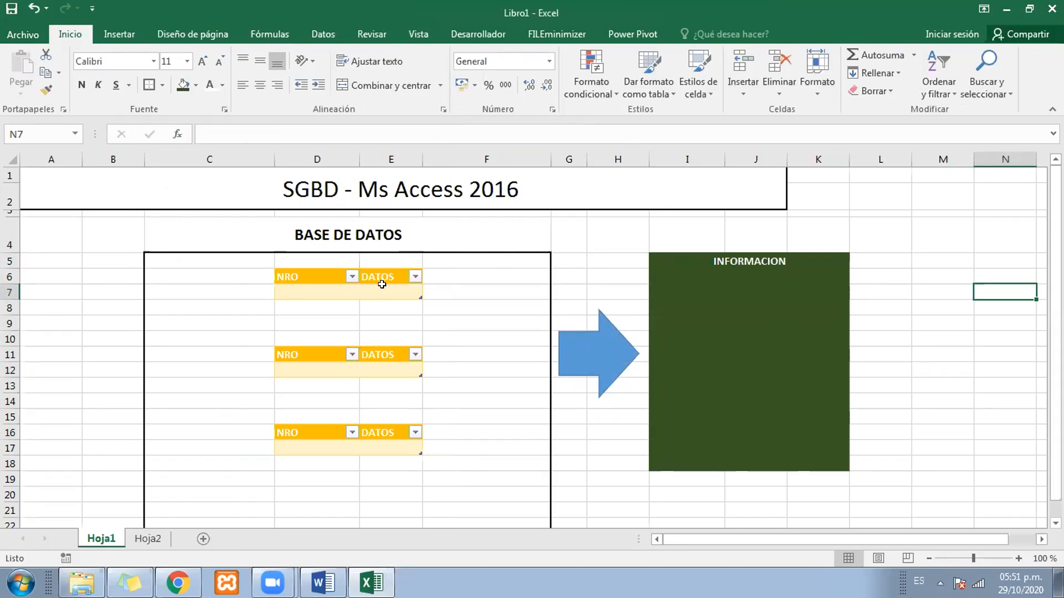
{"action": "left_click", "coordinate": [492, 285]}
{"action": "left_click", "coordinate": [415, 241]}
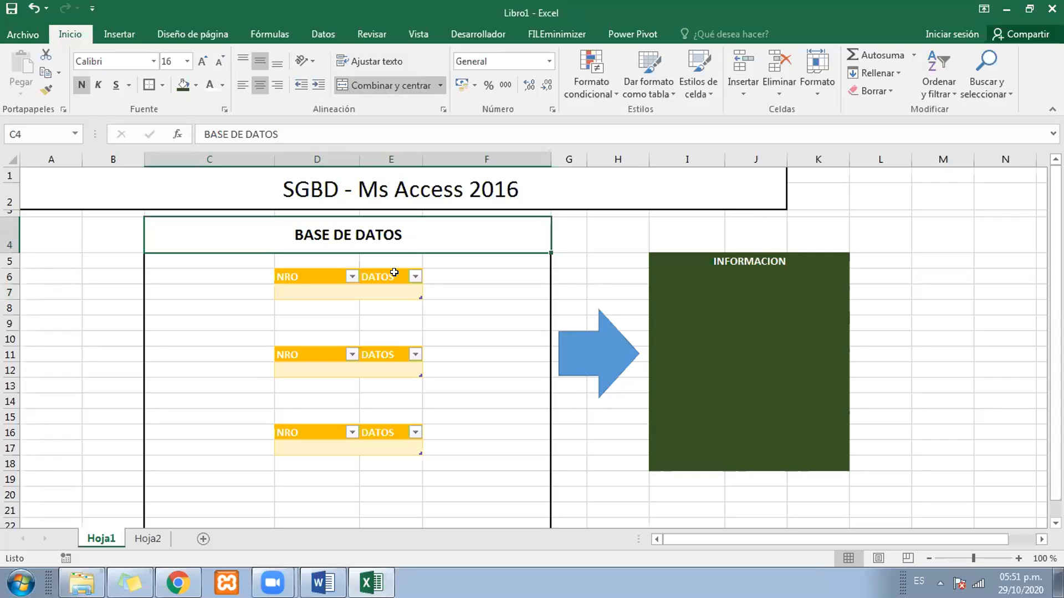
{"action": "left_click", "coordinate": [388, 368]}
{"action": "left_click", "coordinate": [396, 441]}
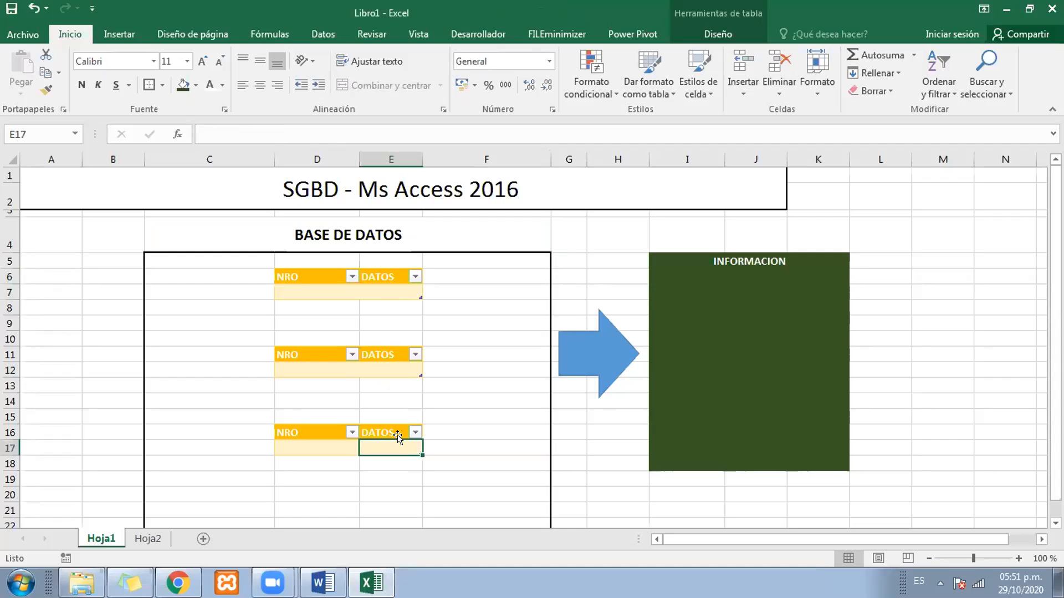
{"action": "left_click", "coordinate": [395, 290]}
{"action": "left_click_drag", "start_coordinate": [395, 289], "coordinate": [365, 284]}
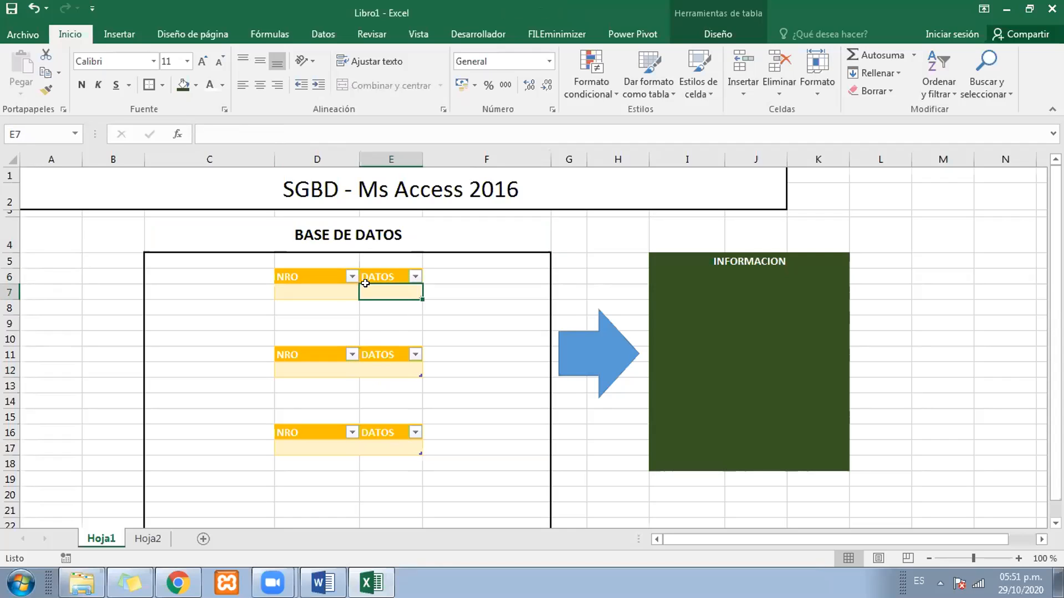
{"action": "left_click", "coordinate": [391, 365]}
{"action": "left_click", "coordinate": [275, 363]}
{"action": "left_click", "coordinate": [316, 444]}
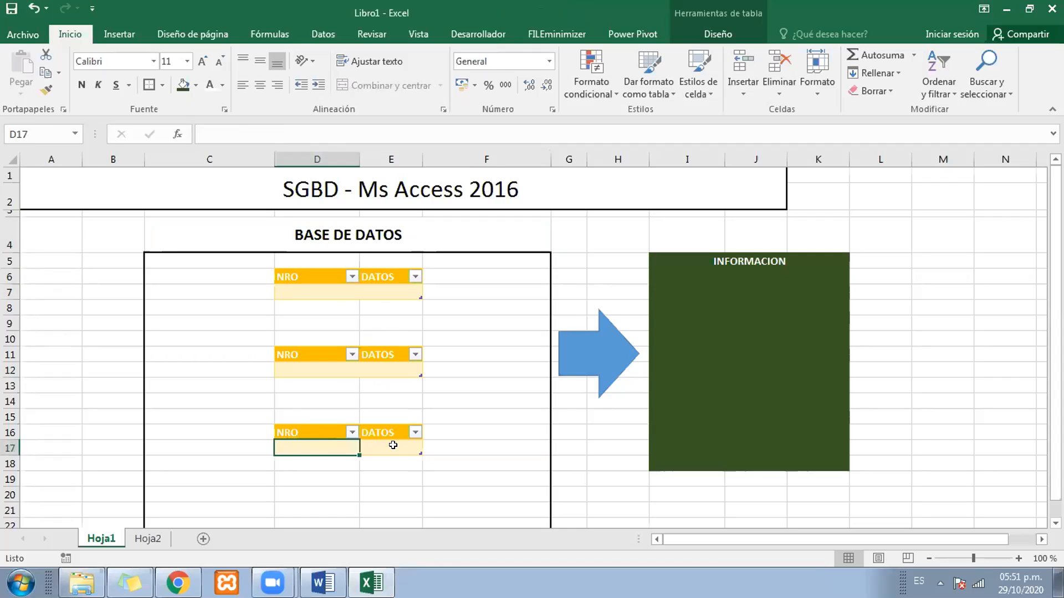
{"action": "left_click", "coordinate": [392, 445]}
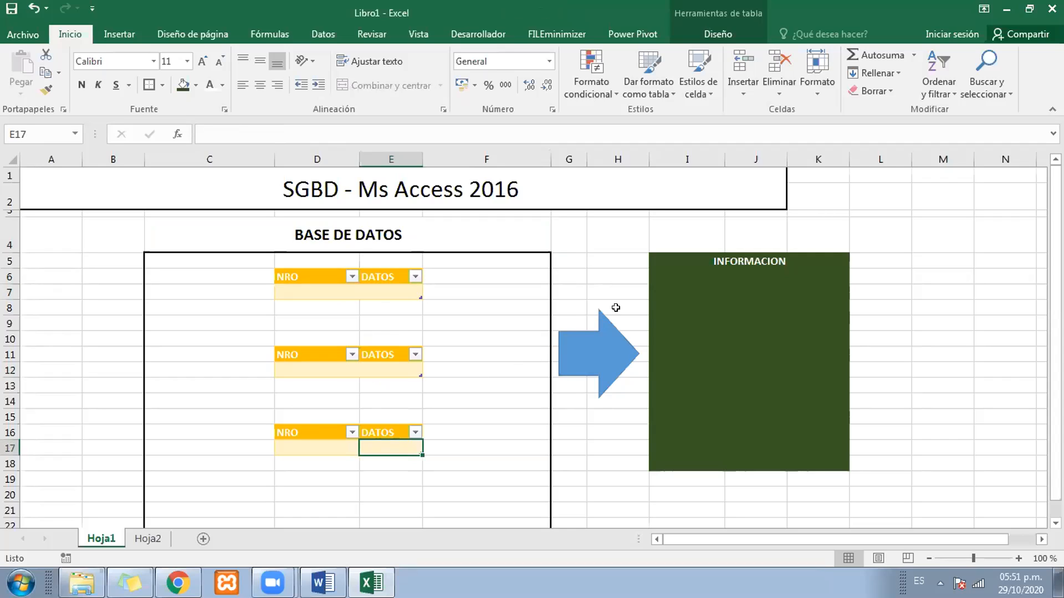
{"action": "left_click", "coordinate": [382, 293]}
{"action": "left_click", "coordinate": [370, 369]}
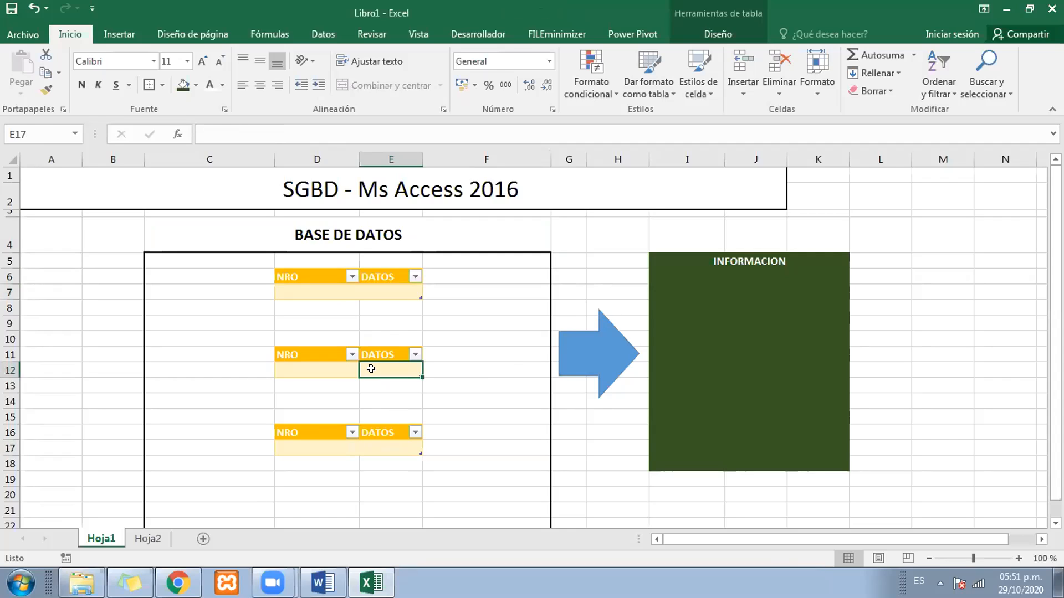
- Apply an orange table style to the middle table at D11 and a blue one to the bottom table at D16
{"action": "left_click", "coordinate": [386, 346]}
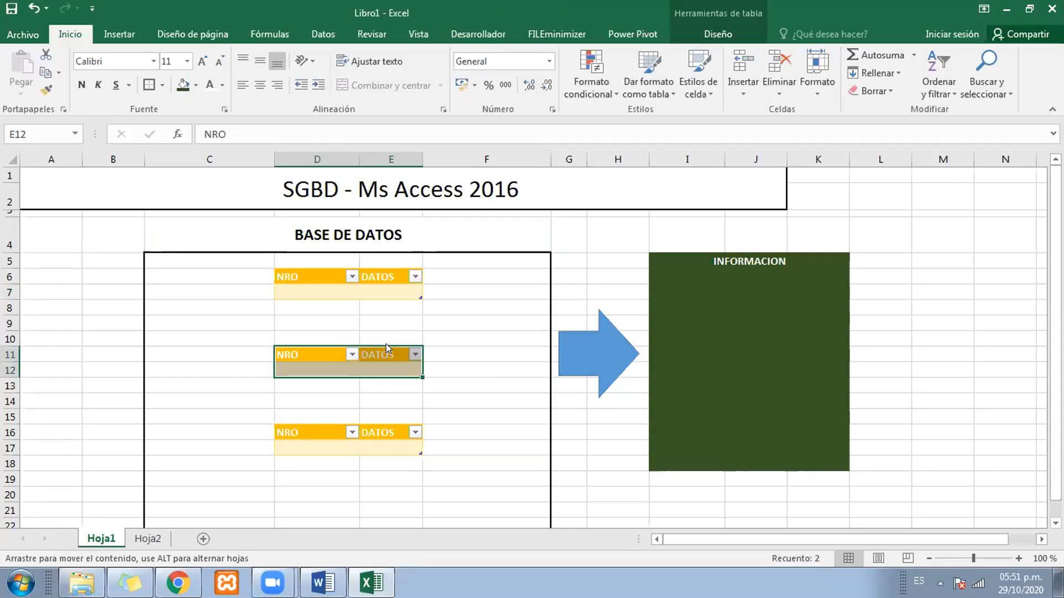
{"action": "left_click", "coordinate": [716, 31]}
{"action": "left_click", "coordinate": [821, 70]}
{"action": "left_click_drag", "start_coordinate": [395, 432], "coordinate": [302, 439]}
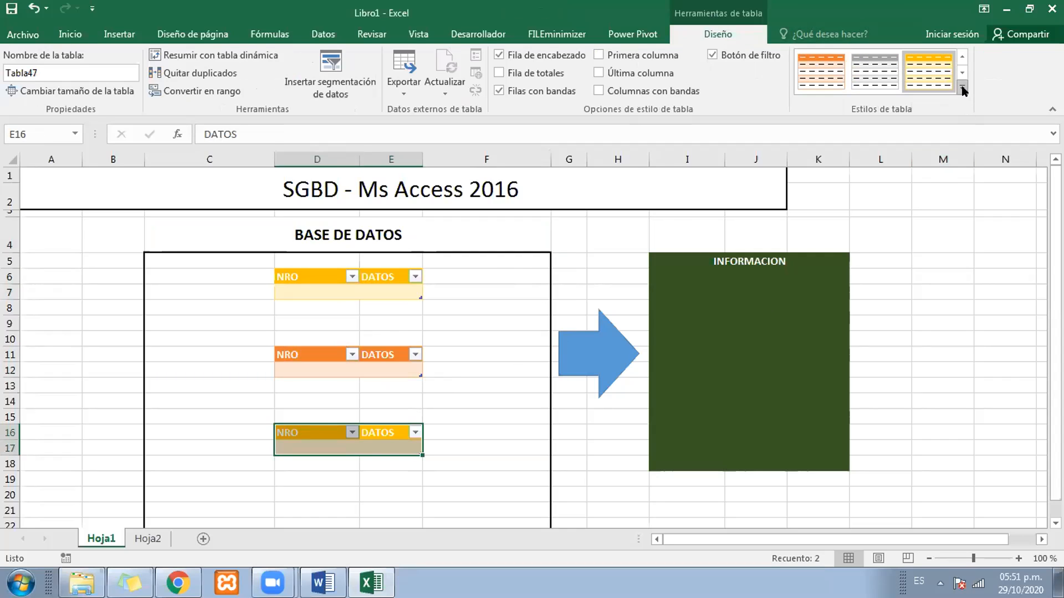
{"action": "left_click", "coordinate": [963, 89]}
{"action": "left_click", "coordinate": [960, 265]}
{"action": "left_click", "coordinate": [532, 353]}
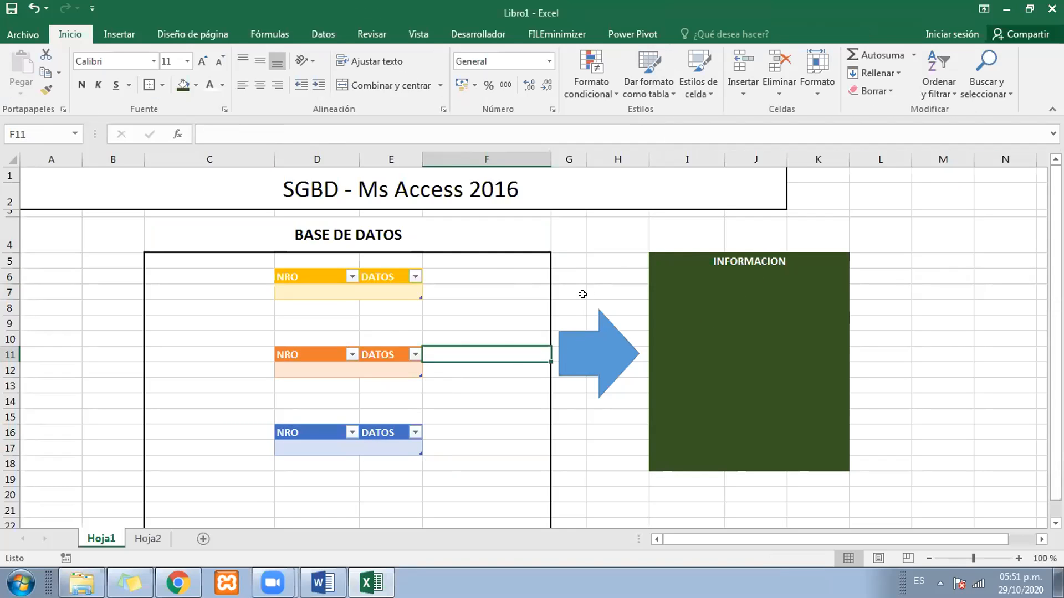
{"action": "left_click_drag", "start_coordinate": [683, 260], "coordinate": [768, 459]}
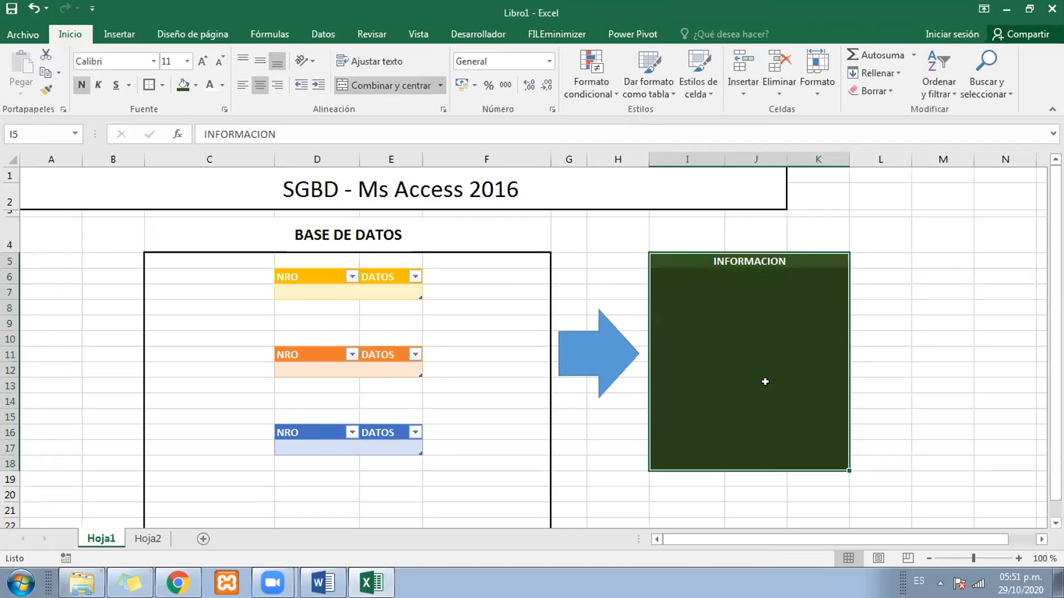
{"action": "scroll", "coordinate": [879, 283], "scroll_direction": "down", "scroll_amount": 1}
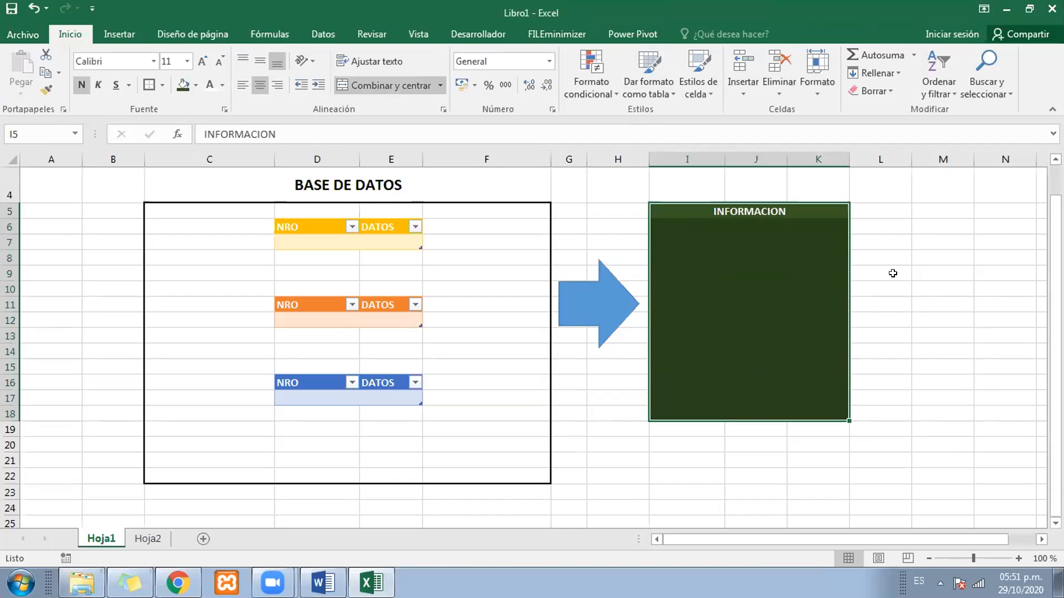
{"action": "scroll", "coordinate": [893, 274], "scroll_direction": "up", "scroll_amount": 1}
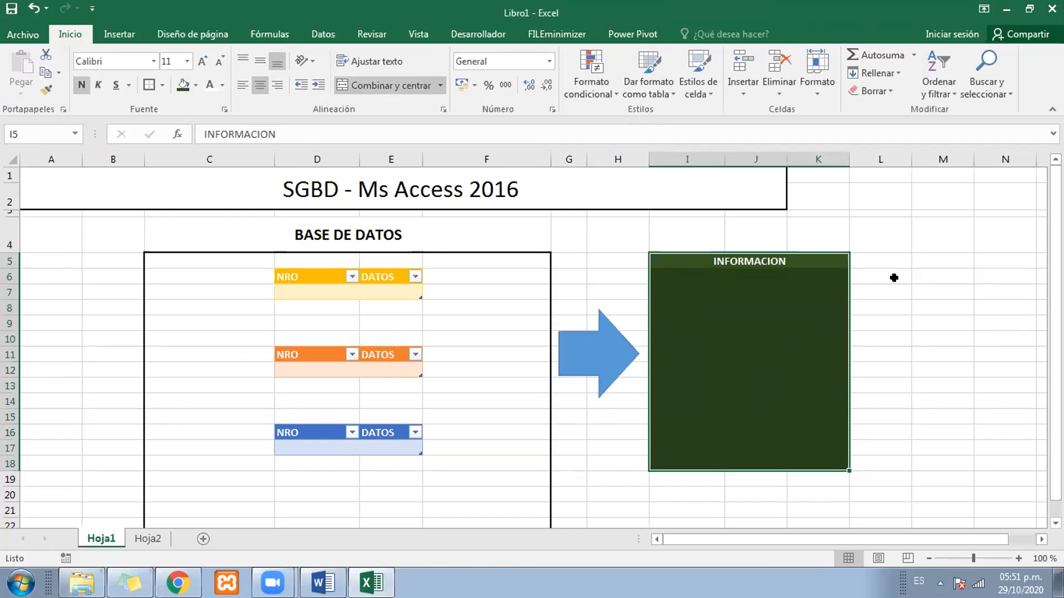
{"action": "left_click", "coordinate": [377, 232]}
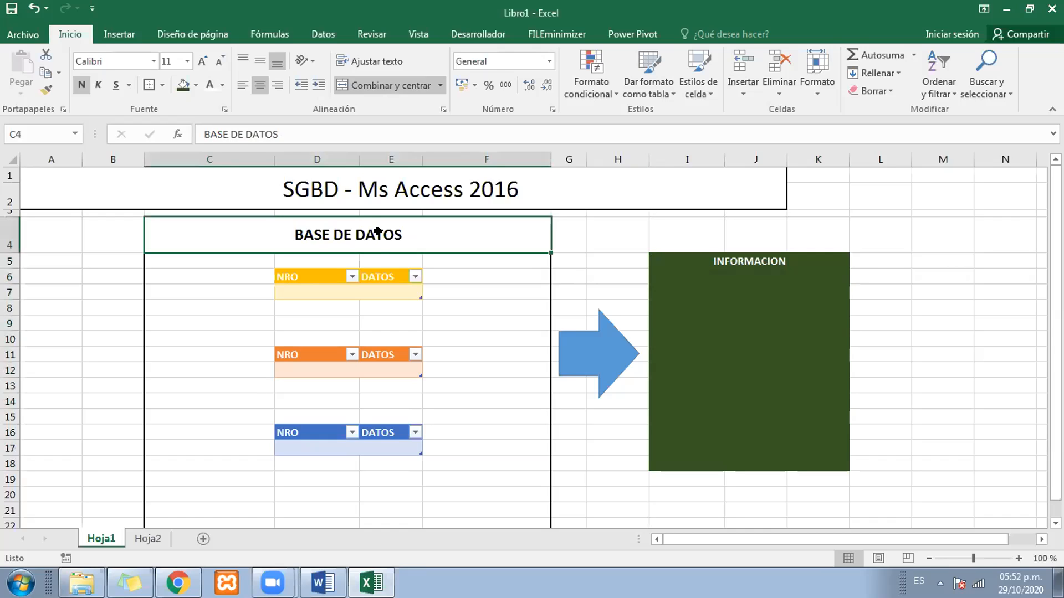
{"action": "left_click", "coordinate": [385, 277]}
{"action": "left_click", "coordinate": [380, 354]}
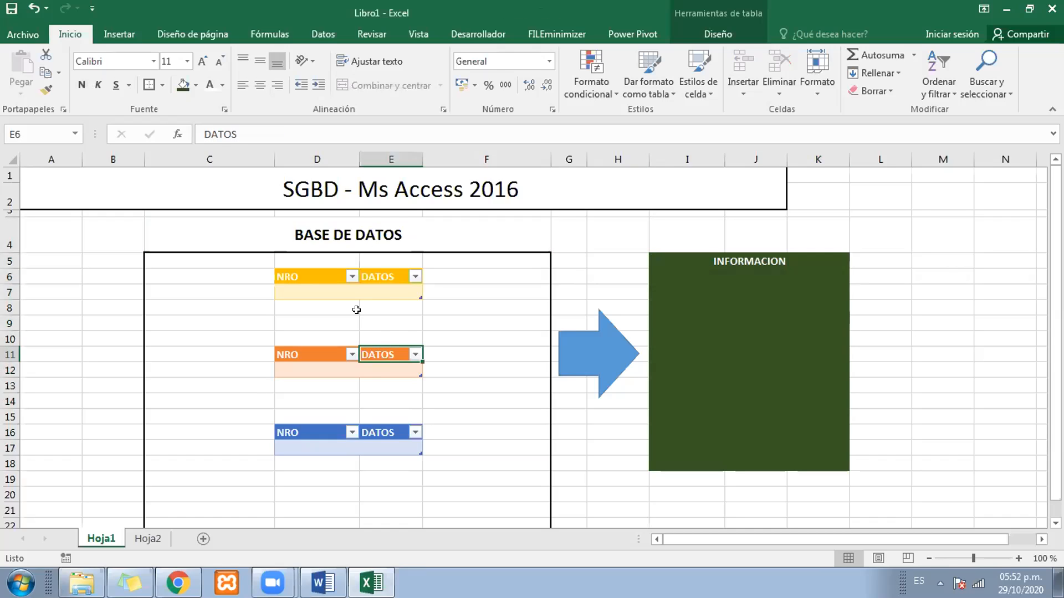
- Merge the whole green block I5:K18 into one cell and centre the INFORMACION heading vertically in it
{"action": "left_click_drag", "start_coordinate": [679, 261], "coordinate": [794, 454]}
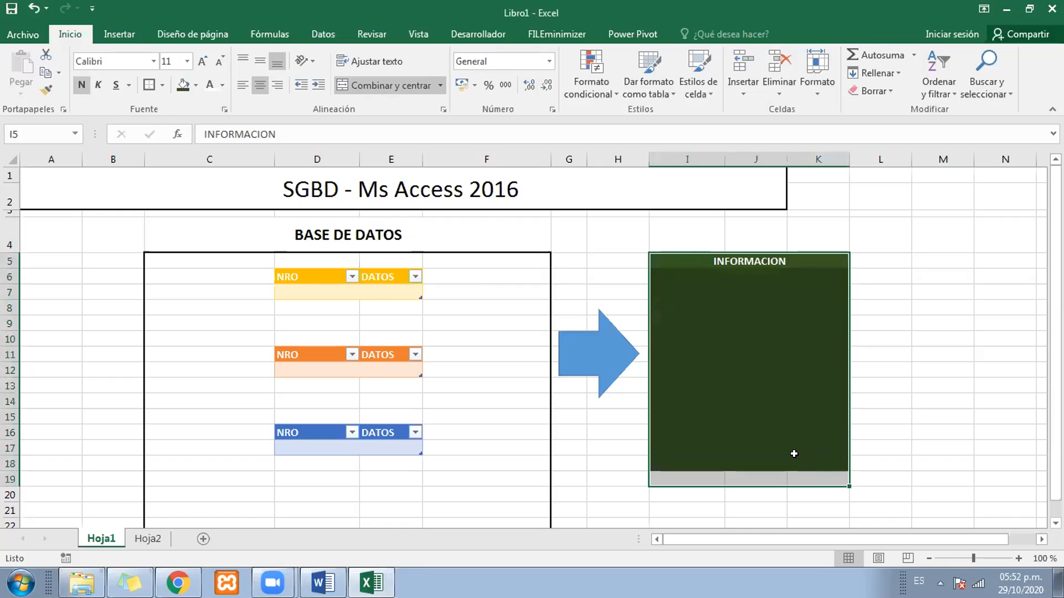
{"action": "left_click", "coordinate": [789, 365]}
{"action": "left_click_drag", "start_coordinate": [779, 264], "coordinate": [807, 458]}
{"action": "left_click", "coordinate": [374, 92]}
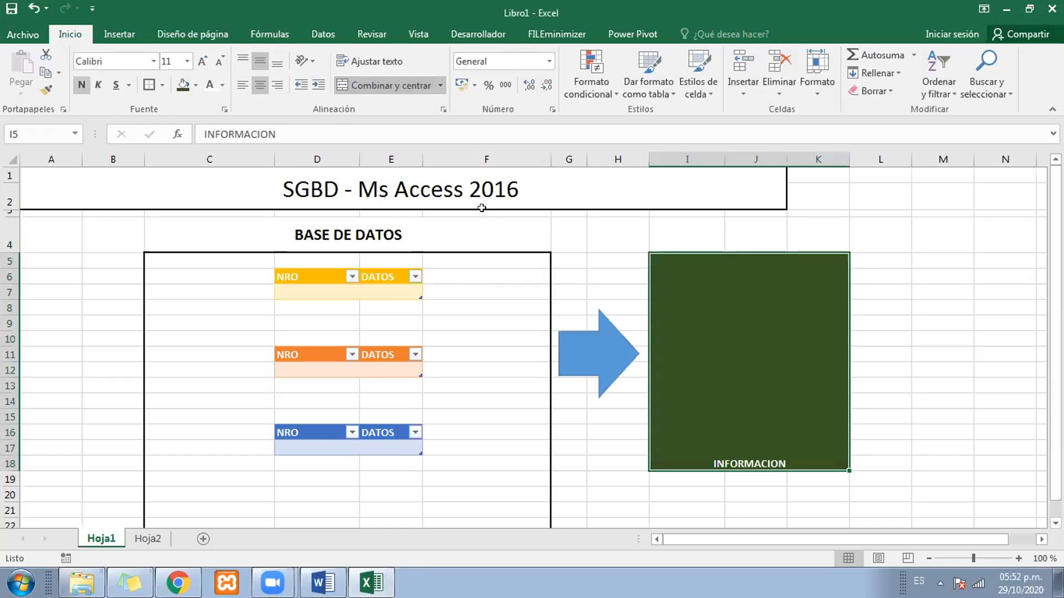
{"action": "left_click", "coordinate": [907, 273]}
{"action": "left_click", "coordinate": [728, 271]}
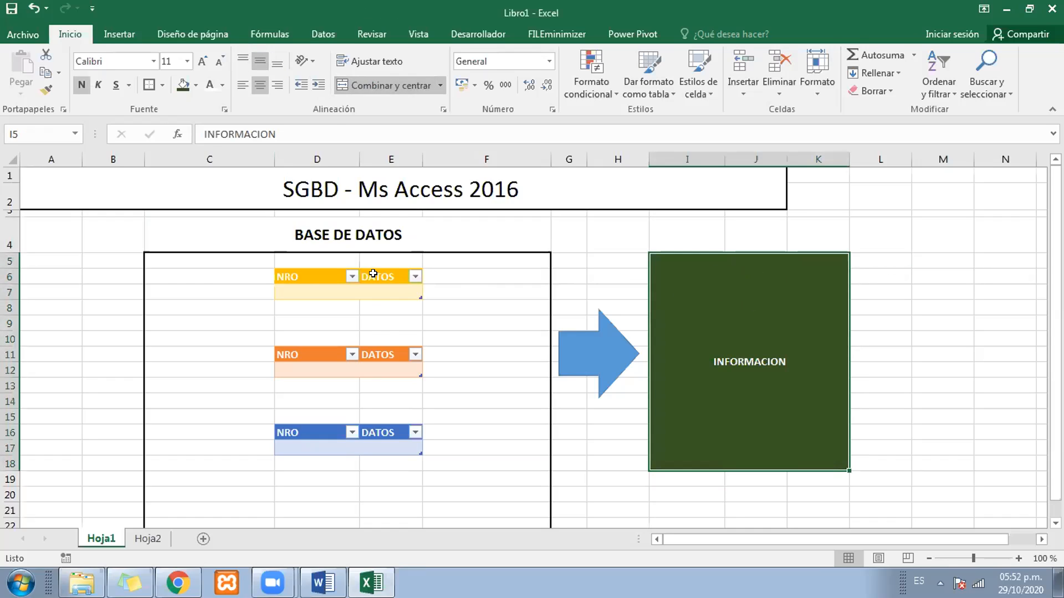
- Examine the NRO and DATOS columns of the three tables inside the BASE DE DATOS box
{"action": "left_click", "coordinate": [373, 273]}
{"action": "left_click", "coordinate": [391, 354]}
{"action": "left_click", "coordinate": [391, 433]}
{"action": "left_click", "coordinate": [317, 432]}
{"action": "left_click", "coordinate": [329, 370]}
{"action": "left_click", "coordinate": [327, 292]}
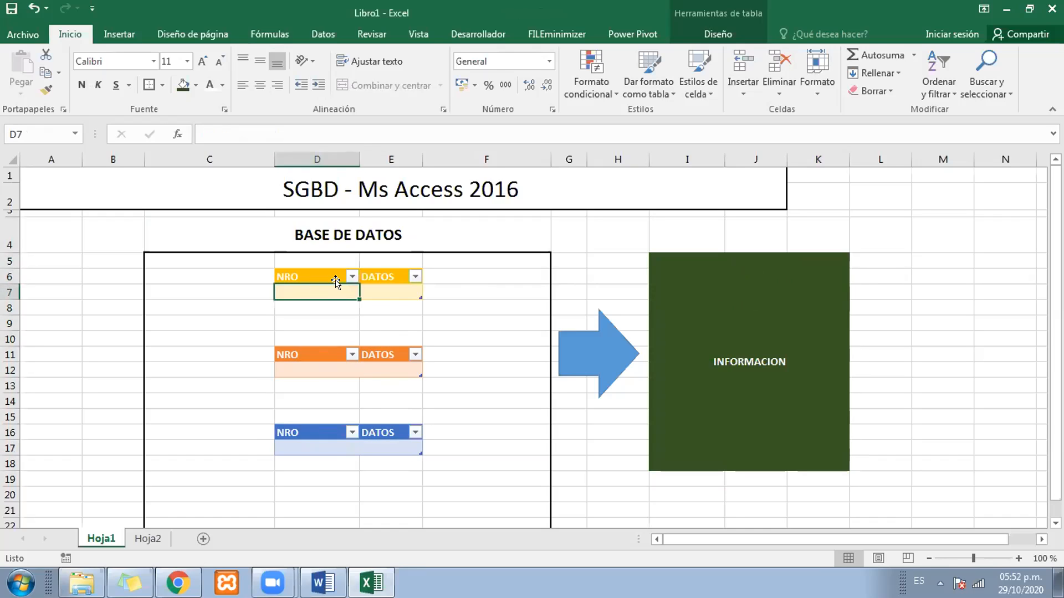
{"action": "left_click", "coordinate": [386, 279]}
{"action": "left_click", "coordinate": [390, 292]}
{"action": "left_click", "coordinate": [322, 272]}
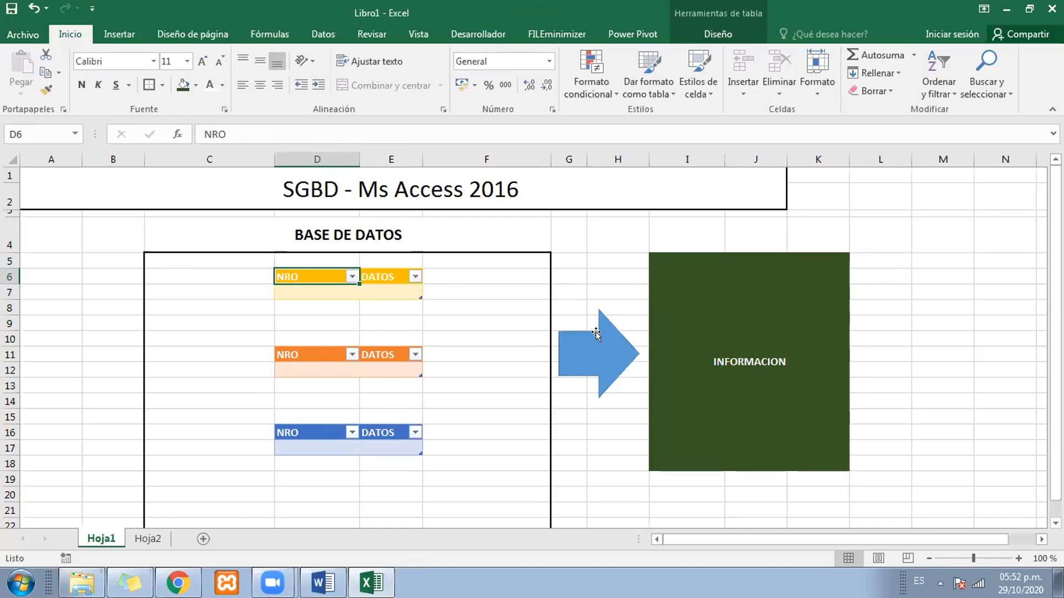
{"action": "left_click", "coordinate": [610, 415]}
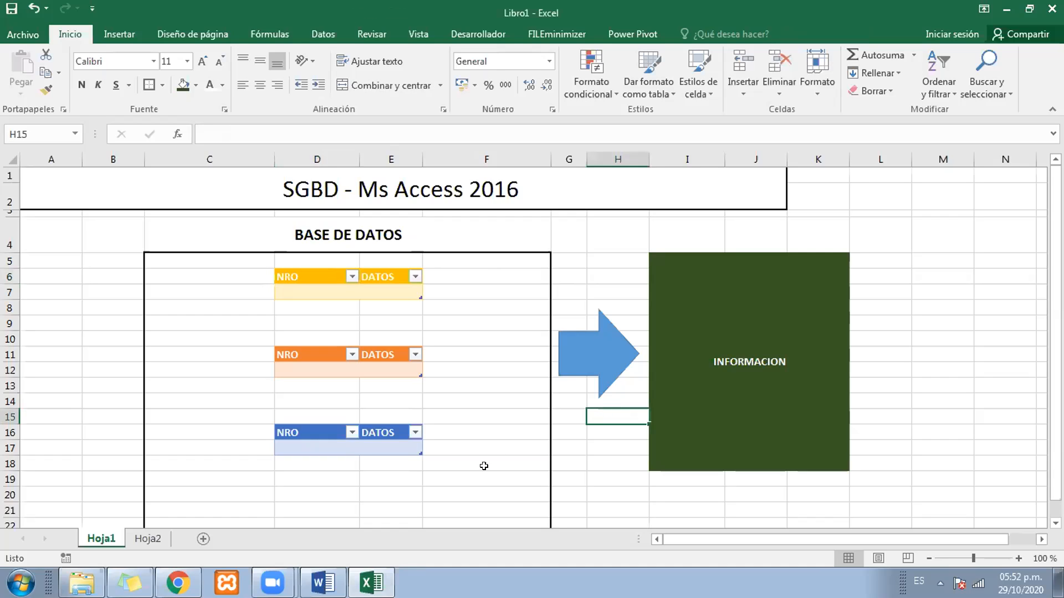
- Launch Access 2016 from the installed programs
{"action": "left_click", "coordinate": [21, 583]}
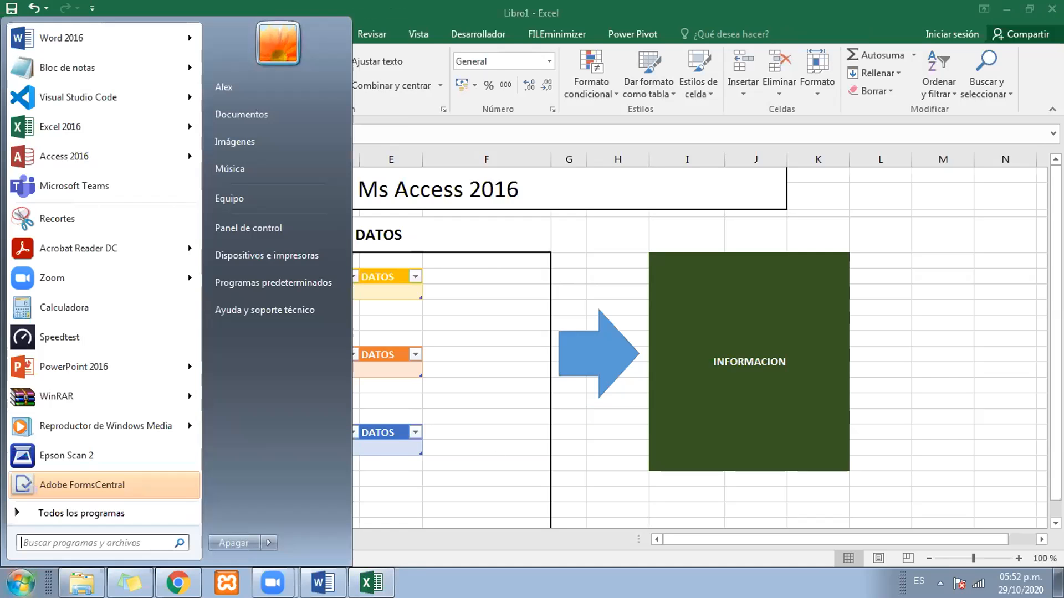
{"action": "left_click", "coordinate": [21, 583]}
{"action": "left_click", "coordinate": [20, 583]}
{"action": "mouse_move", "coordinate": [93, 161]}
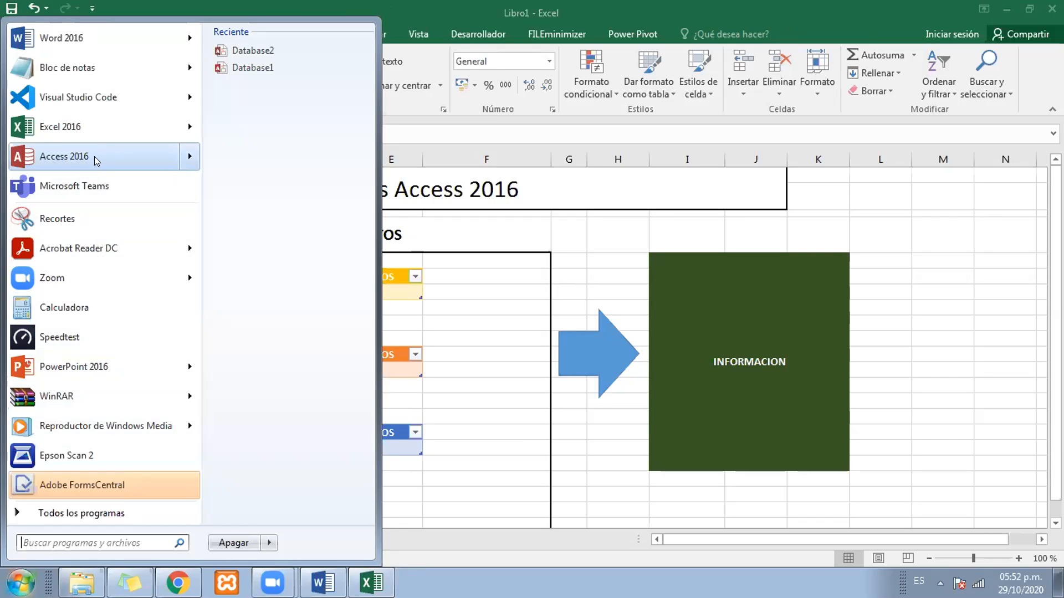
{"action": "left_click", "coordinate": [95, 156]}
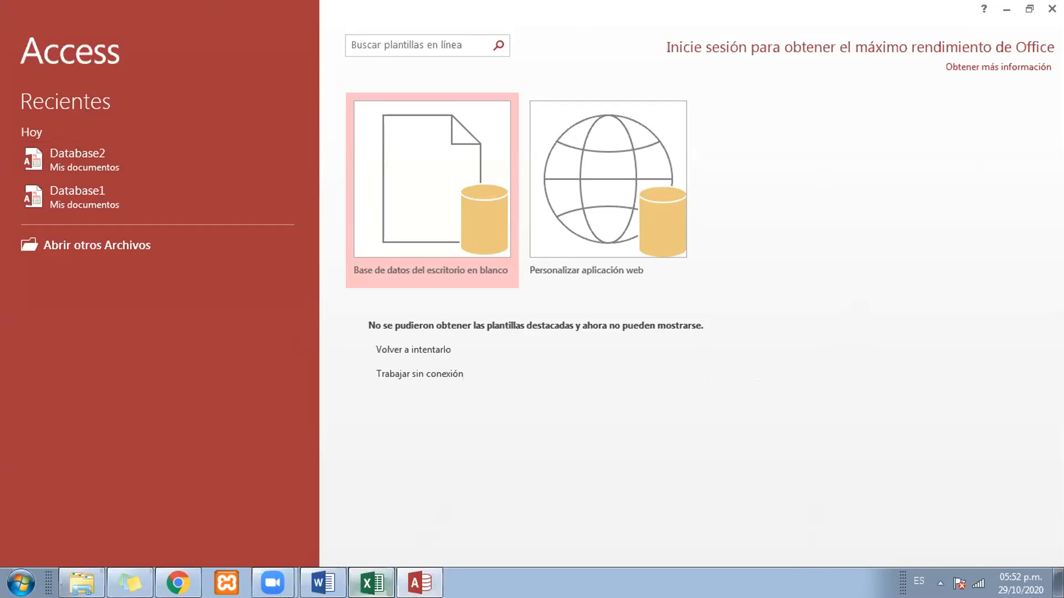
- Switch back to the Excel diagram, select the BASE DE DATOS heading and minimise the workbook window
{"action": "left_click", "coordinate": [371, 581]}
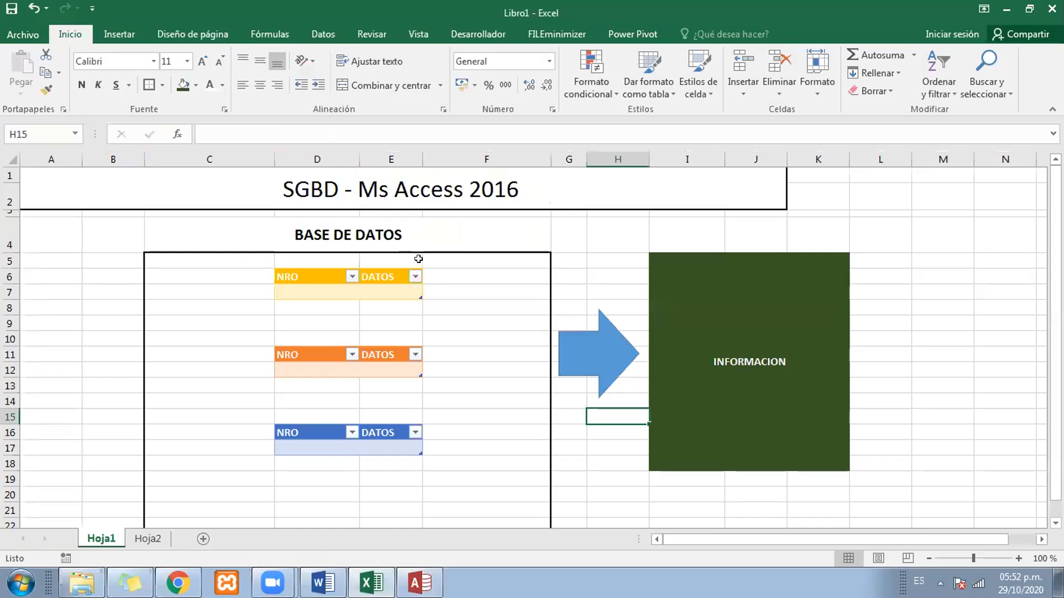
{"action": "left_click", "coordinate": [419, 235]}
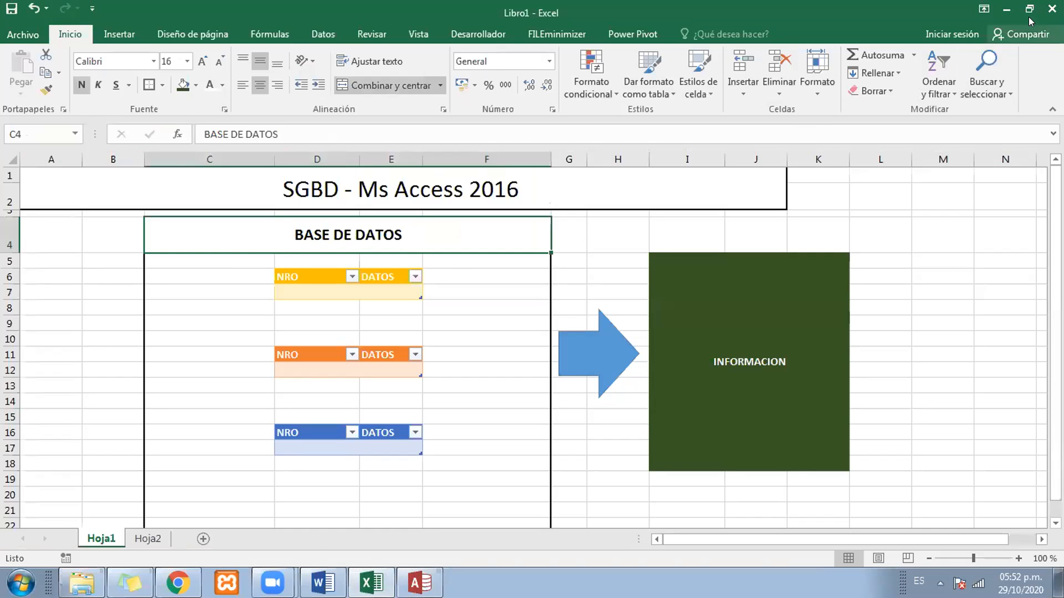
{"action": "left_click", "coordinate": [1006, 9]}
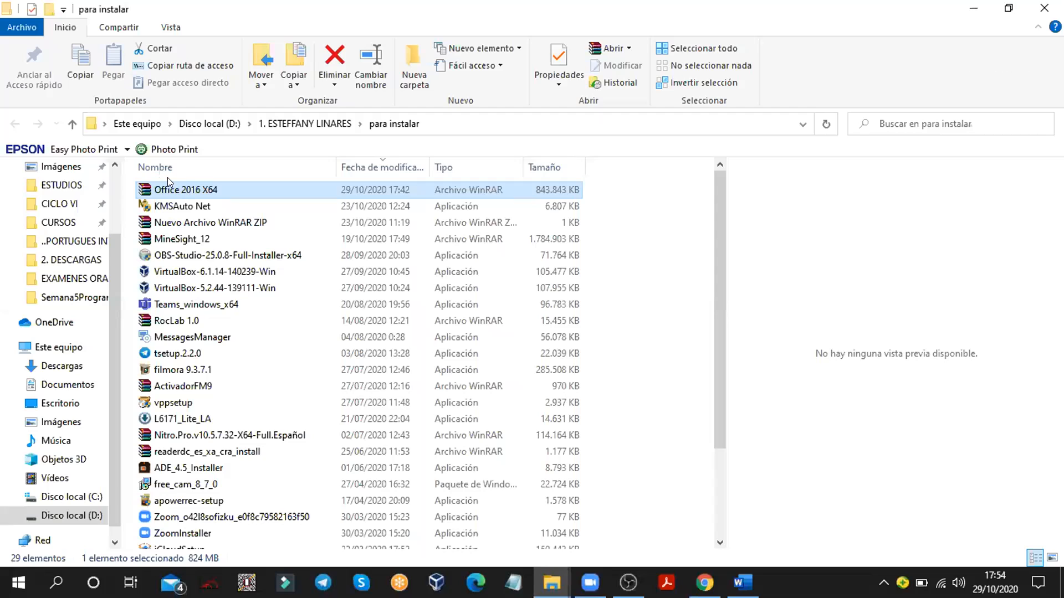
- Extract the Office 2016 X64 archive directly into the para instalar folder
{"action": "right_click", "coordinate": [203, 190]}
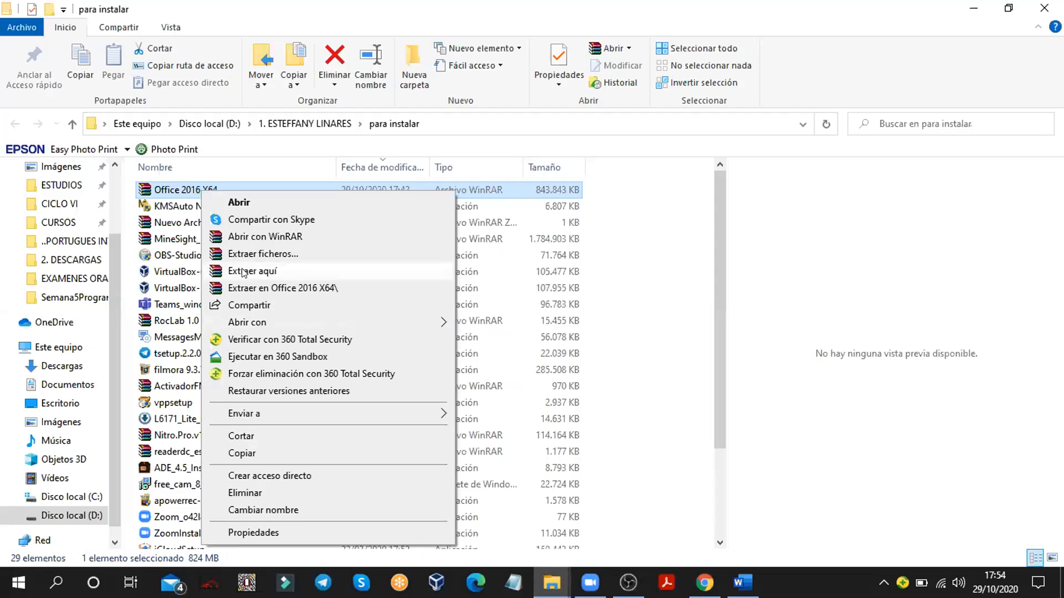
{"action": "left_click", "coordinate": [245, 271]}
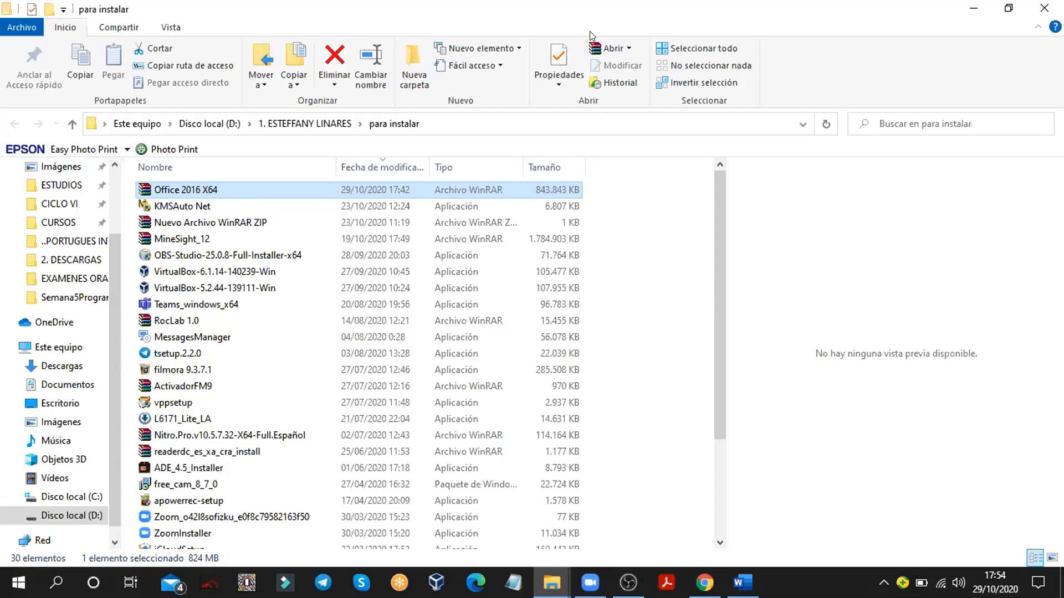
{"action": "key", "text": "super"}
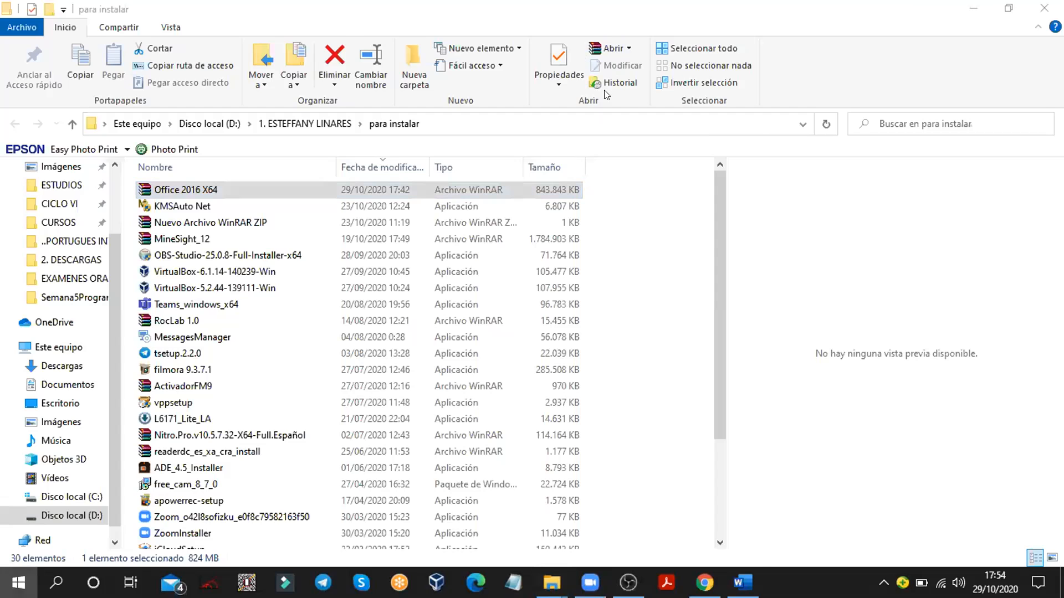
{"action": "left_click", "coordinate": [985, 15]}
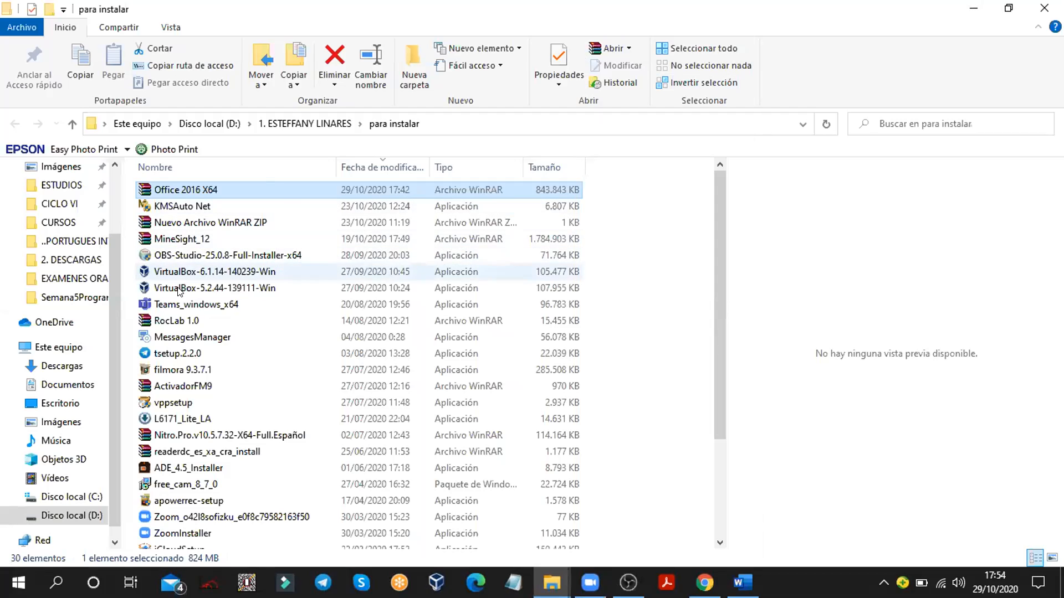
- Search the computer for "ACCE" and launch Access 2016
{"action": "key", "text": "super"}
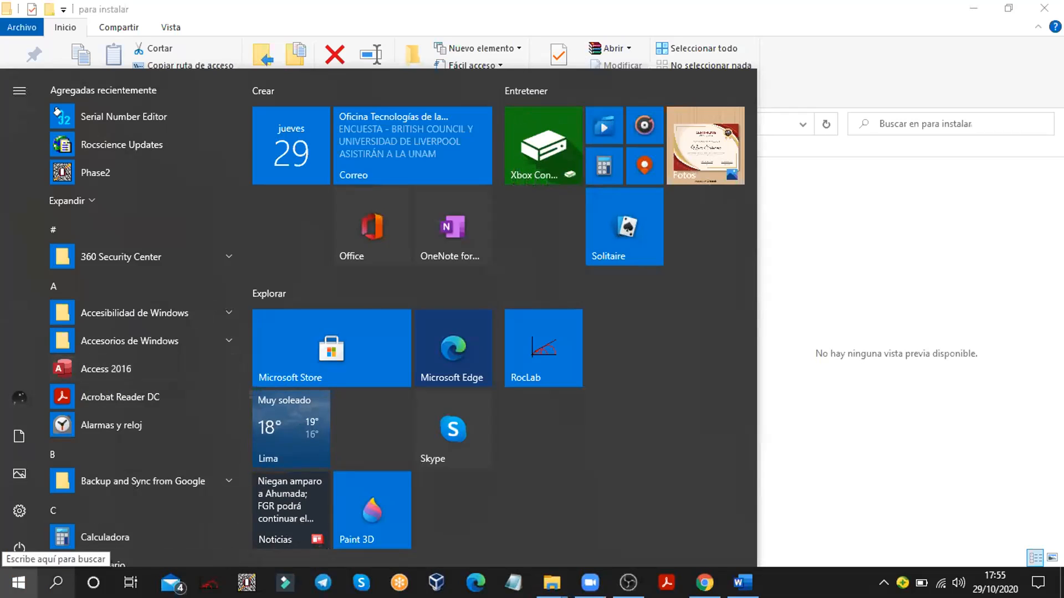
{"action": "left_click", "coordinate": [56, 582]}
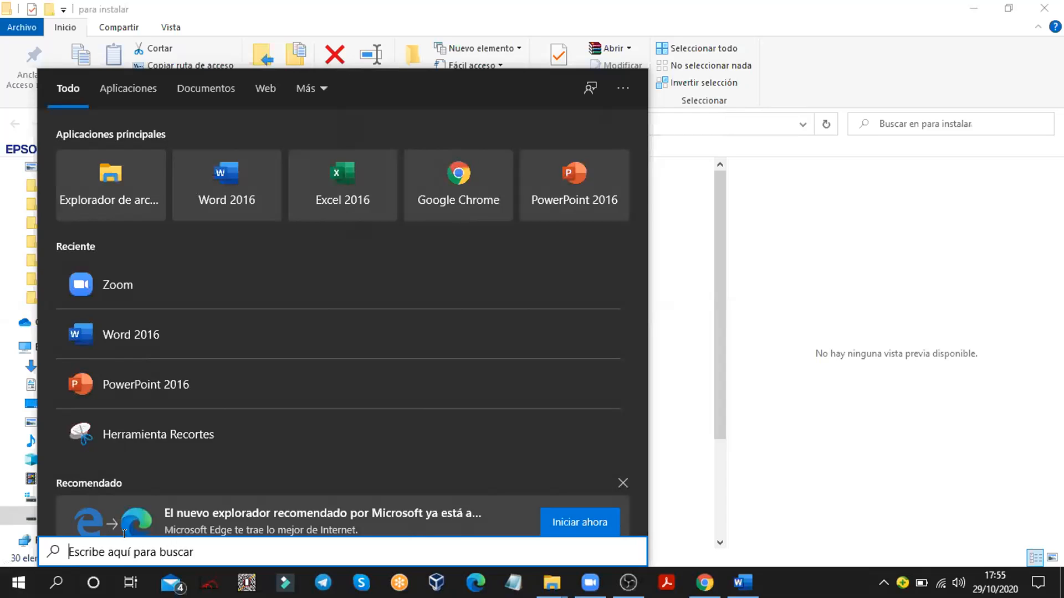
{"action": "type", "text": "AC"}
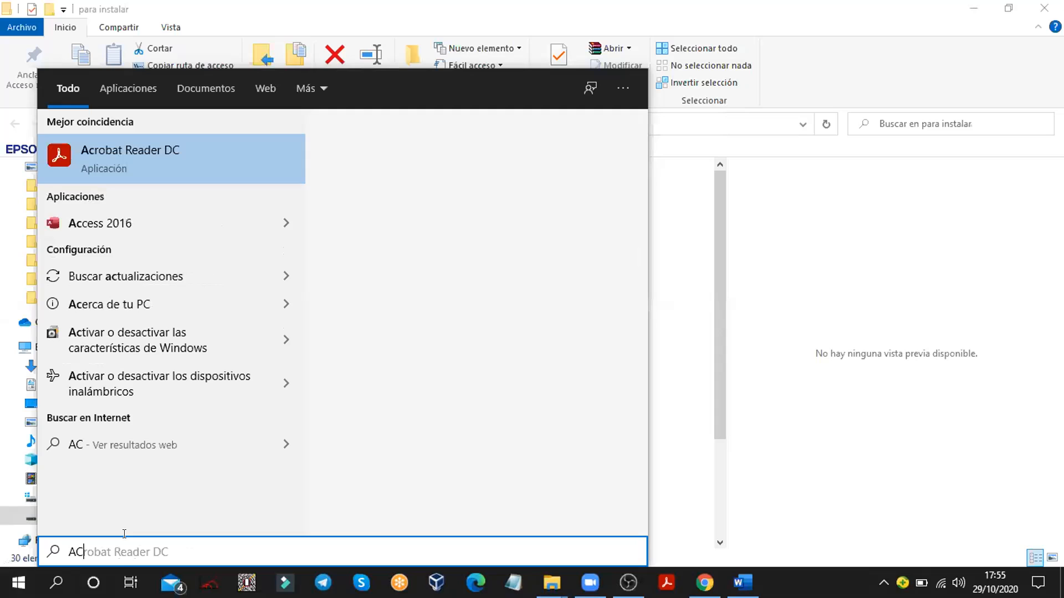
{"action": "type", "text": "C"}
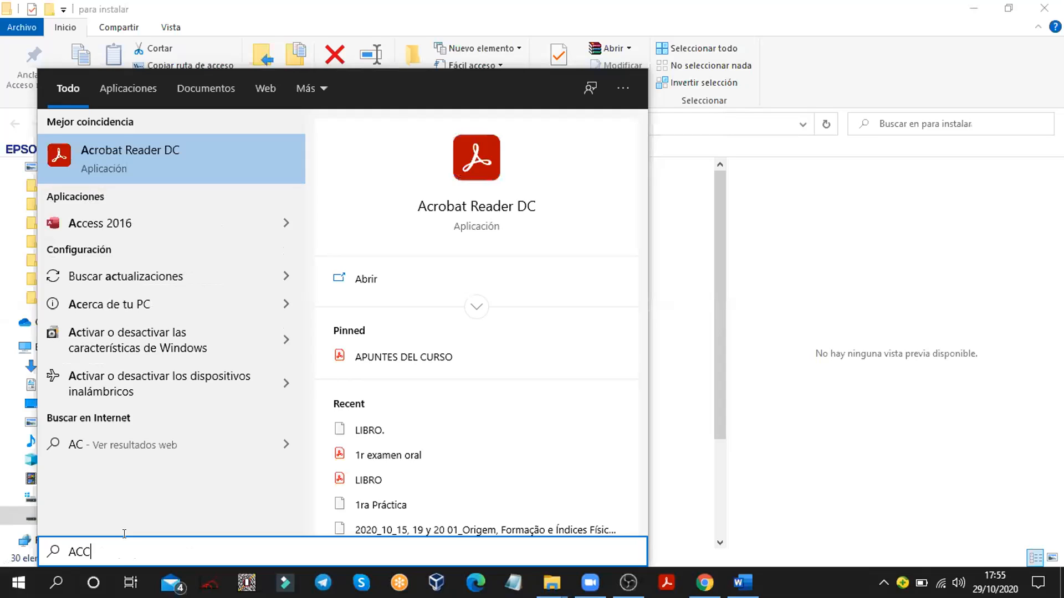
{"action": "type", "text": "E"}
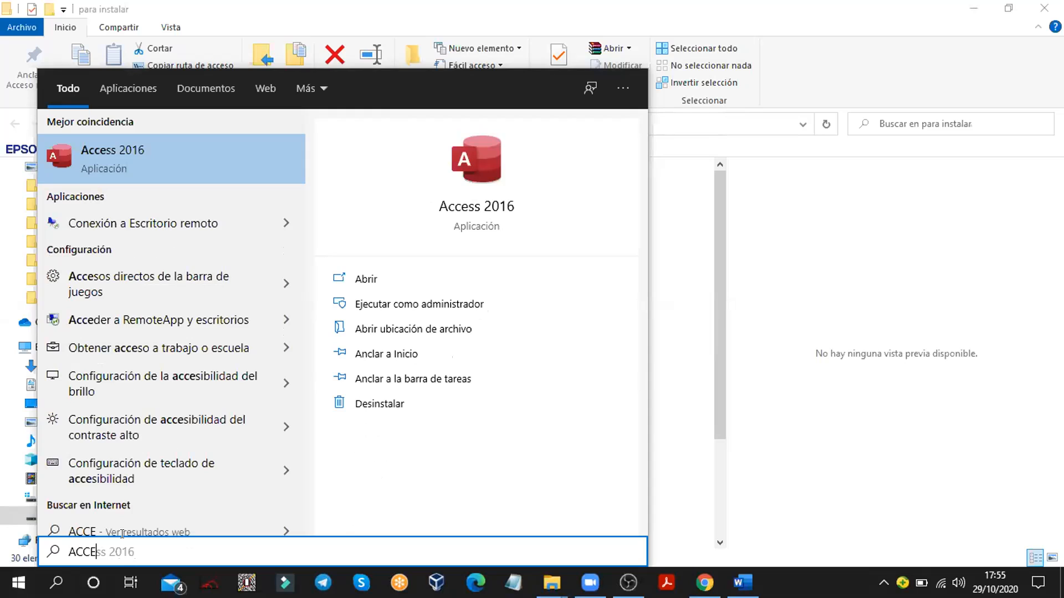
{"action": "left_click", "coordinate": [113, 159]}
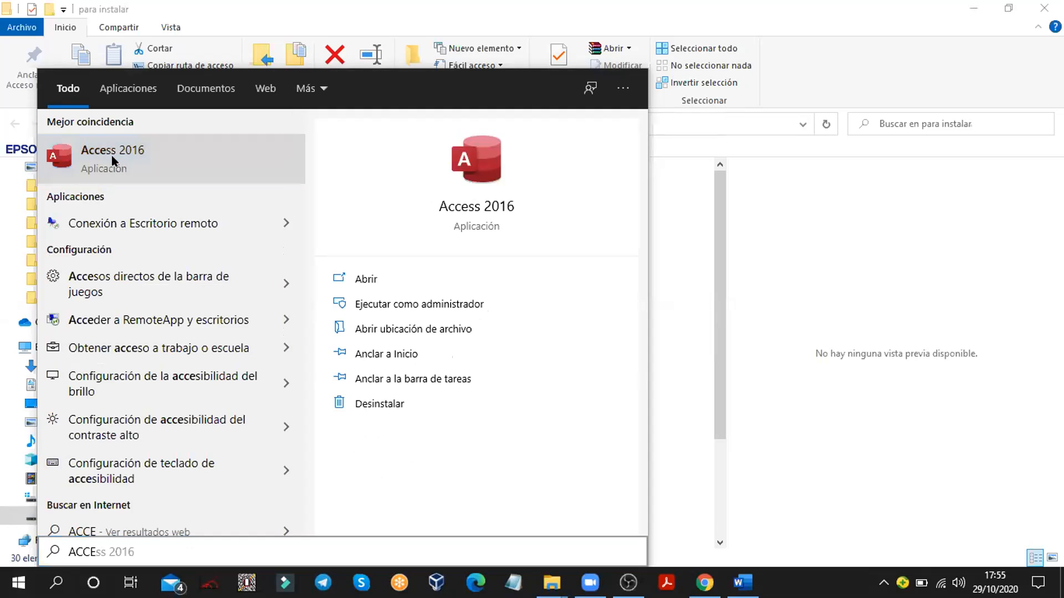
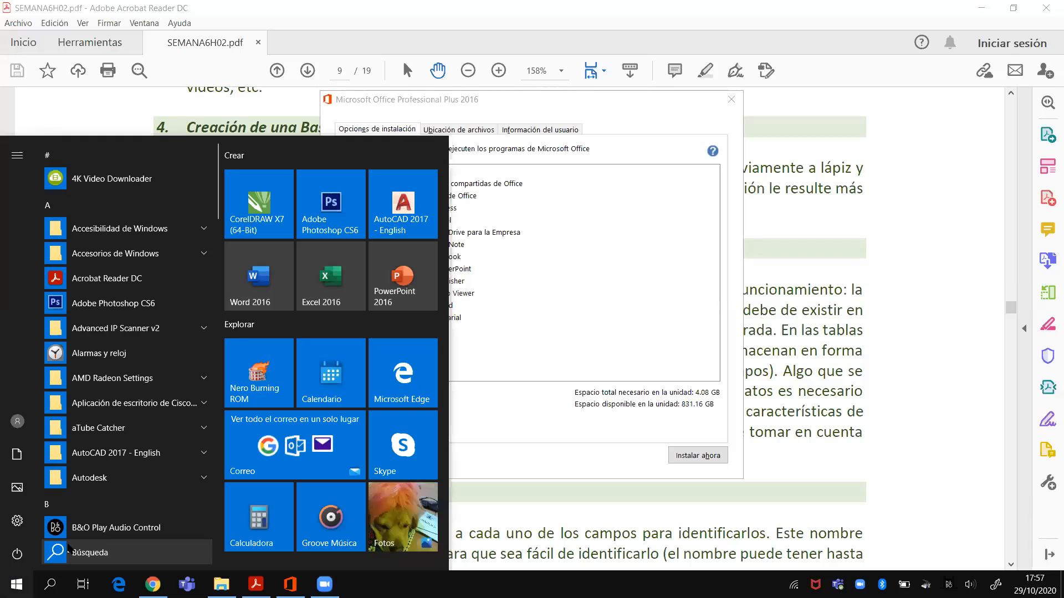
- Search the computer for "acce" to check for an Access installation, then dismiss the search
{"action": "type", "text": "acce"}
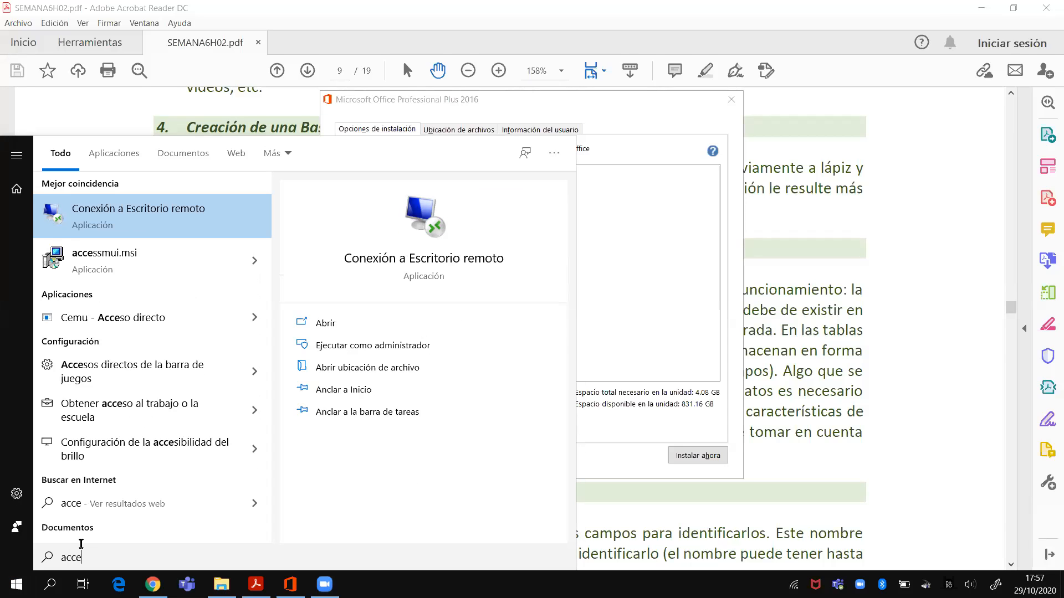
{"action": "key", "text": "Escape"}
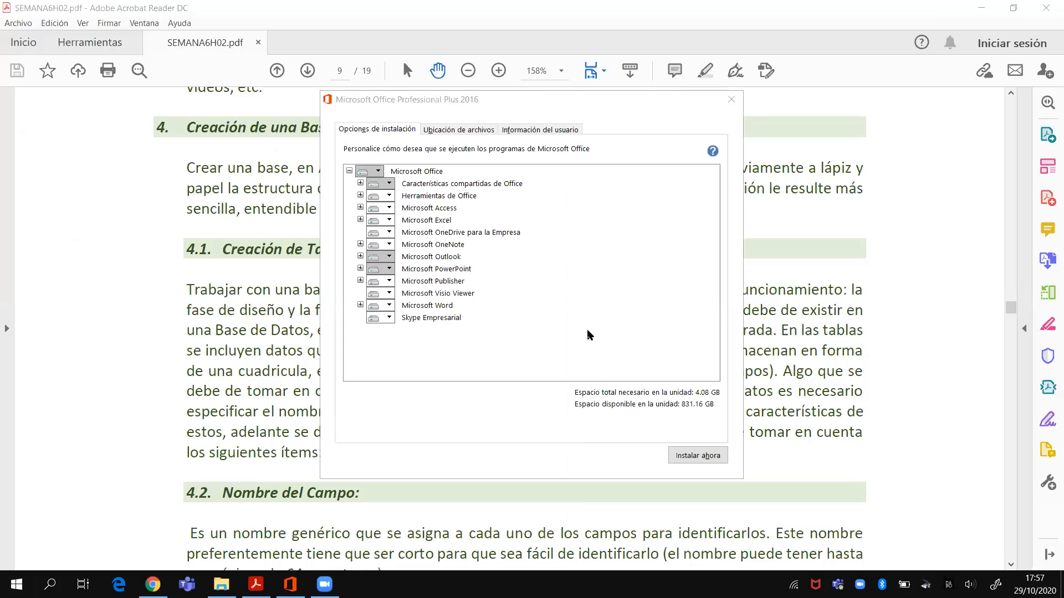
{"action": "left_click", "coordinate": [15, 585]}
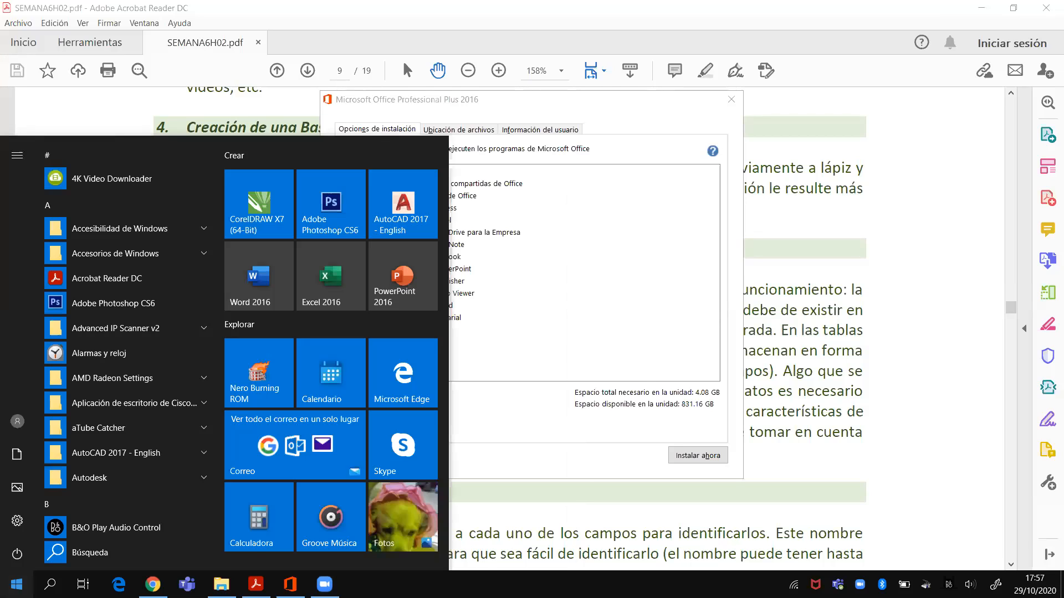
{"action": "left_click", "coordinate": [16, 584]}
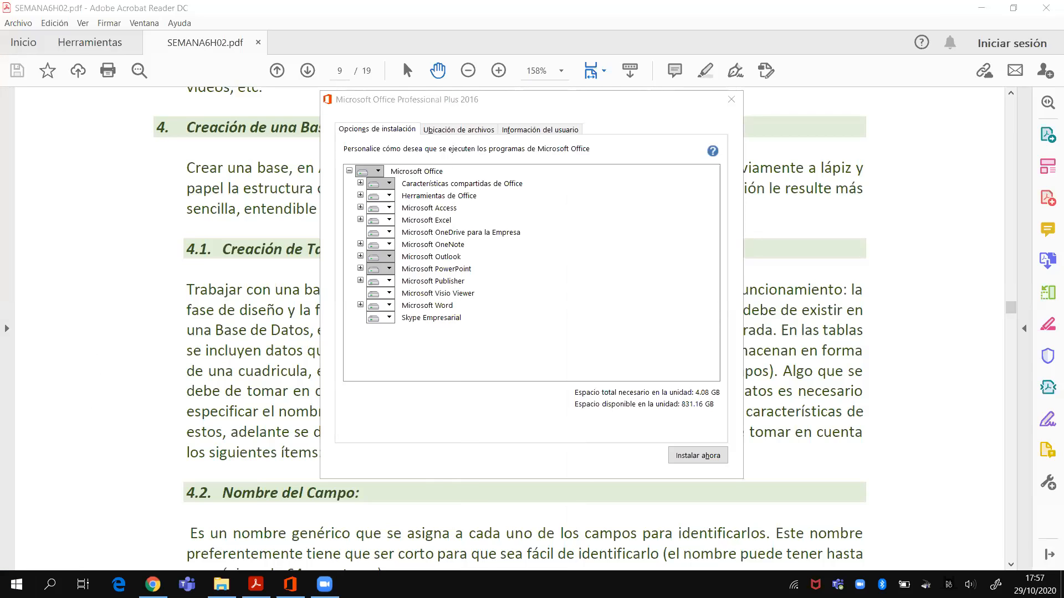
{"action": "left_click", "coordinate": [15, 584]}
{"action": "left_click", "coordinate": [15, 585]}
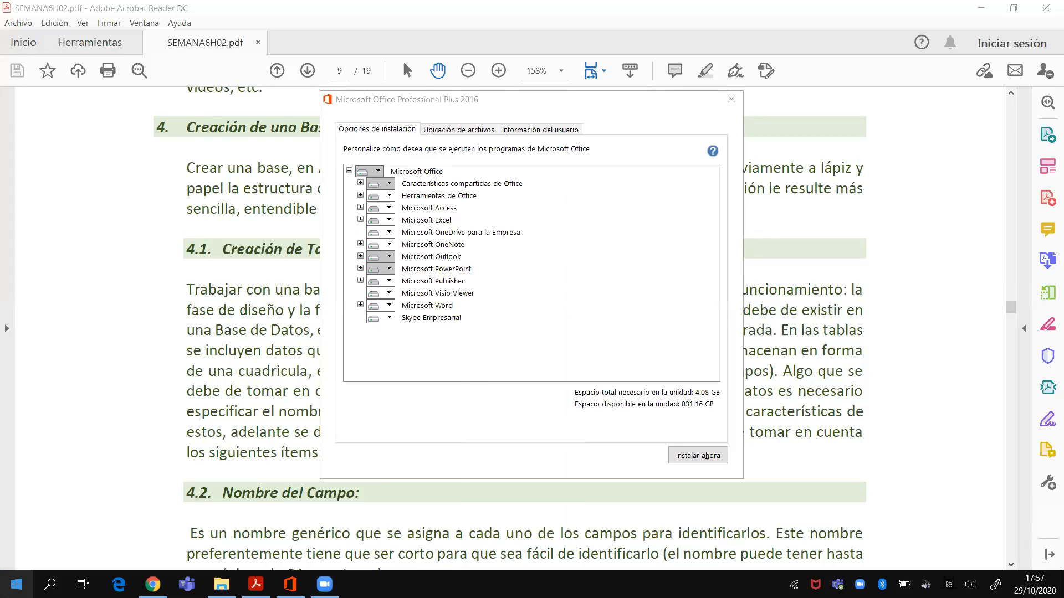
- Look through the alphabetical list of installed programs for Access 2016
{"action": "left_click", "coordinate": [15, 584]}
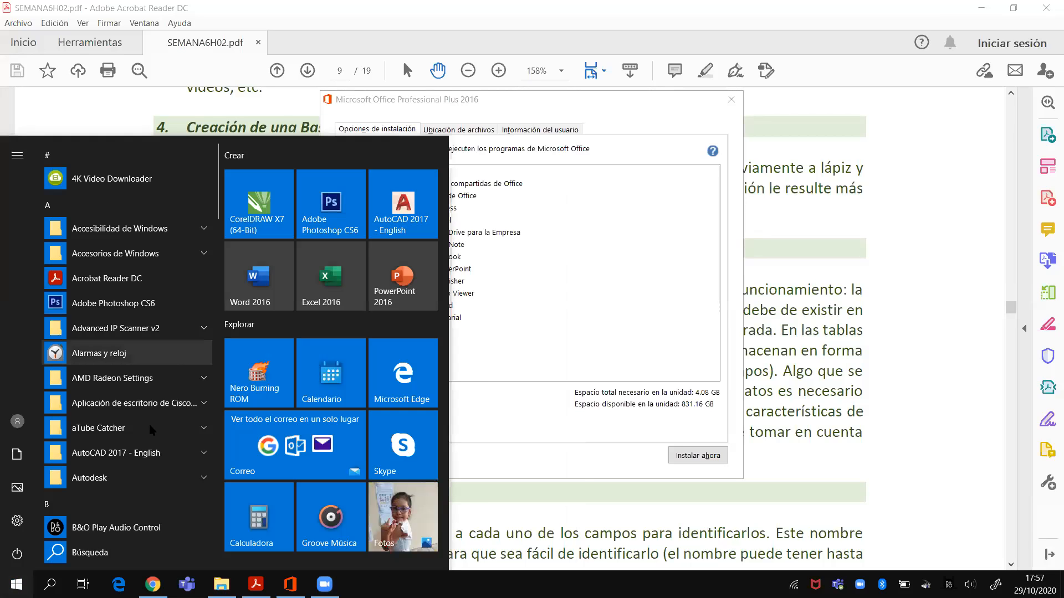
{"action": "scroll", "coordinate": [159, 357], "scroll_direction": "down", "scroll_amount": 3}
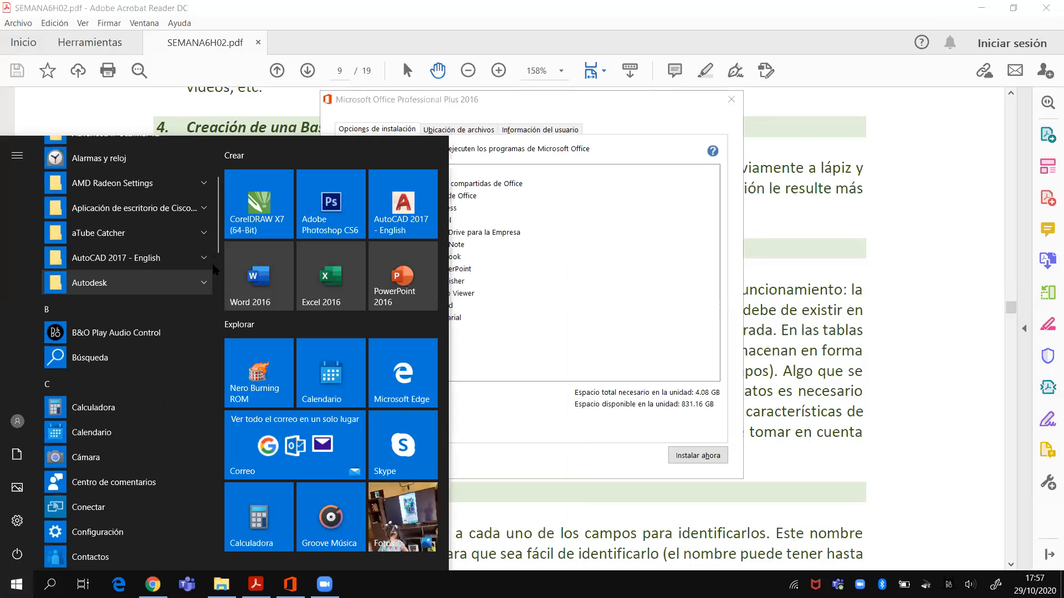
{"action": "scroll", "coordinate": [161, 388], "scroll_direction": "down", "scroll_amount": 6}
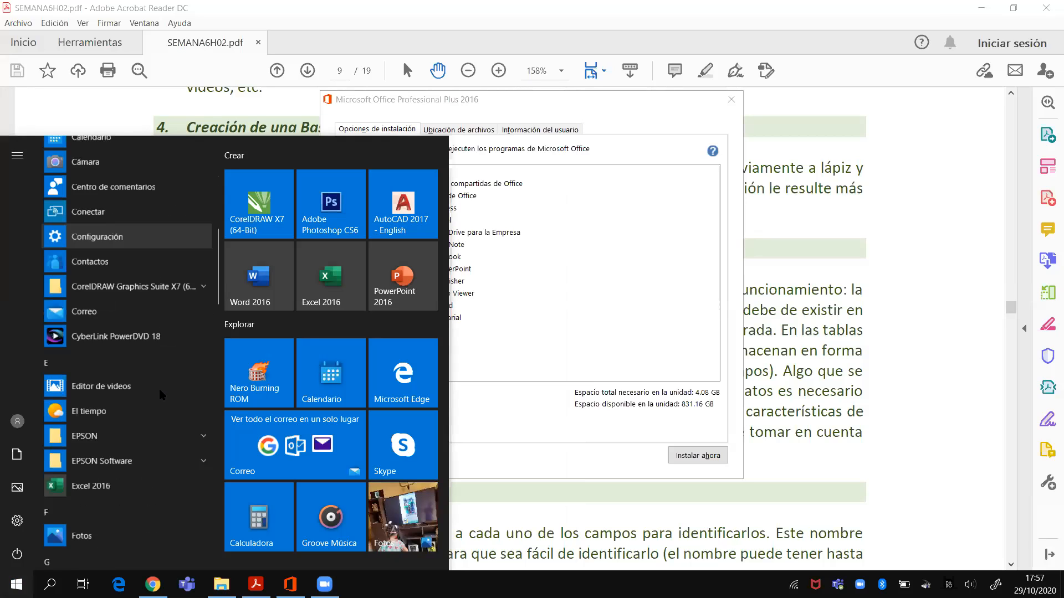
{"action": "scroll", "coordinate": [161, 394], "scroll_direction": "down", "scroll_amount": 8}
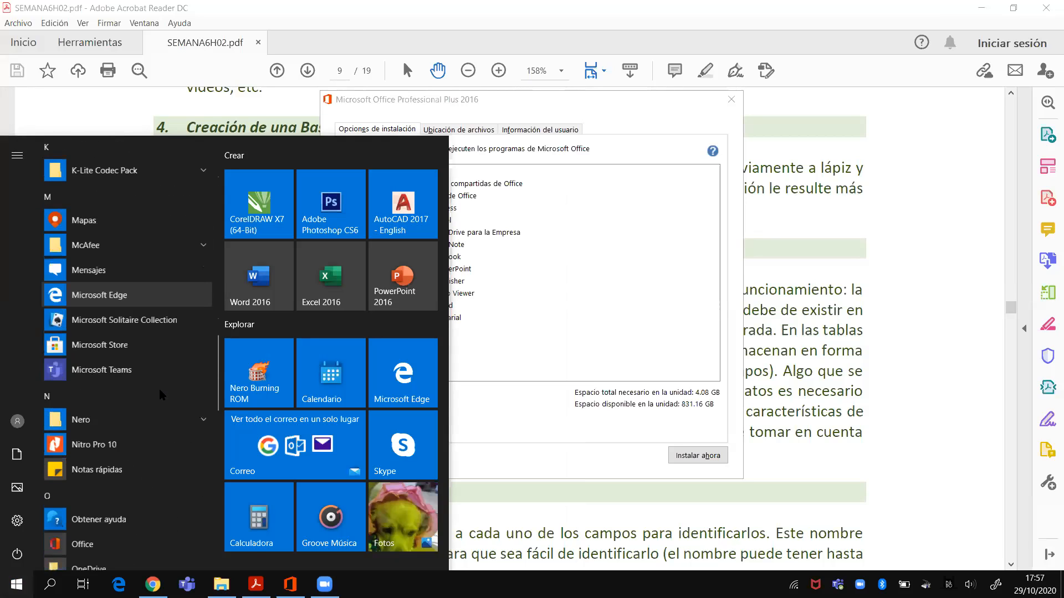
{"action": "scroll", "coordinate": [160, 394], "scroll_direction": "down", "scroll_amount": 5}
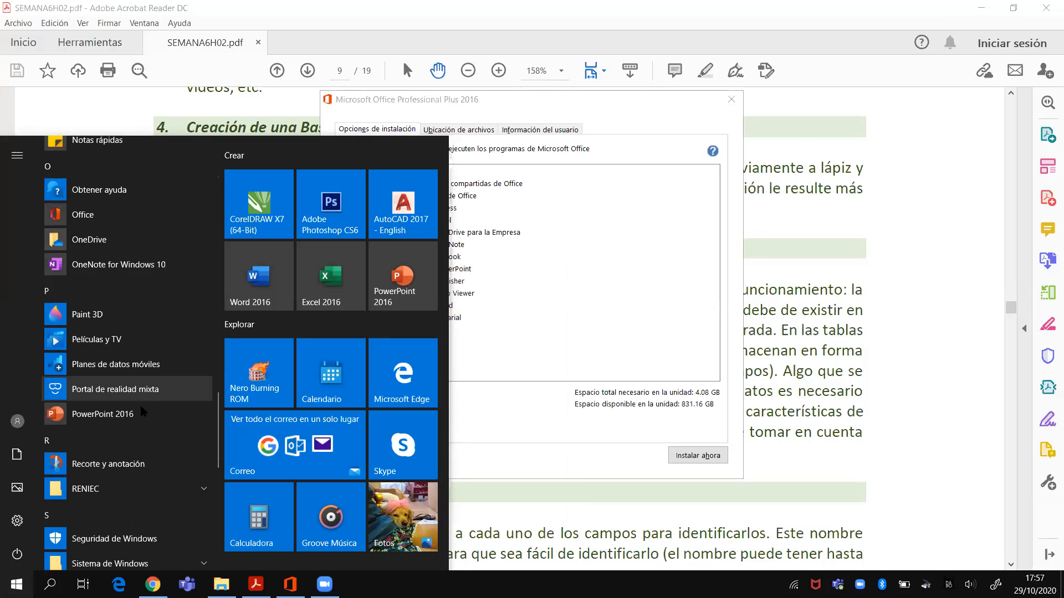
{"action": "scroll", "coordinate": [141, 413], "scroll_direction": "down", "scroll_amount": 1}
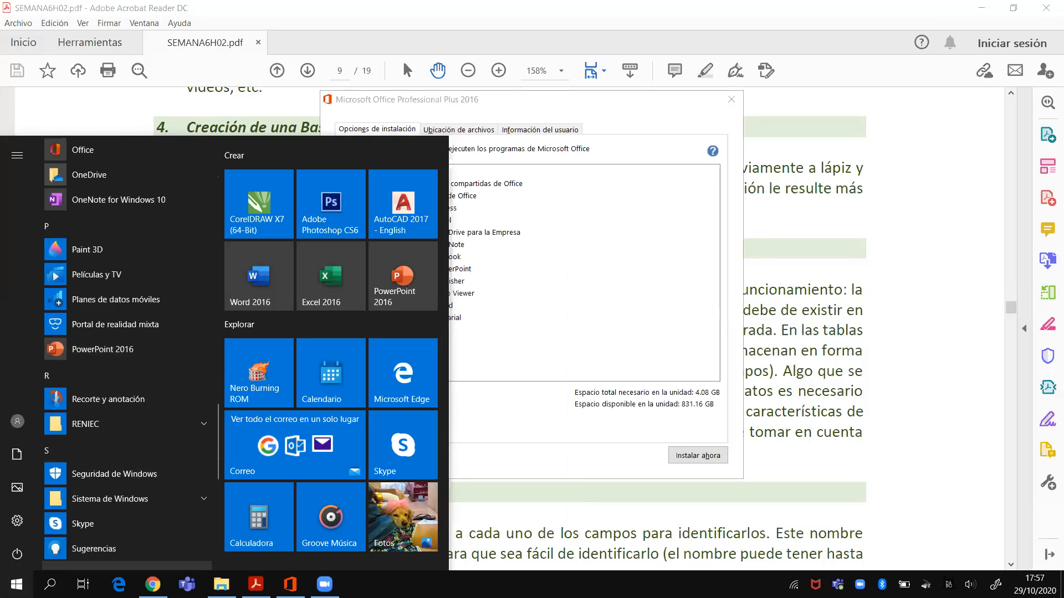
- Repeat the computer search with "ACCE" and return to the PDF document
{"action": "left_click", "coordinate": [55, 581]}
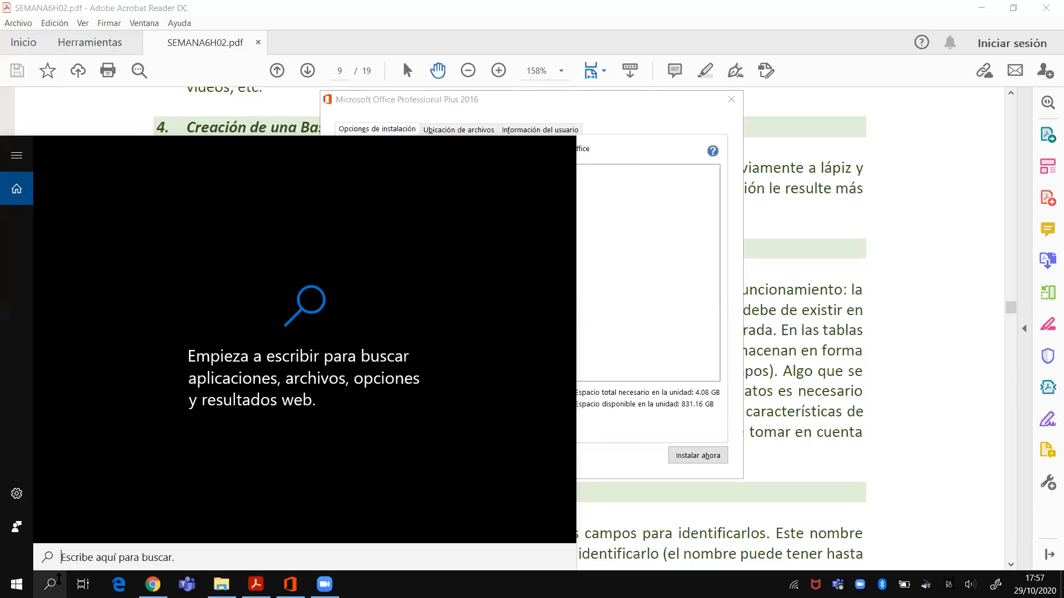
{"action": "type", "text": "ACCE"}
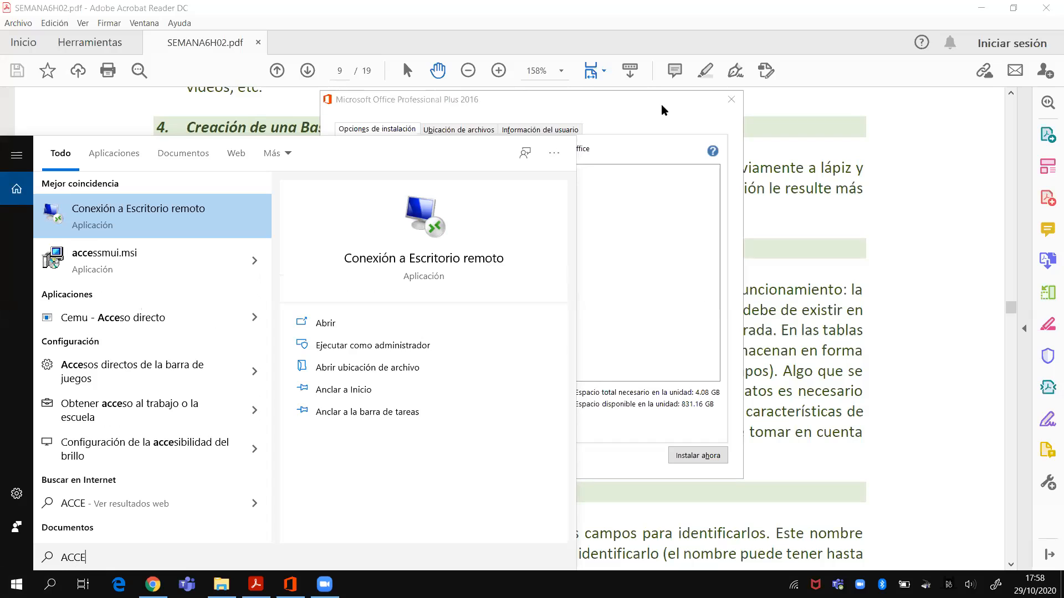
{"action": "left_click", "coordinate": [668, 357]}
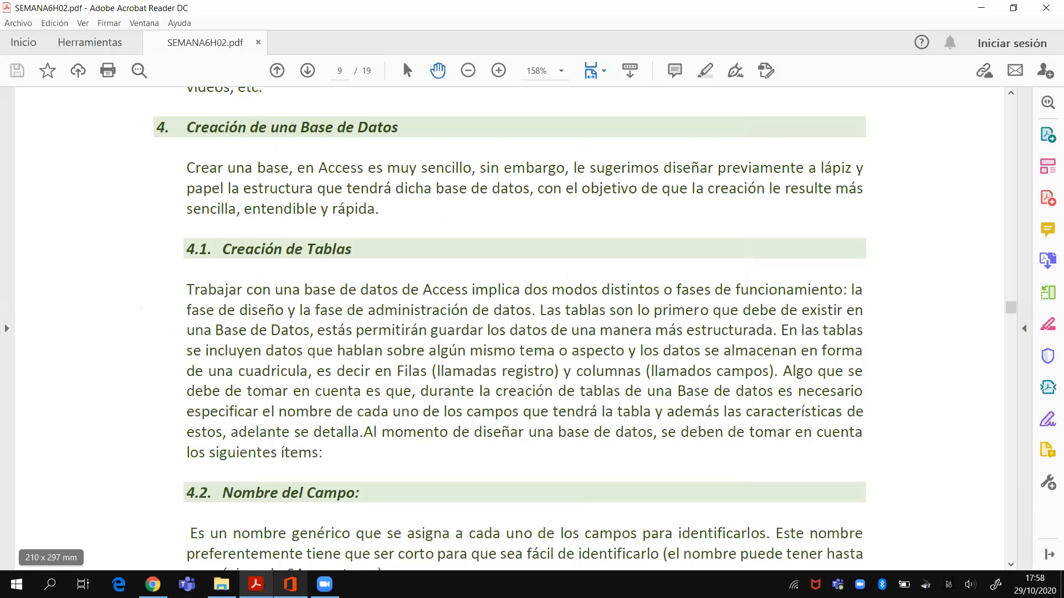
- Switch back to the Office Professional Plus 2016 installer and inspect the subcomponents of Microsoft Excel and Microsoft Outlook
{"action": "left_click", "coordinate": [289, 583]}
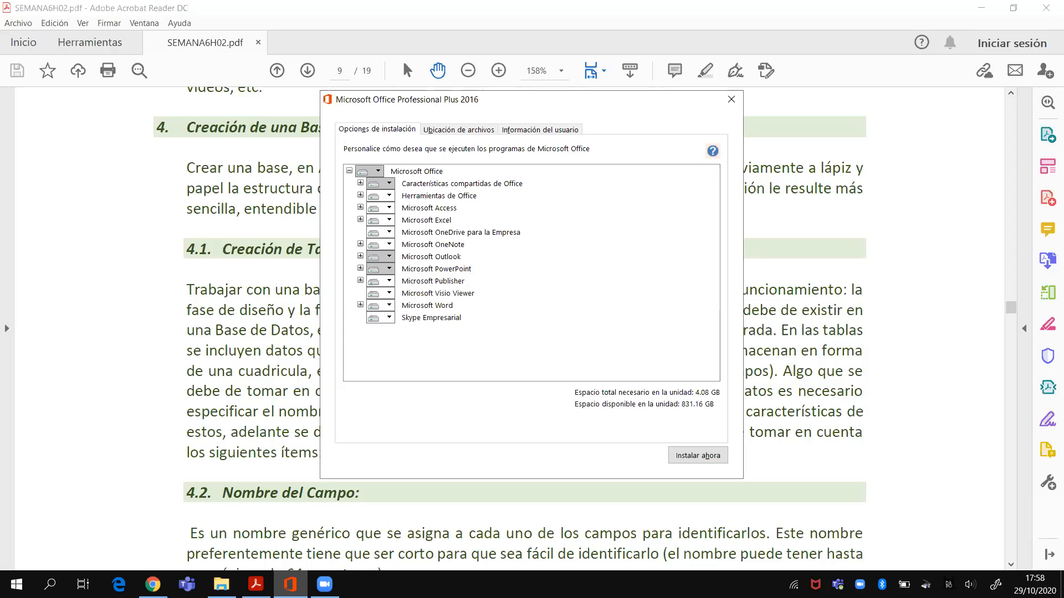
{"action": "left_click", "coordinate": [360, 220]}
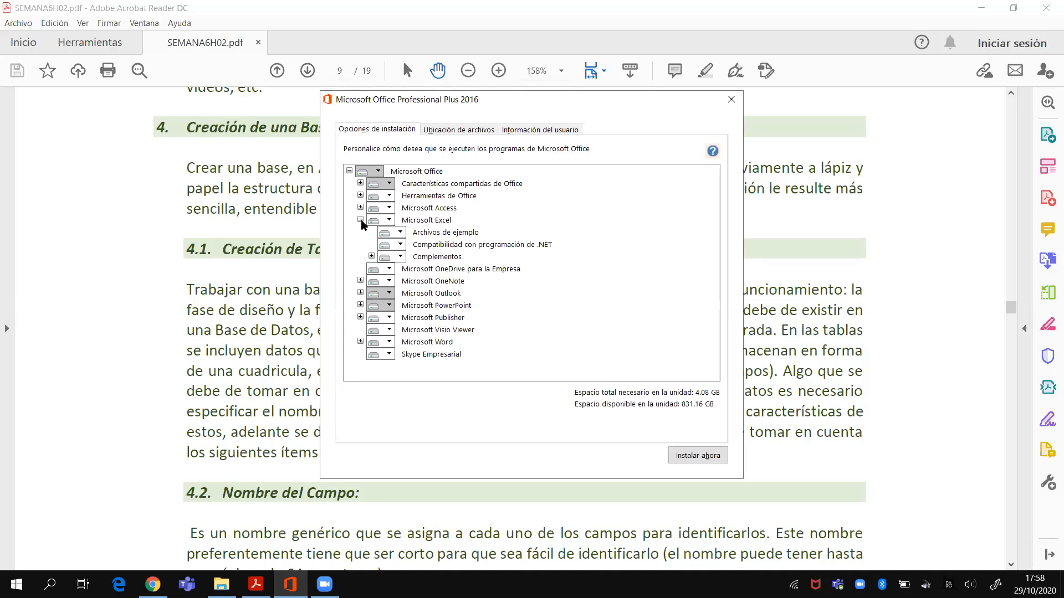
{"action": "left_click", "coordinate": [361, 292]}
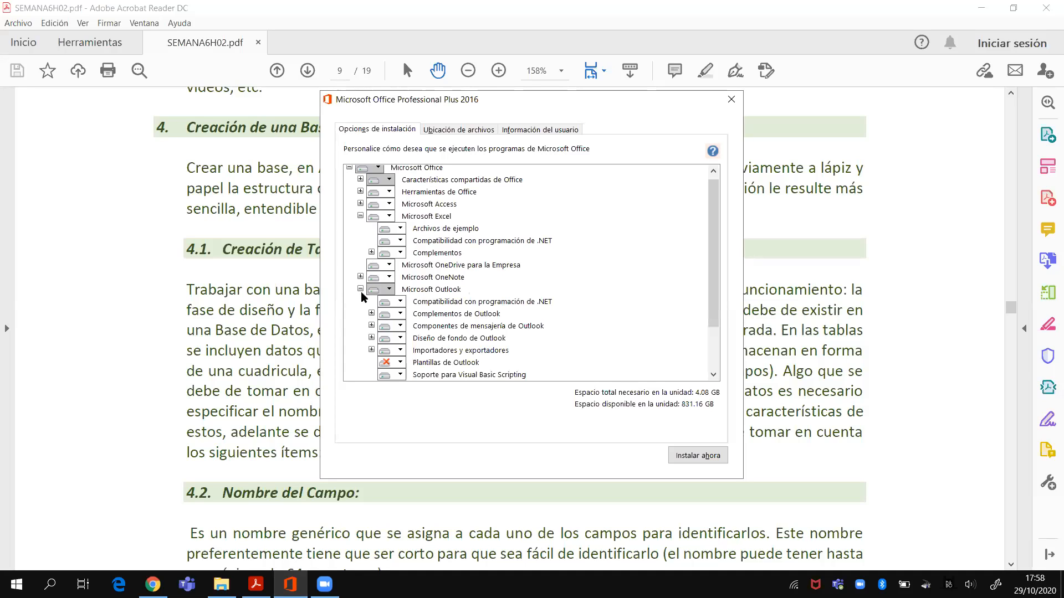
{"action": "left_click", "coordinate": [360, 289]}
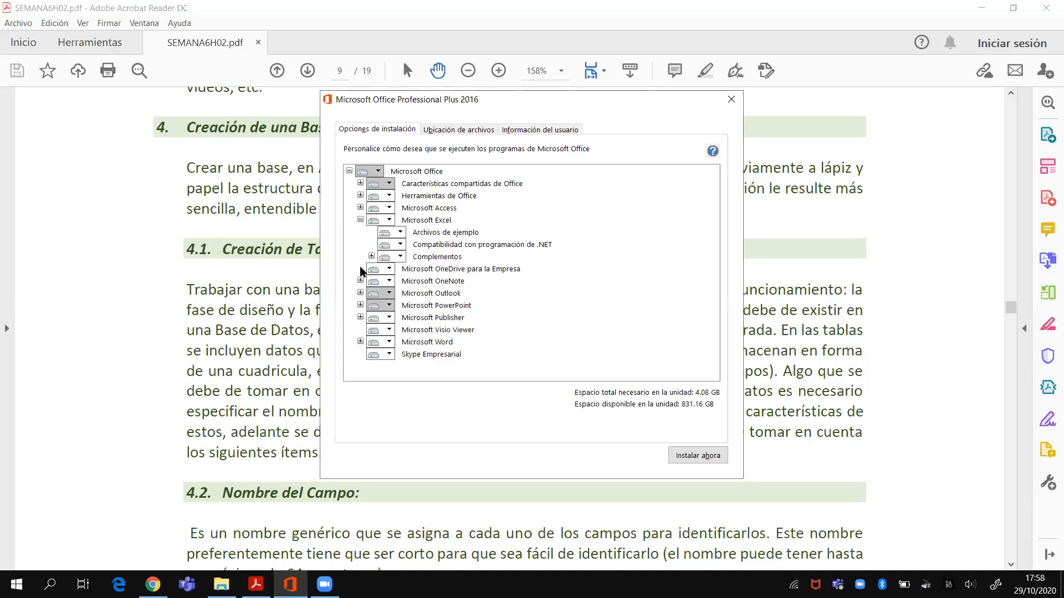
{"action": "left_click", "coordinate": [360, 219]}
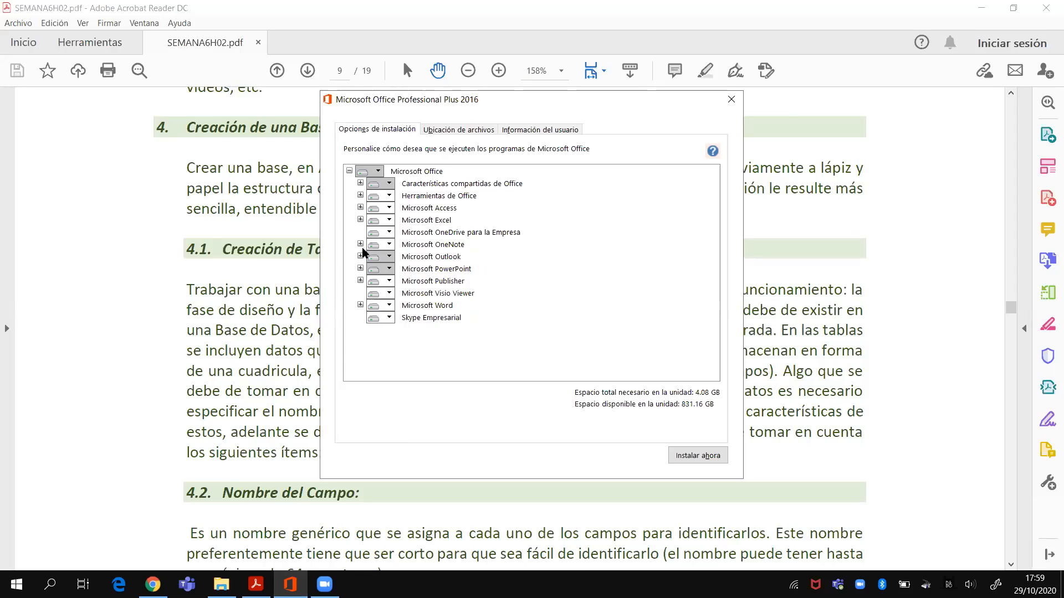
- Set Microsoft Excel, Características compartidas de Office and Herramientas de Office to No disponible
{"action": "left_click", "coordinate": [390, 221]}
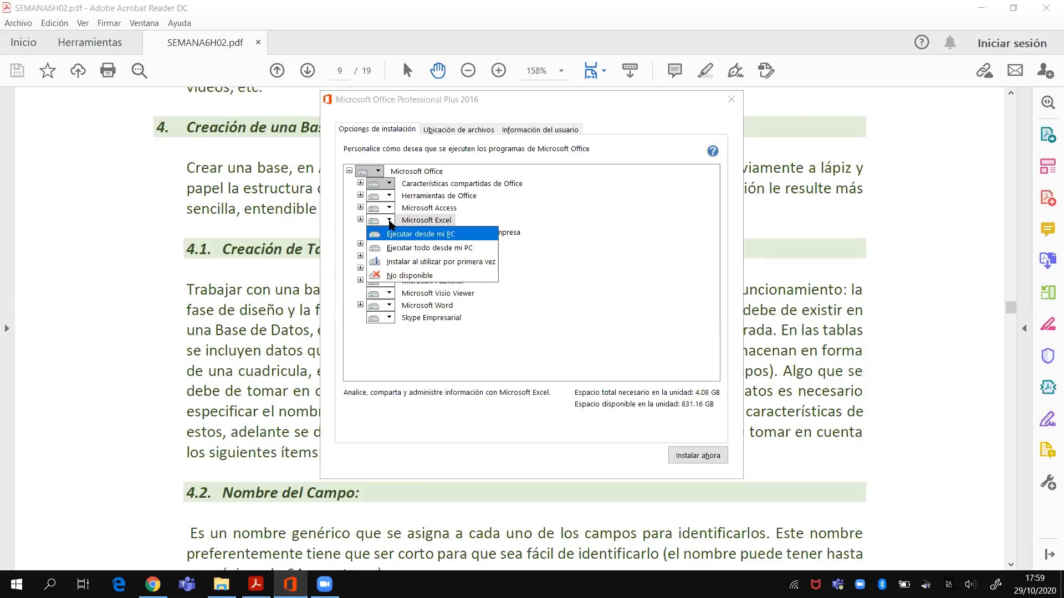
{"action": "left_click", "coordinate": [410, 276]}
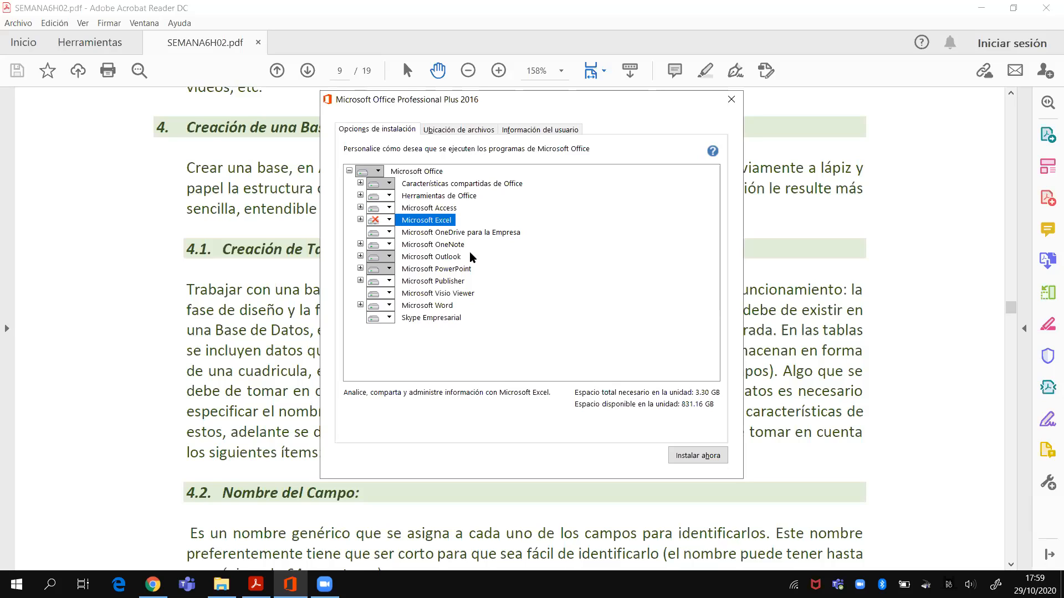
{"action": "left_click", "coordinate": [390, 183]}
{"action": "left_click", "coordinate": [390, 183]}
{"action": "left_click", "coordinate": [416, 240]}
{"action": "left_click", "coordinate": [389, 196]}
{"action": "left_click", "coordinate": [413, 251]}
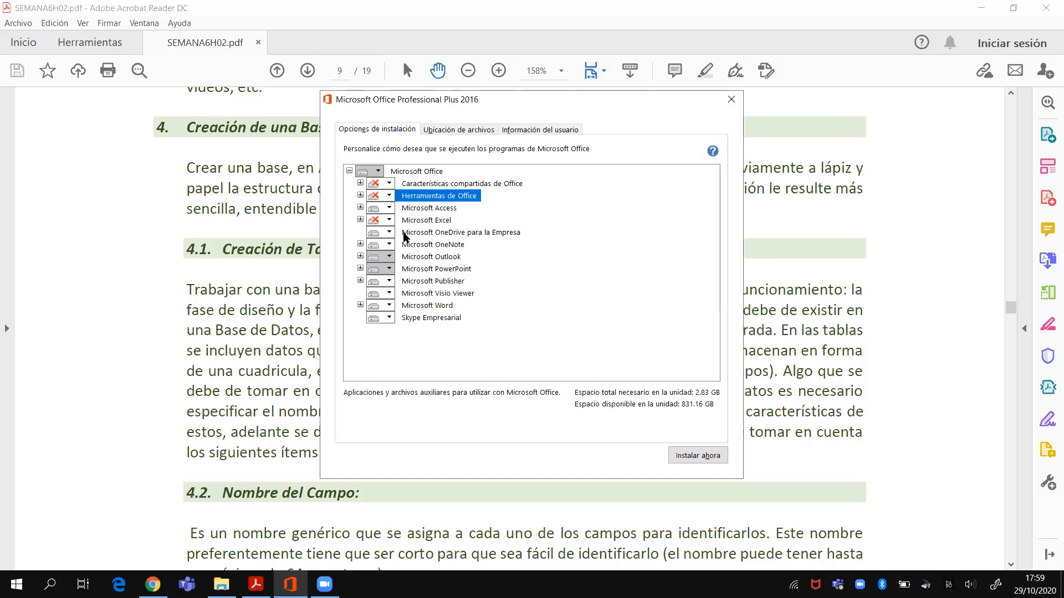
- Set Microsoft OneDrive para la Empresa, Microsoft OneNote and Microsoft Outlook to No disponible
{"action": "left_click", "coordinate": [389, 232]}
{"action": "left_click", "coordinate": [398, 274]}
{"action": "left_click", "coordinate": [390, 244]}
{"action": "left_click", "coordinate": [410, 286]}
{"action": "left_click", "coordinate": [390, 257]}
{"action": "left_click", "coordinate": [407, 299]}
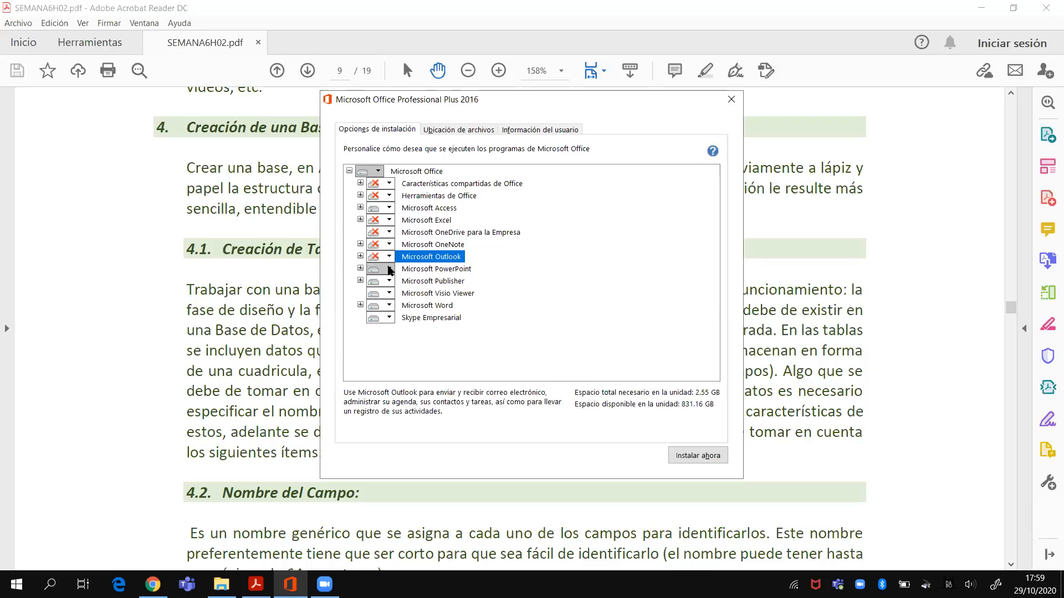
- Set Microsoft PowerPoint, Microsoft Publisher and Microsoft Visio Viewer to No disponible
{"action": "left_click", "coordinate": [389, 268]}
{"action": "left_click", "coordinate": [407, 324]}
{"action": "left_click", "coordinate": [389, 281]}
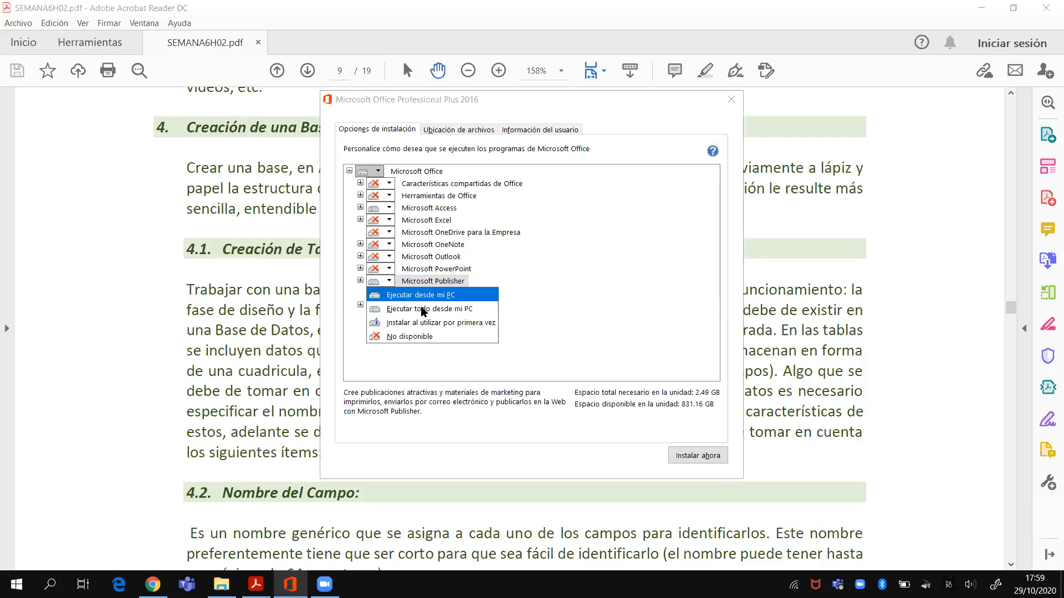
{"action": "left_click", "coordinate": [410, 336]}
{"action": "left_click", "coordinate": [389, 293]}
{"action": "left_click", "coordinate": [413, 323]}
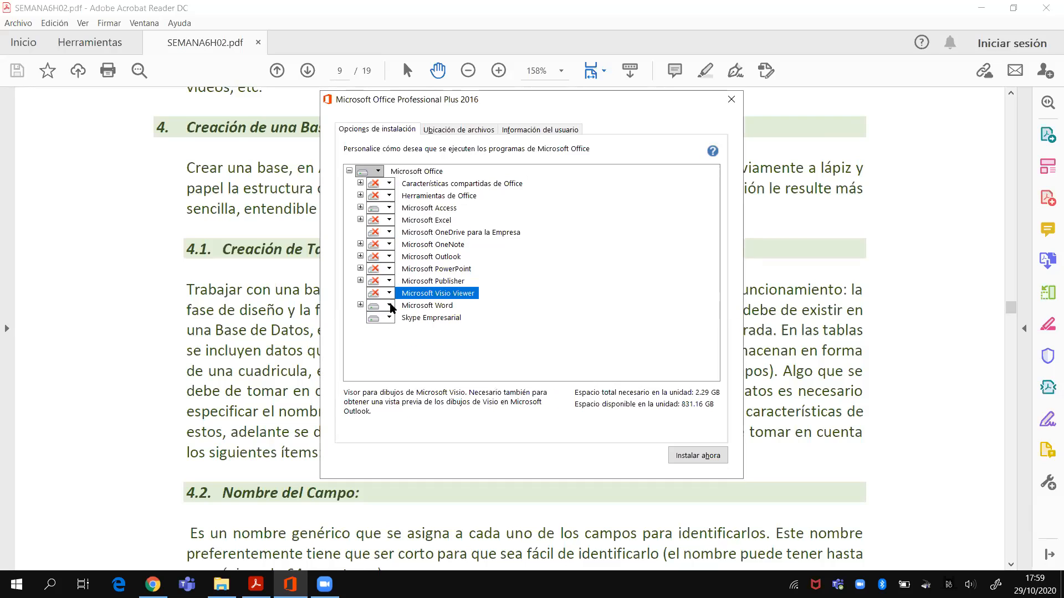
- Set Microsoft Word and Skype Empresarial to No disponible
{"action": "left_click", "coordinate": [390, 305]}
{"action": "left_click", "coordinate": [402, 355]}
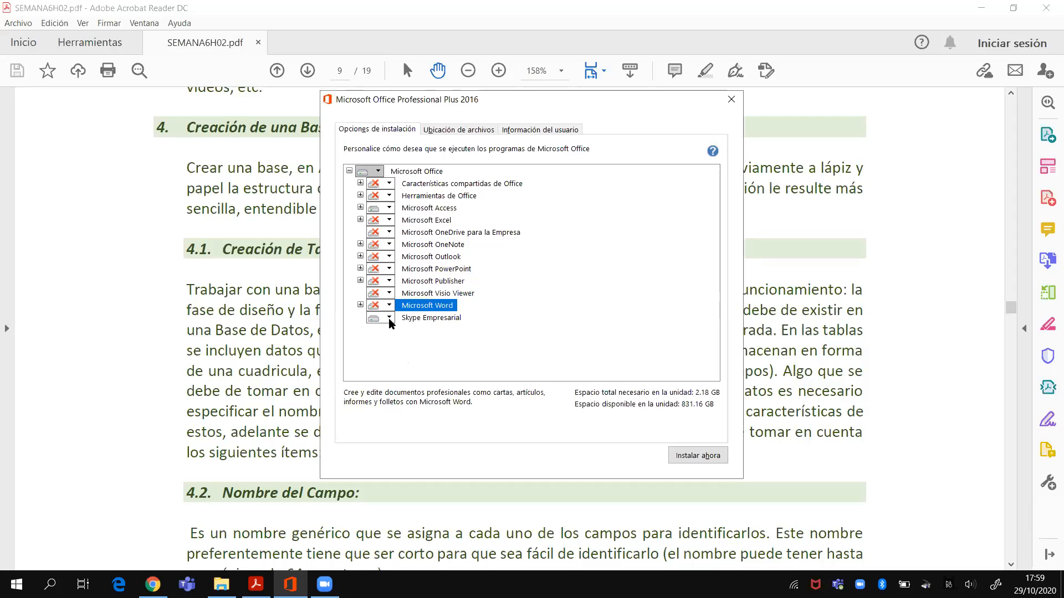
{"action": "left_click", "coordinate": [389, 317]}
{"action": "left_click", "coordinate": [410, 357]}
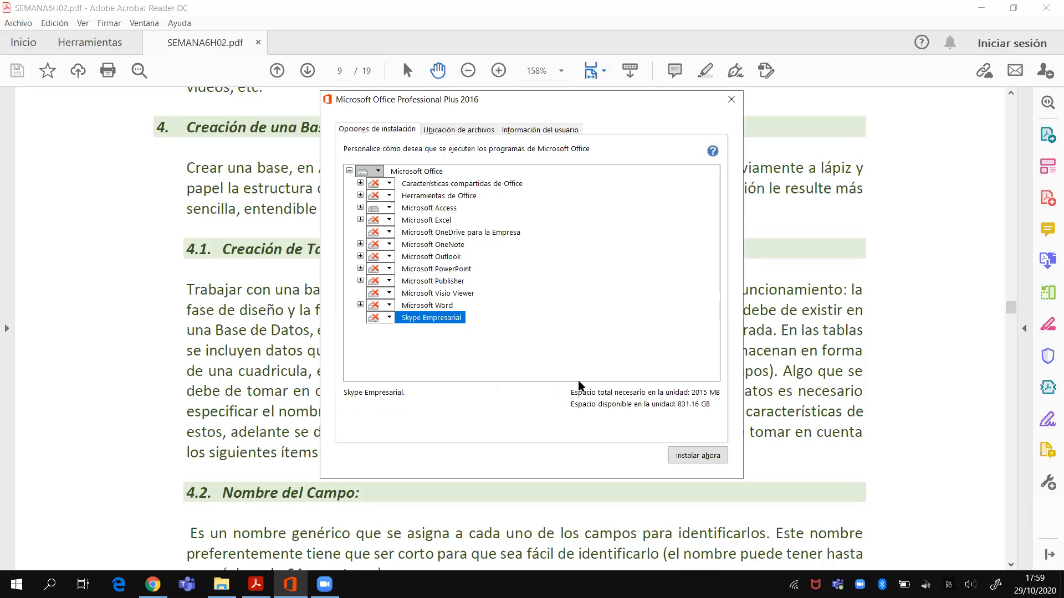
- Try to install only Microsoft Access, accepting the addition of Visual Basic para Aplicaciones
{"action": "left_click", "coordinate": [691, 456]}
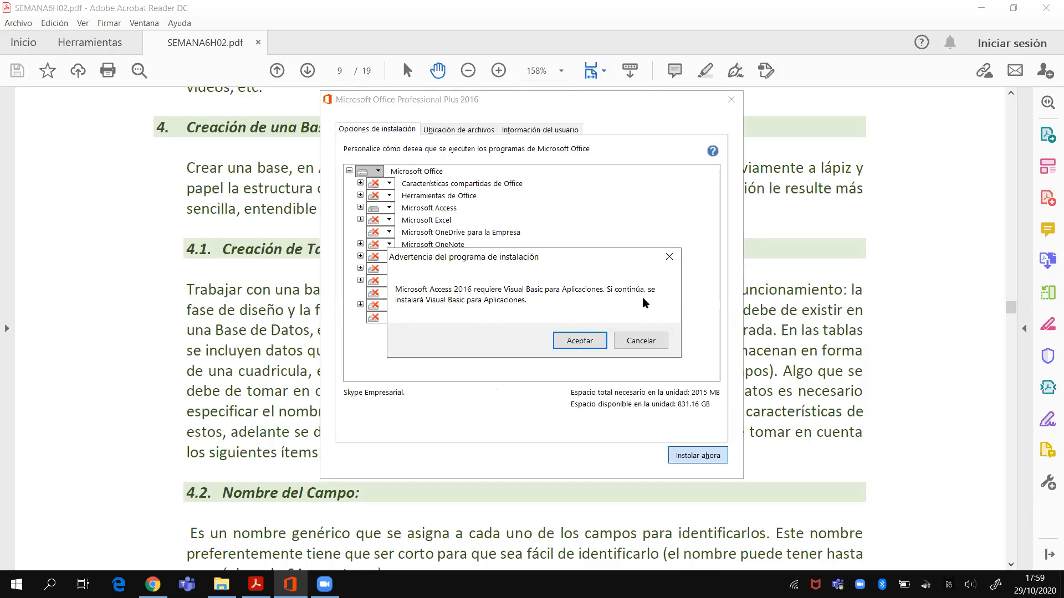
{"action": "left_click", "coordinate": [582, 341]}
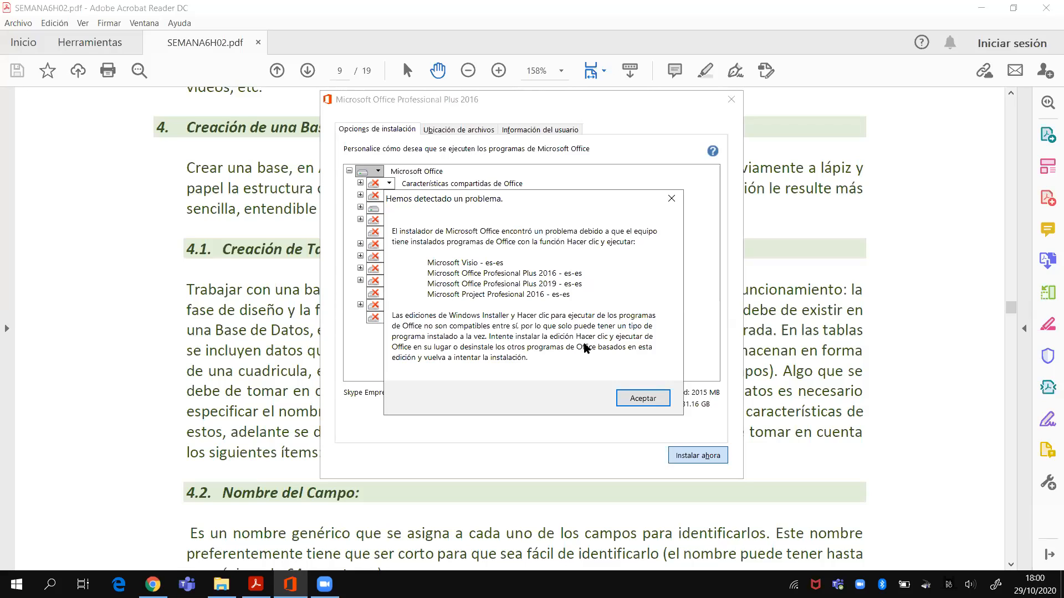
{"action": "left_click", "coordinate": [642, 397]}
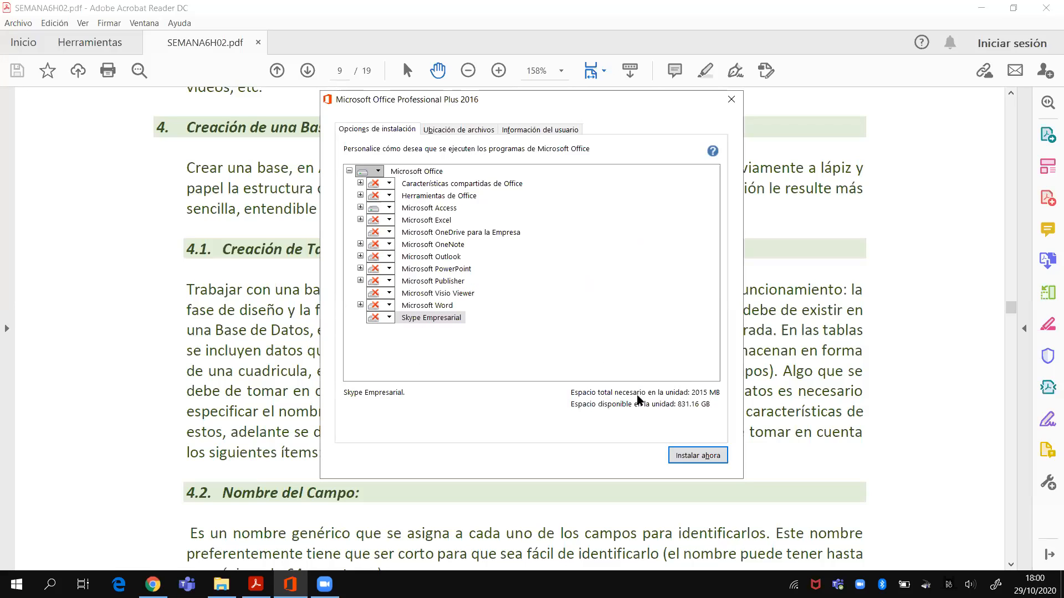
- Cancel the Office Professional Plus 2016 installation and close the installer
{"action": "left_click", "coordinate": [731, 100]}
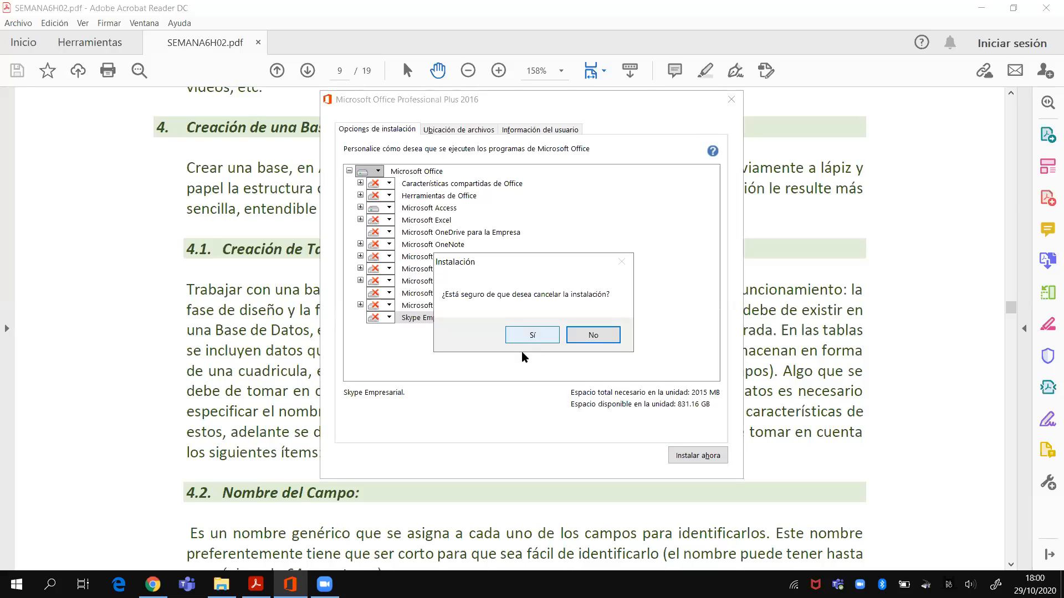
{"action": "left_click", "coordinate": [537, 334]}
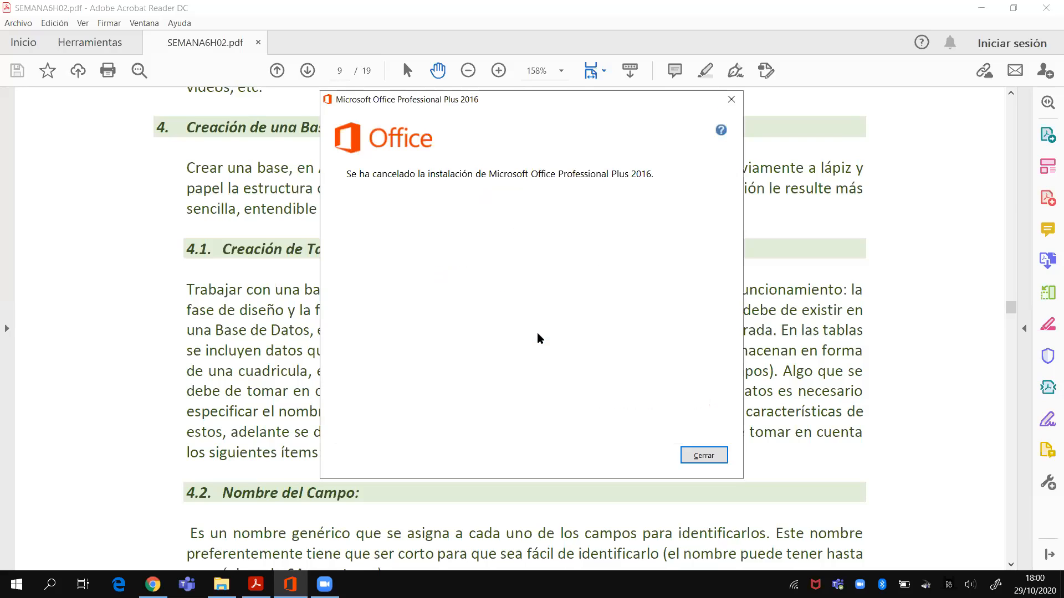
{"action": "left_click", "coordinate": [700, 453]}
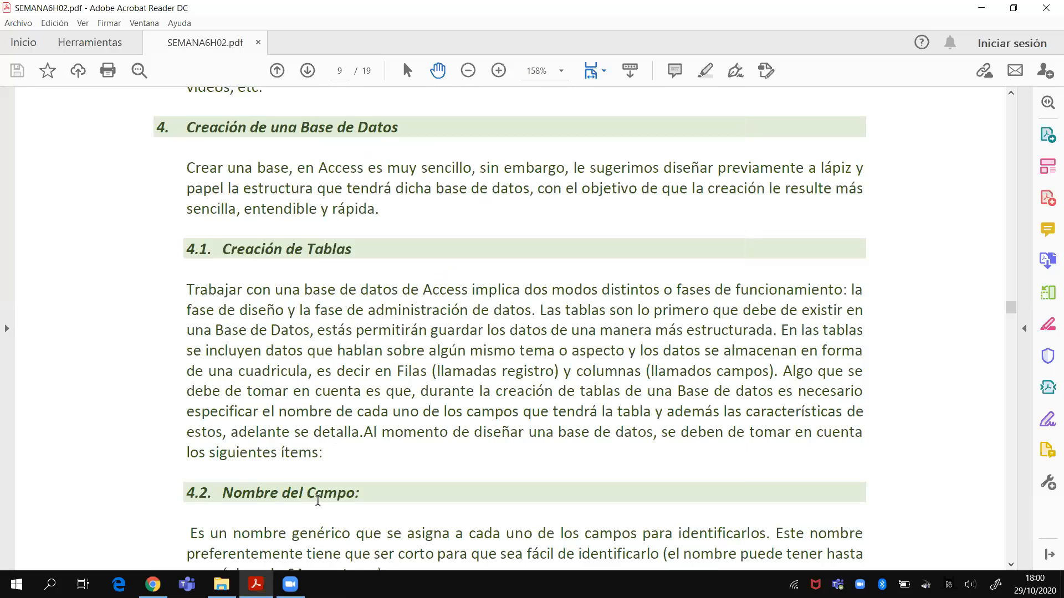
- Open Programas y características in the Control Panel and locate the Microsoft Office entries in the installed programs list
{"action": "left_click", "coordinate": [17, 585]}
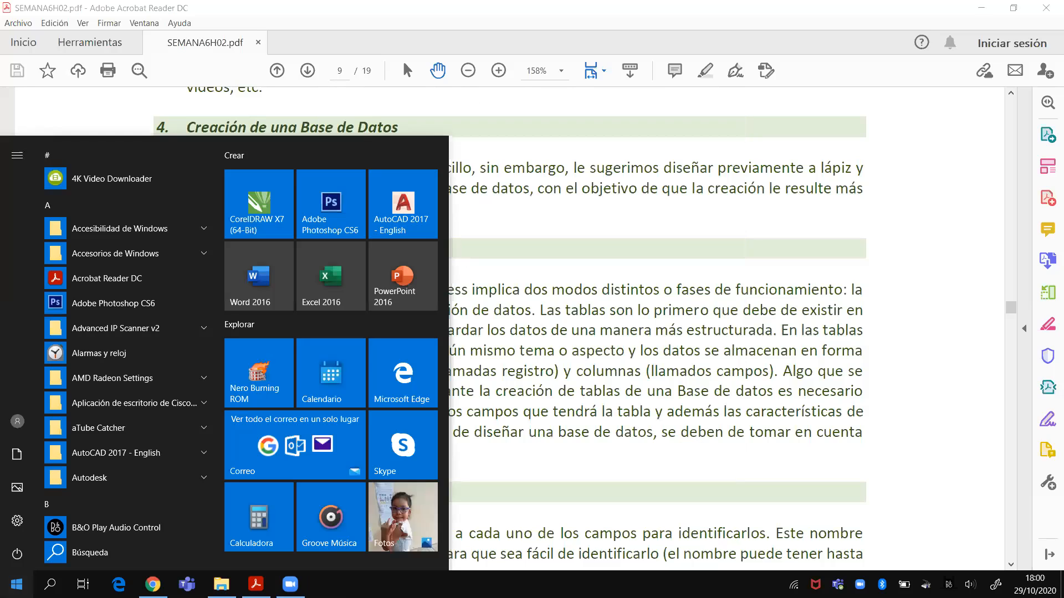
{"action": "type", "text": "panel"}
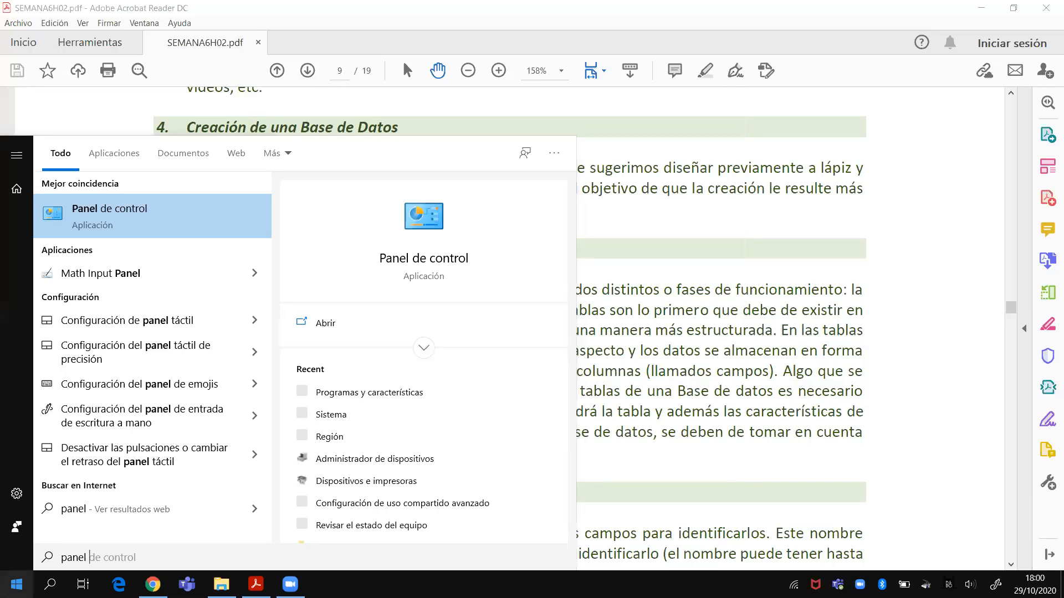
{"action": "left_click", "coordinate": [108, 216]}
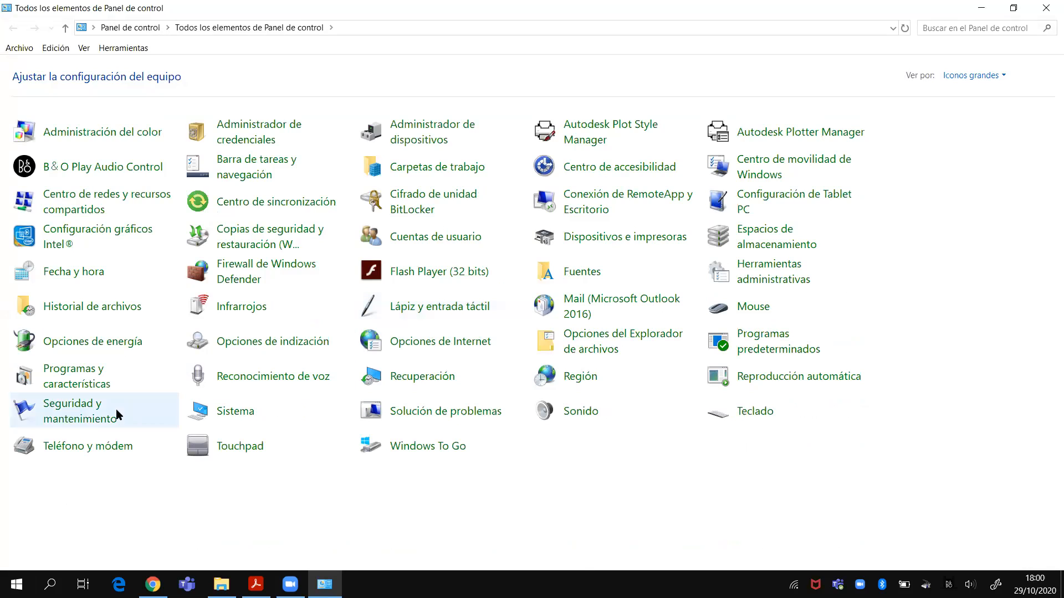
{"action": "left_click", "coordinate": [82, 383]}
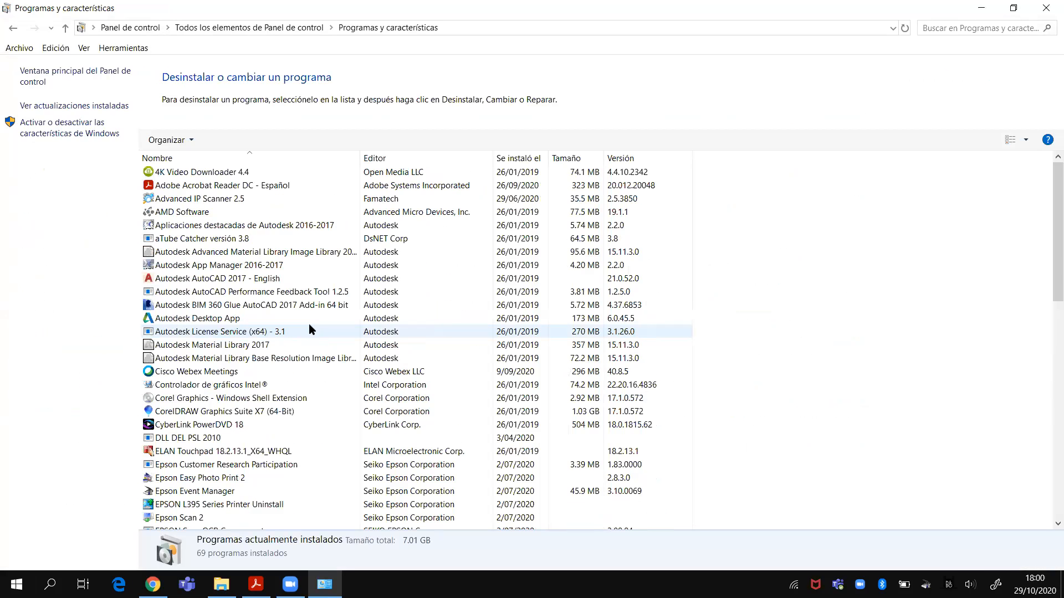
{"action": "scroll", "coordinate": [309, 330], "scroll_direction": "down", "scroll_amount": 9}
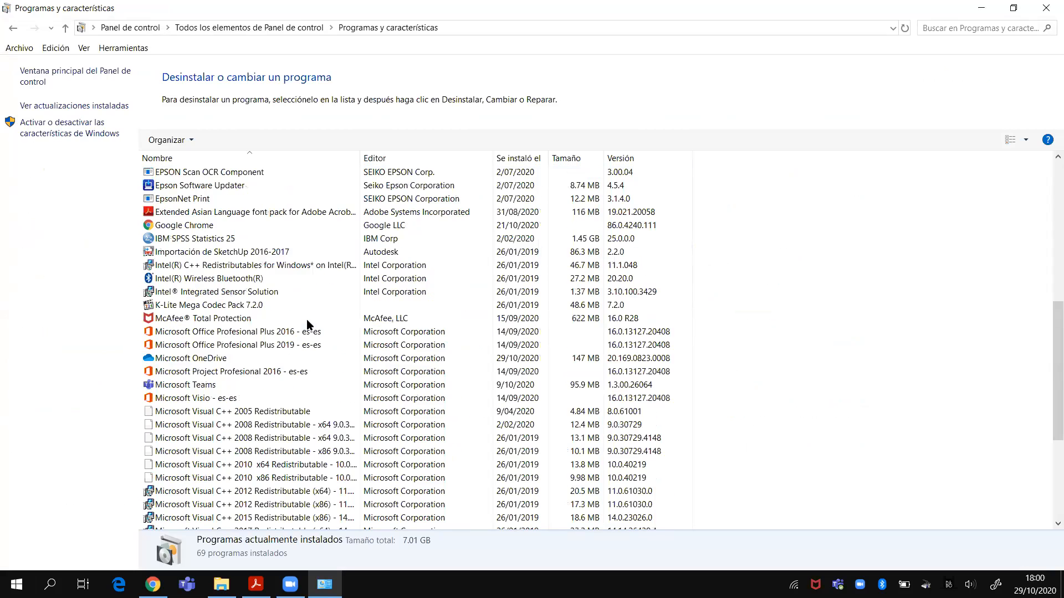
{"action": "scroll", "coordinate": [308, 325], "scroll_direction": "down", "scroll_amount": 5}
{"action": "scroll", "coordinate": [309, 323], "scroll_direction": "up", "scroll_amount": 2}
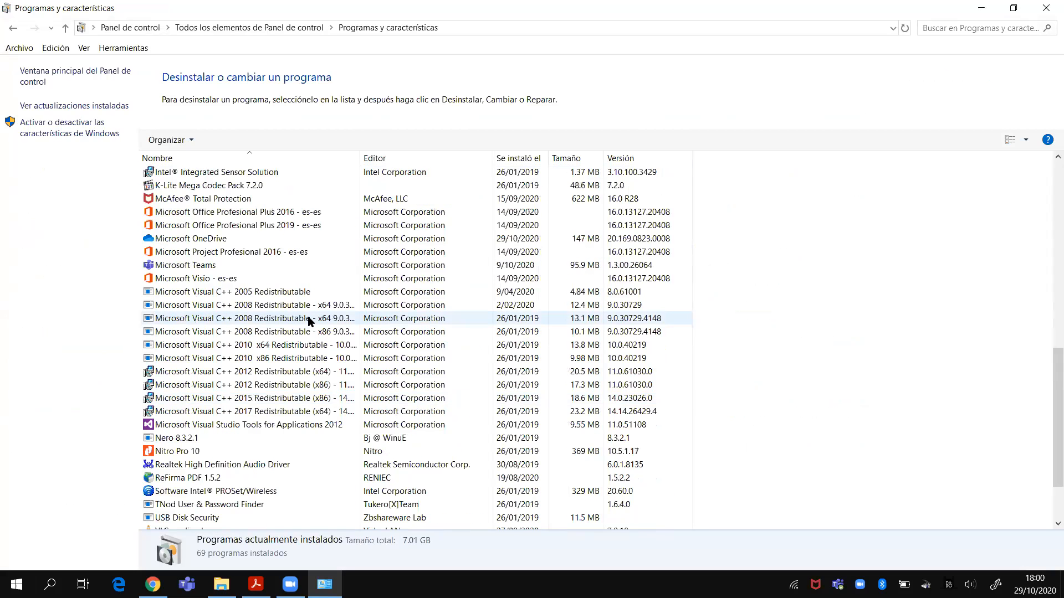
{"action": "scroll", "coordinate": [309, 321], "scroll_direction": "down", "scroll_amount": 2}
{"action": "scroll", "coordinate": [309, 321], "scroll_direction": "up", "scroll_amount": 2}
- Check the repair options offered for Microsoft Office Profesional Plus 2016 and for Plus 2019, cancelling each without repairing
{"action": "left_click", "coordinate": [293, 213]}
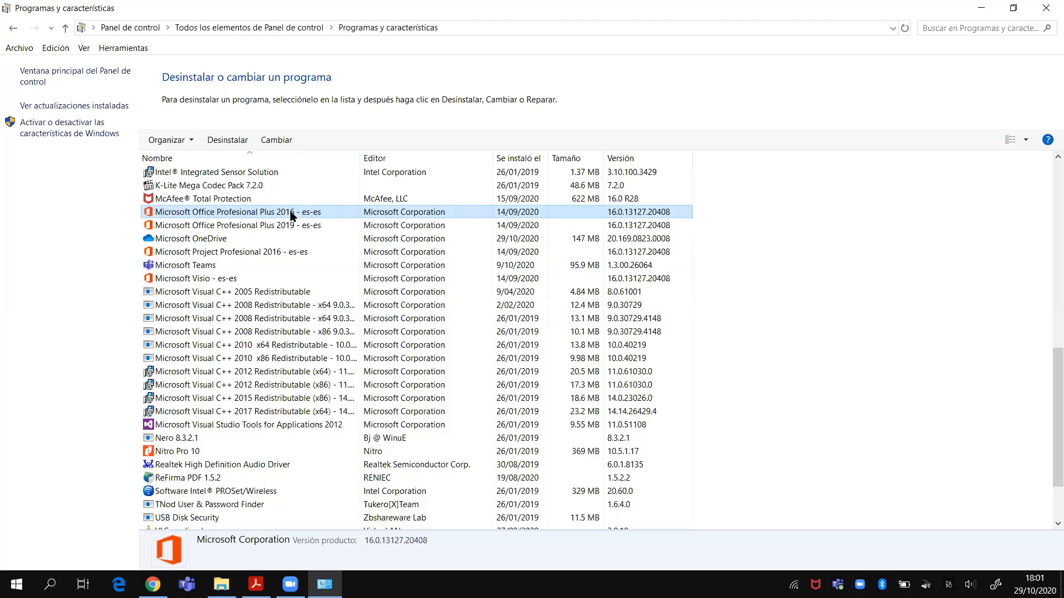
{"action": "left_click", "coordinate": [289, 145]}
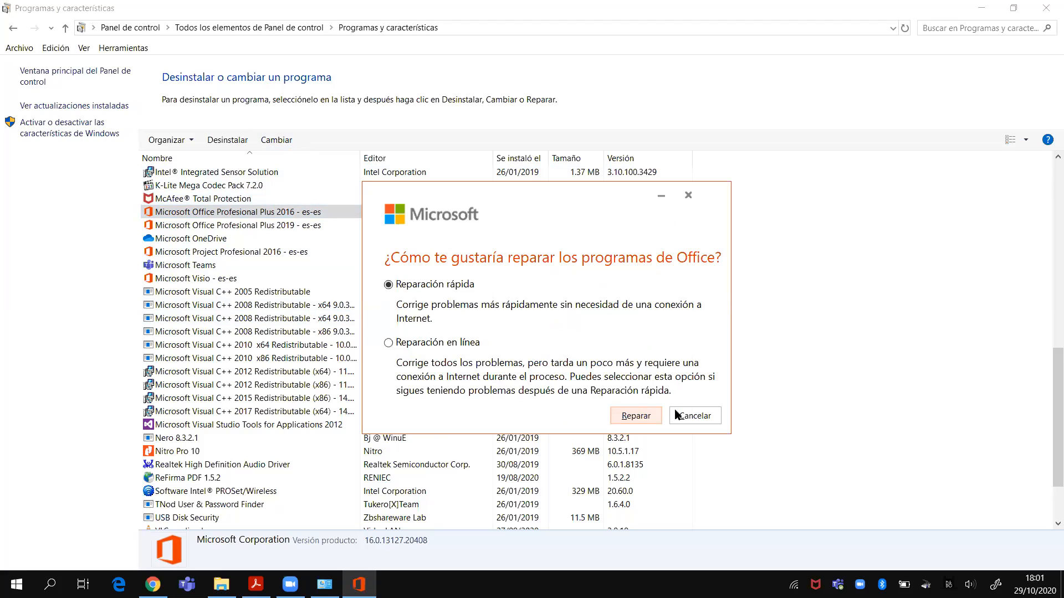
{"action": "left_click", "coordinate": [694, 416]}
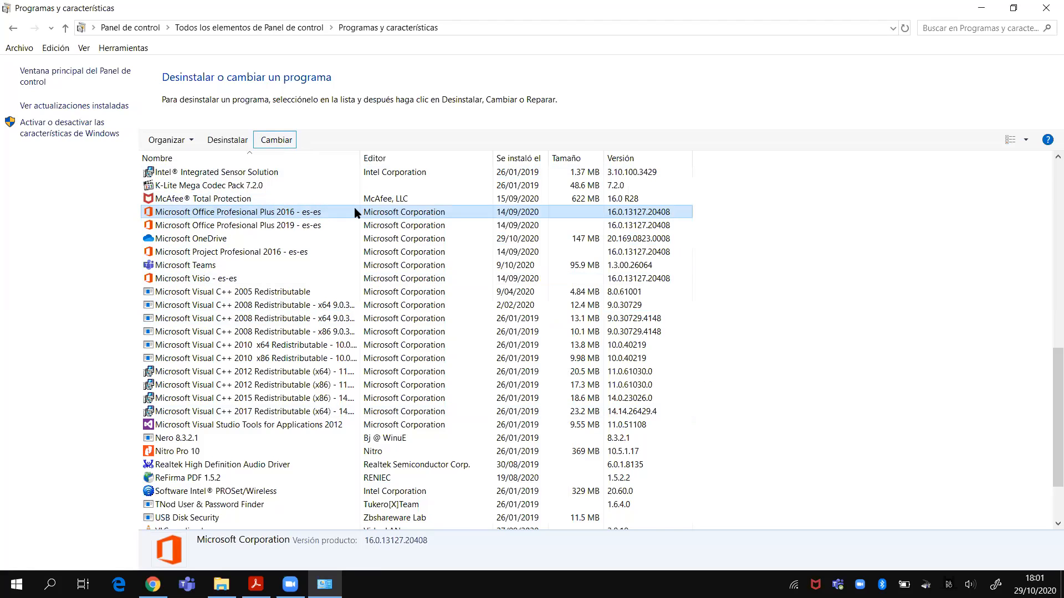
{"action": "left_click", "coordinate": [324, 226]}
{"action": "left_click", "coordinate": [281, 143]}
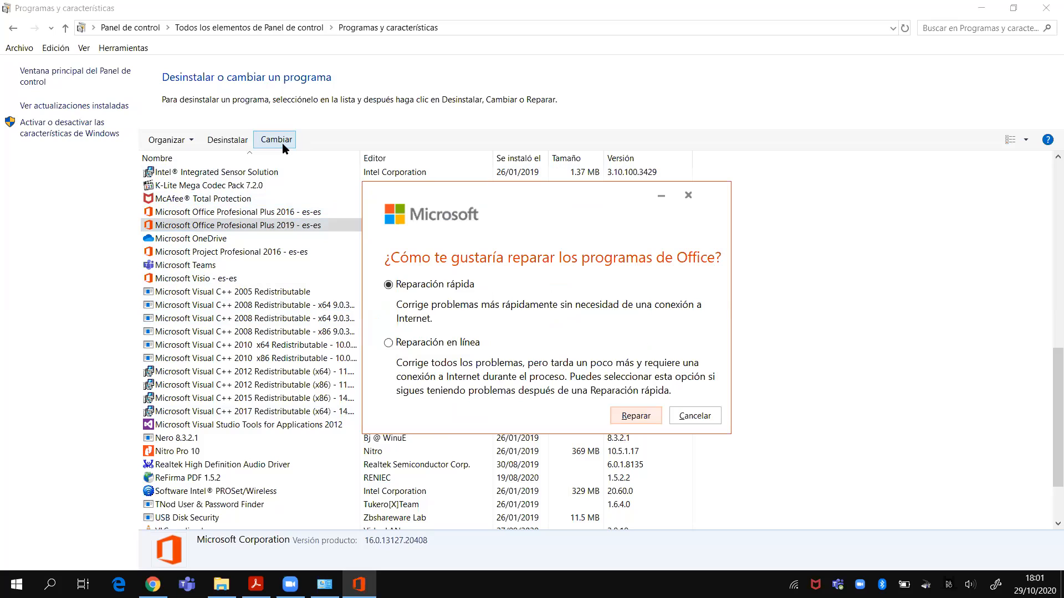
{"action": "left_click", "coordinate": [692, 416]}
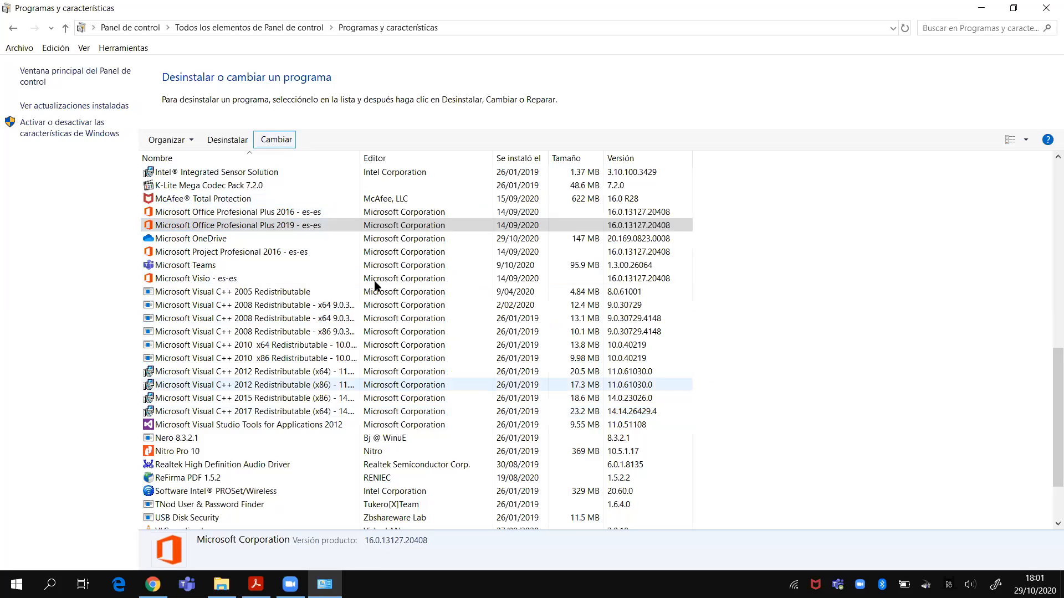
- Try to uninstall Microsoft Office Profesional Plus 2016 - es-es
{"action": "left_click", "coordinate": [318, 254]}
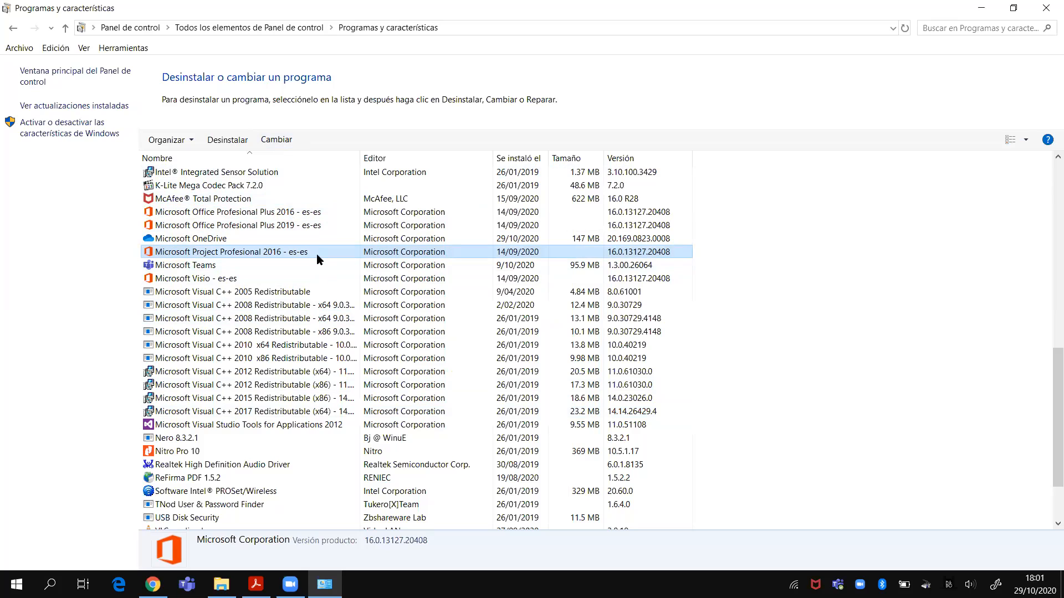
{"action": "left_click", "coordinate": [306, 214]}
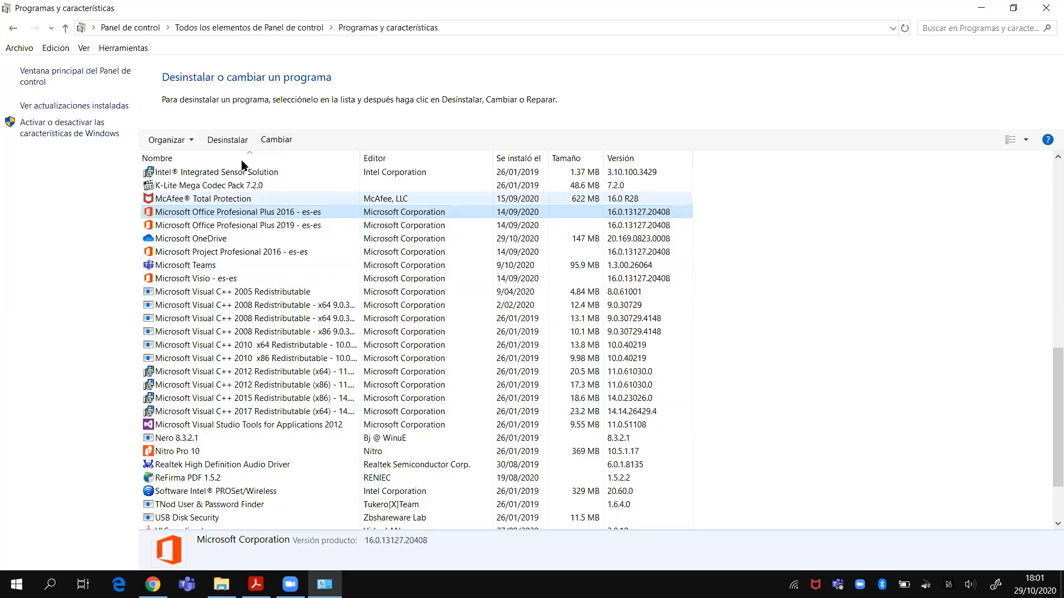
{"action": "left_click", "coordinate": [228, 140]}
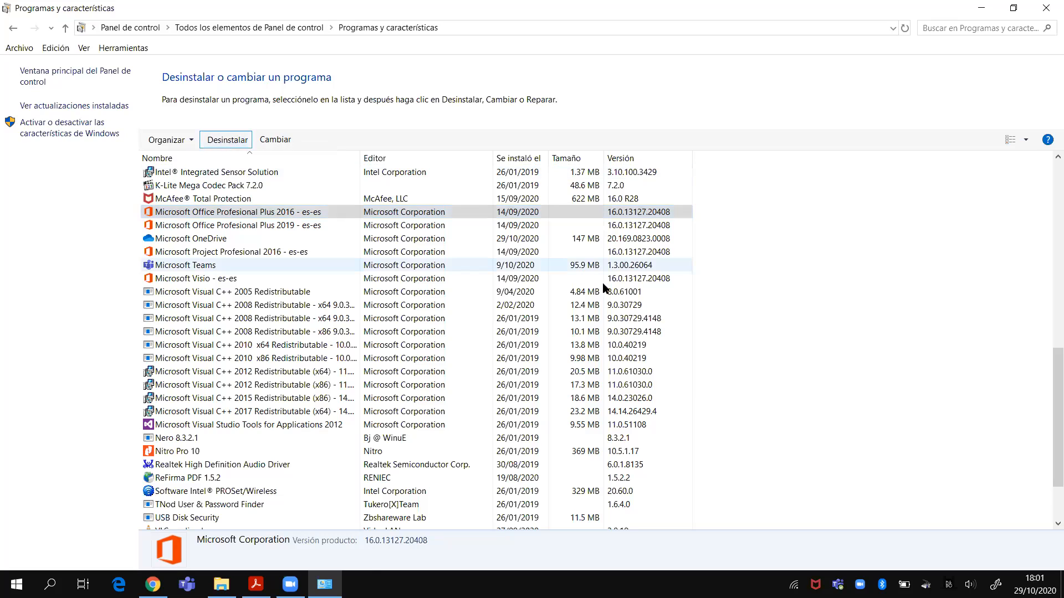
{"action": "left_click", "coordinate": [605, 371]}
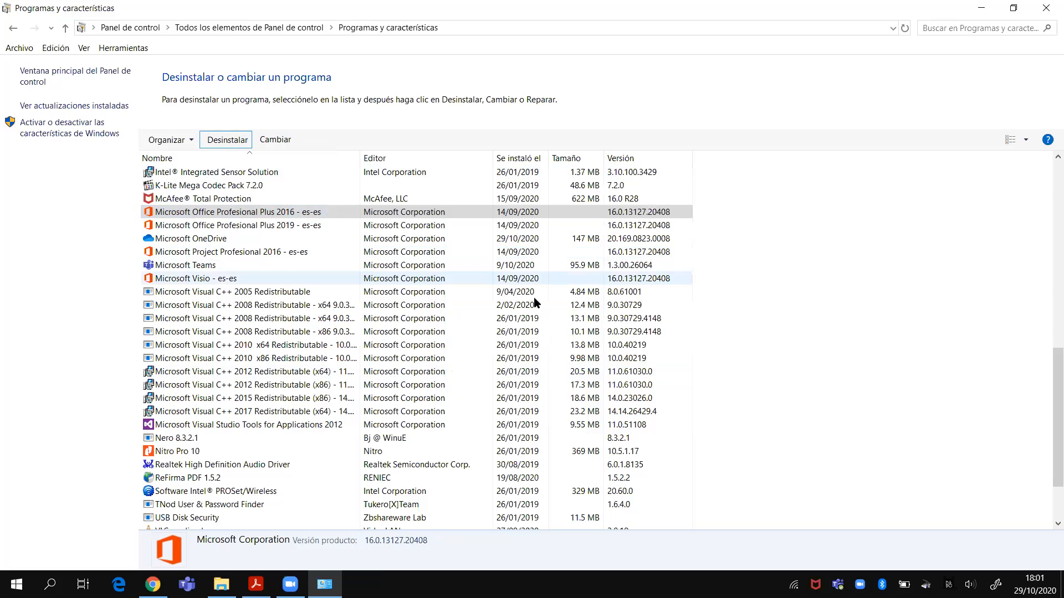
- Look through the other open windows and the desktop for the Office uninstall window, returning to the installed programs list
{"action": "key", "text": "alt+Tab"}
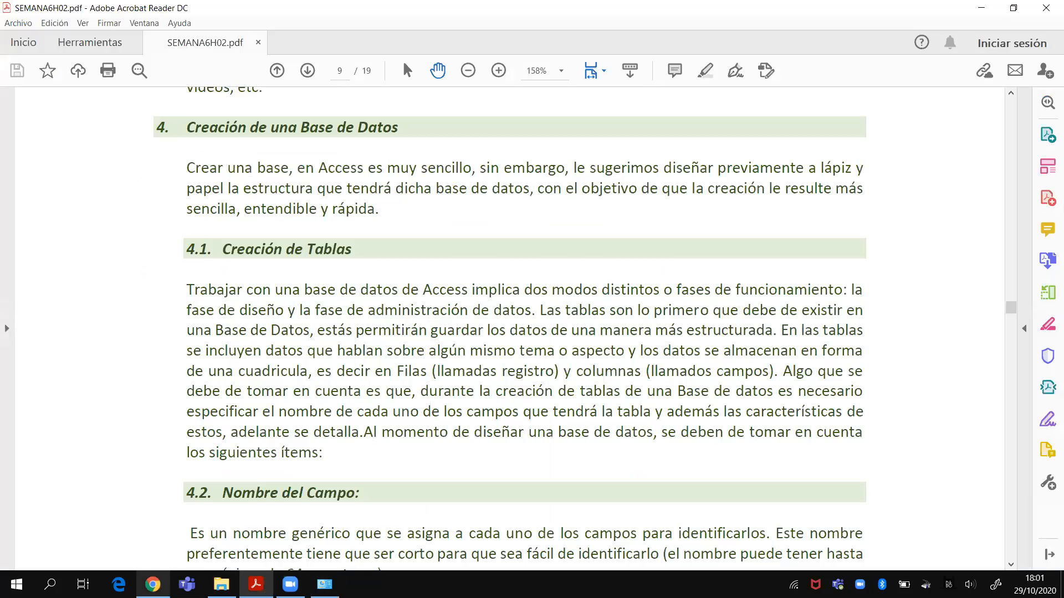
{"action": "key", "text": "alt+Tab"}
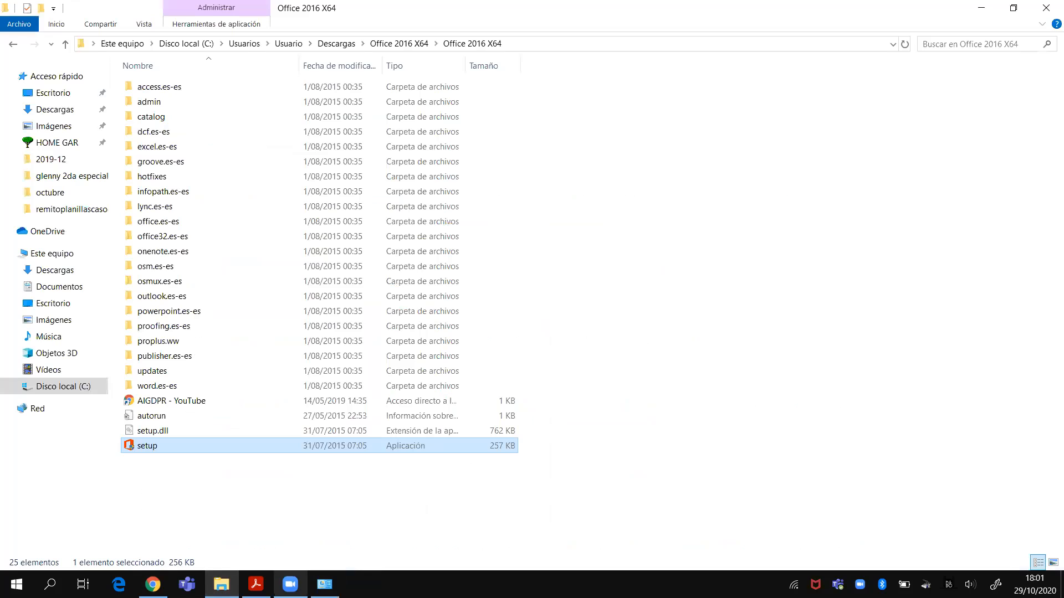
{"action": "key", "text": "alt+Tab"}
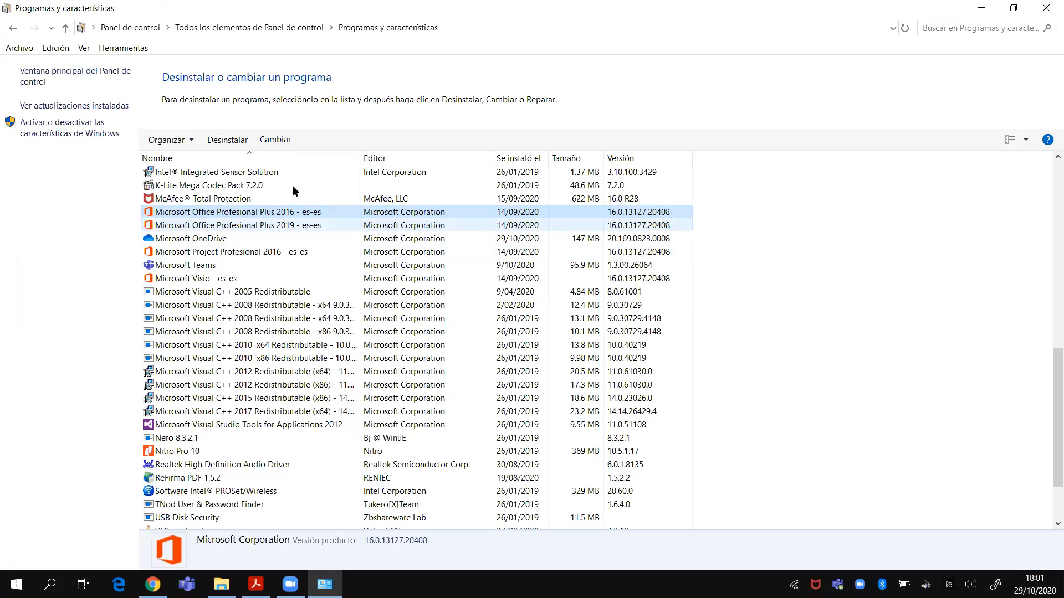
{"action": "scroll", "coordinate": [513, 348], "scroll_direction": "down", "scroll_amount": 2}
{"action": "scroll", "coordinate": [347, 287], "scroll_direction": "up", "scroll_amount": 4}
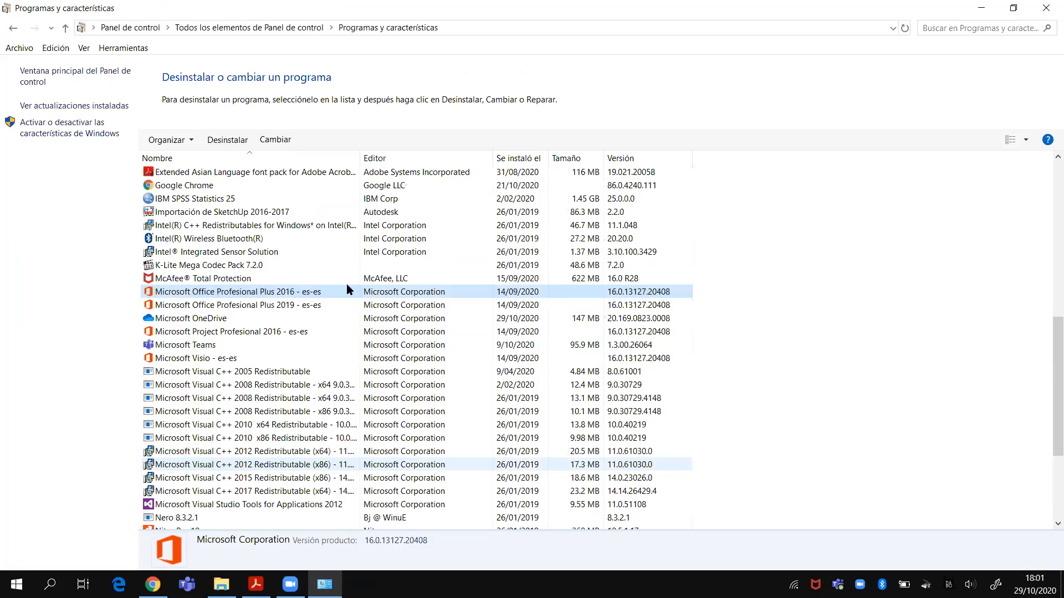
{"action": "left_click", "coordinate": [980, 10]}
{"action": "left_click", "coordinate": [979, 11]}
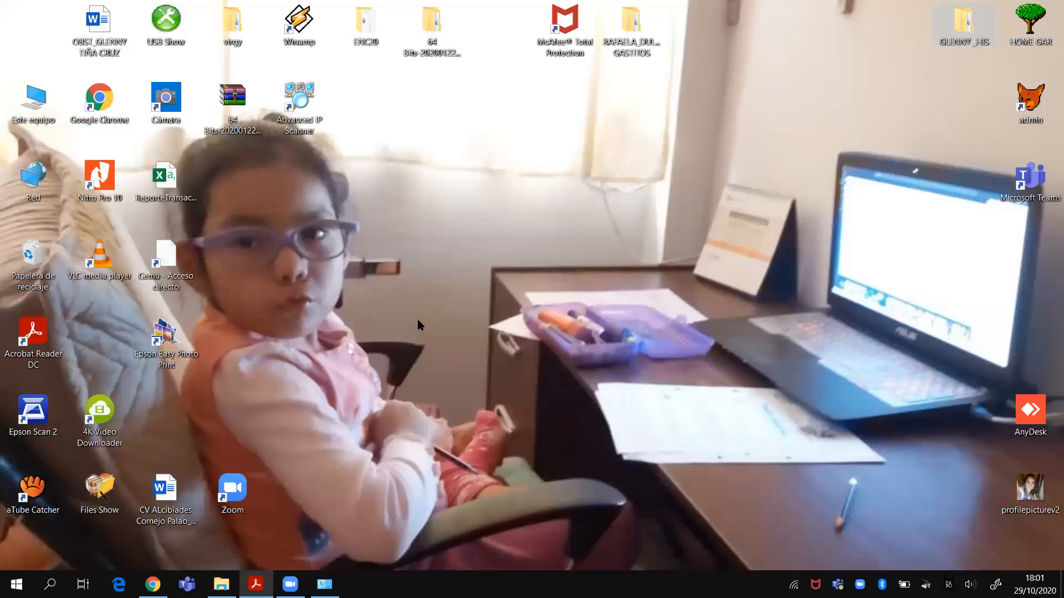
{"action": "left_click", "coordinate": [325, 584]}
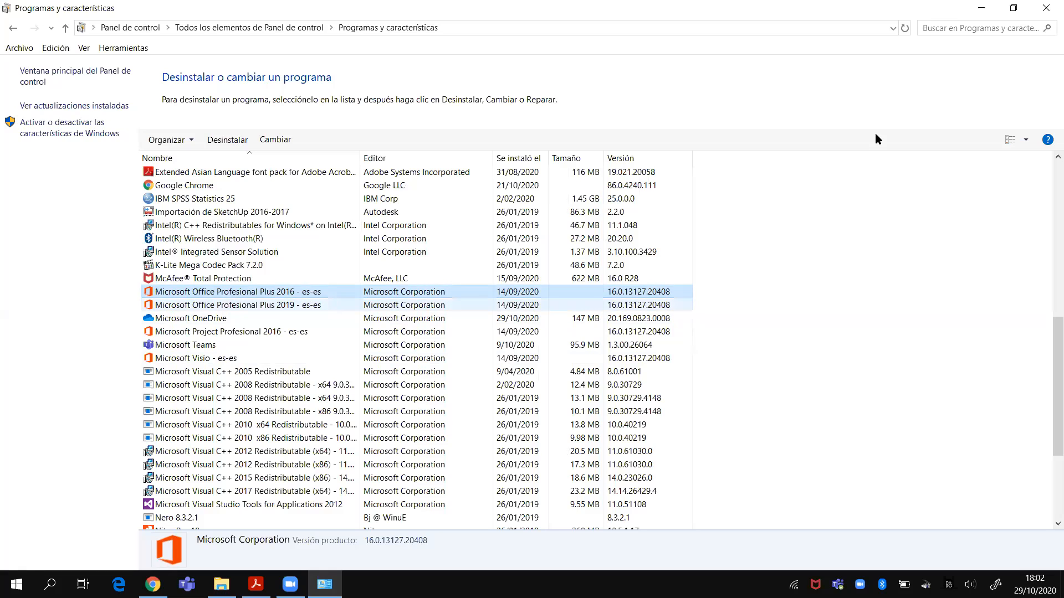
{"action": "left_click", "coordinate": [980, 8]}
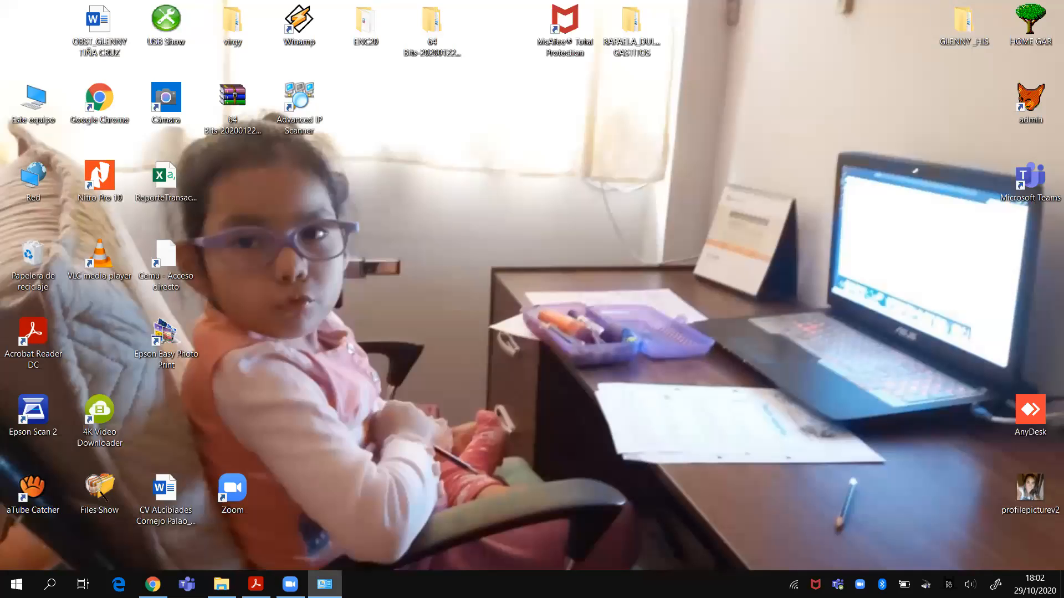
{"action": "left_click", "coordinate": [325, 583]}
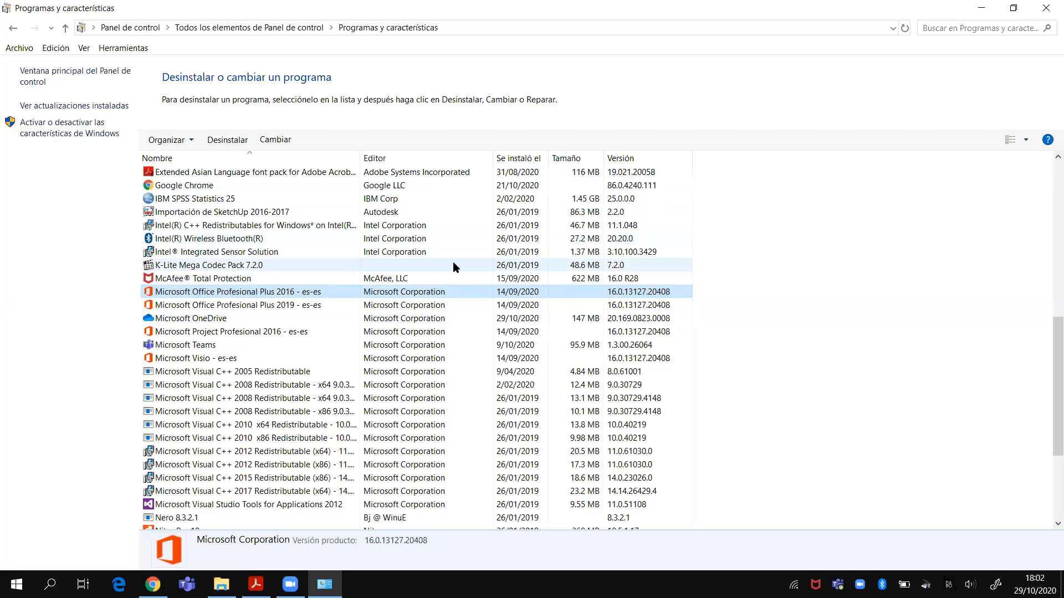
- Check the running applications in the Task Manager and close it
{"action": "key", "text": "ctrl+shift+Escape"}
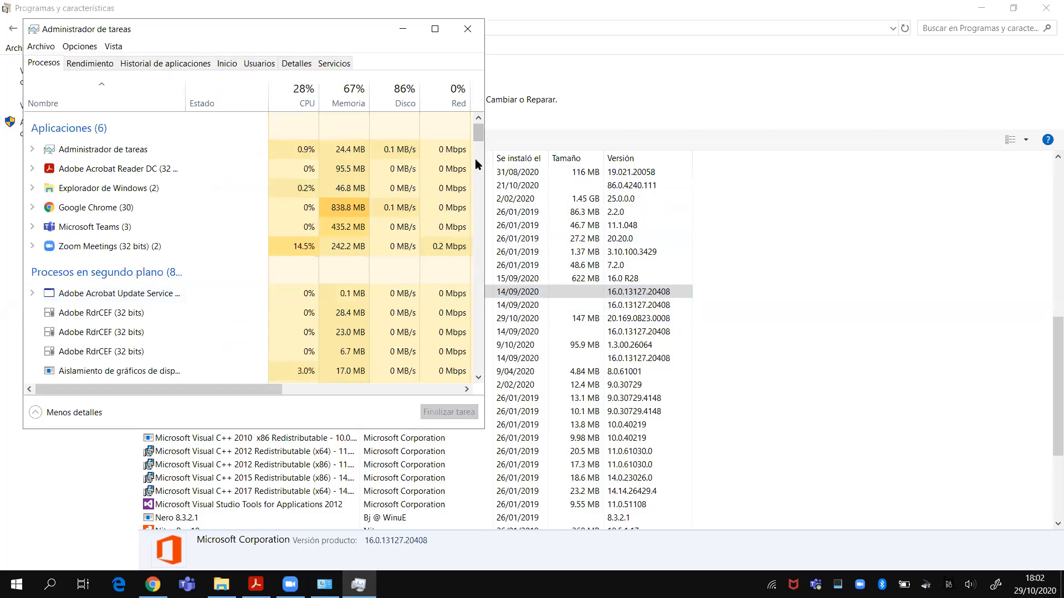
{"action": "left_click_drag", "start_coordinate": [480, 138], "coordinate": [476, 38]}
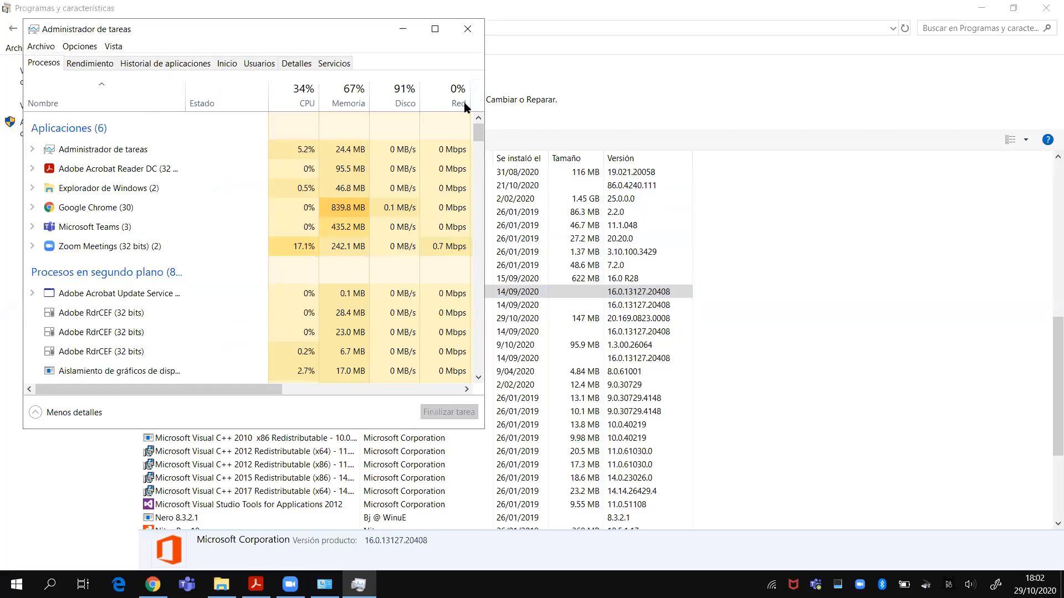
{"action": "left_click", "coordinate": [467, 28]}
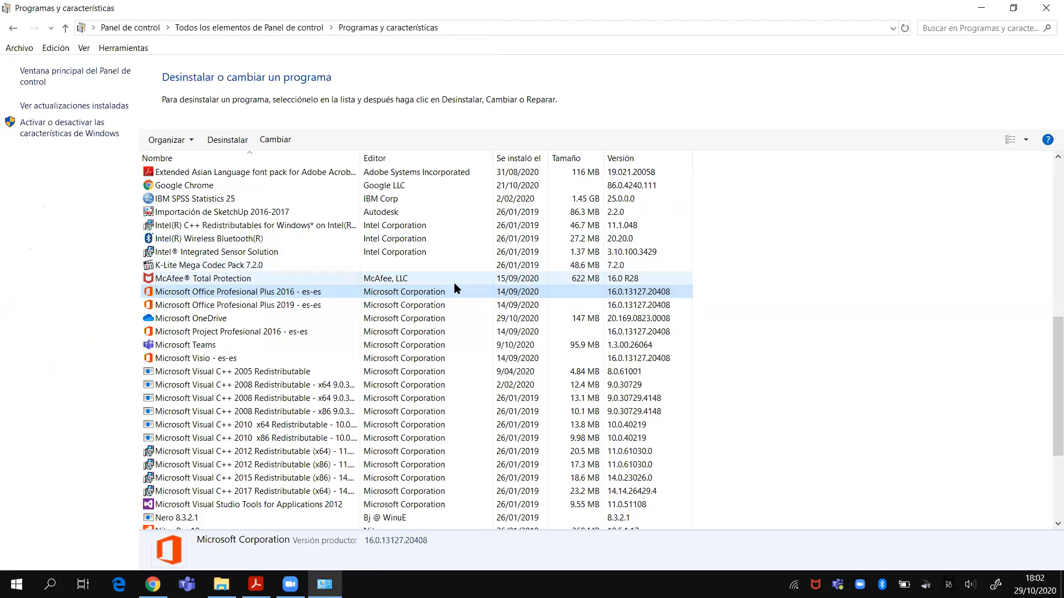
- Try to uninstall Microsoft Office Profesional Plus 2019 - es-es and dismiss the message
{"action": "left_click", "coordinate": [327, 305]}
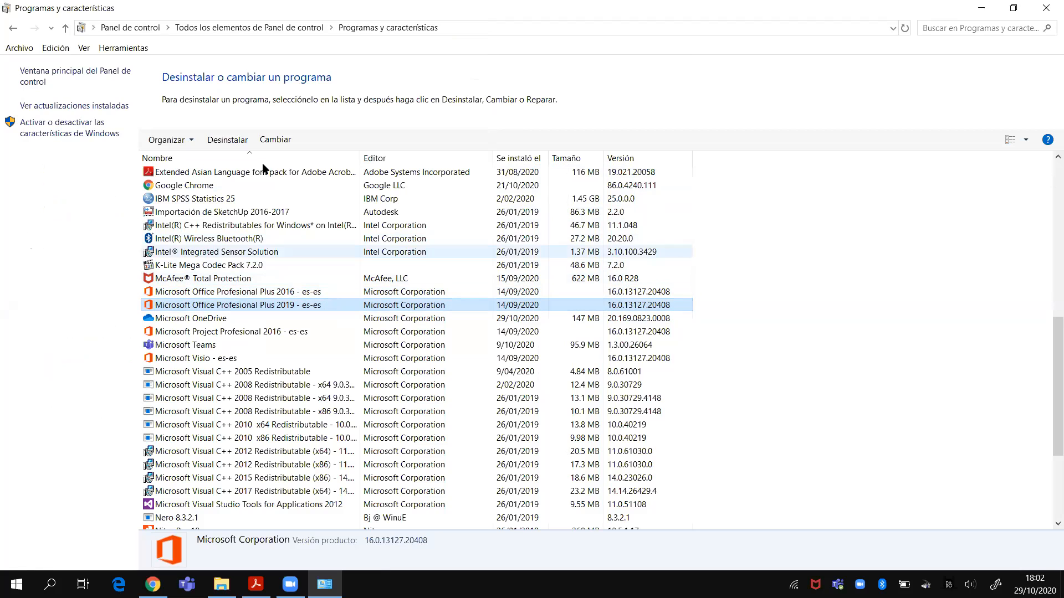
{"action": "left_click", "coordinate": [247, 145]}
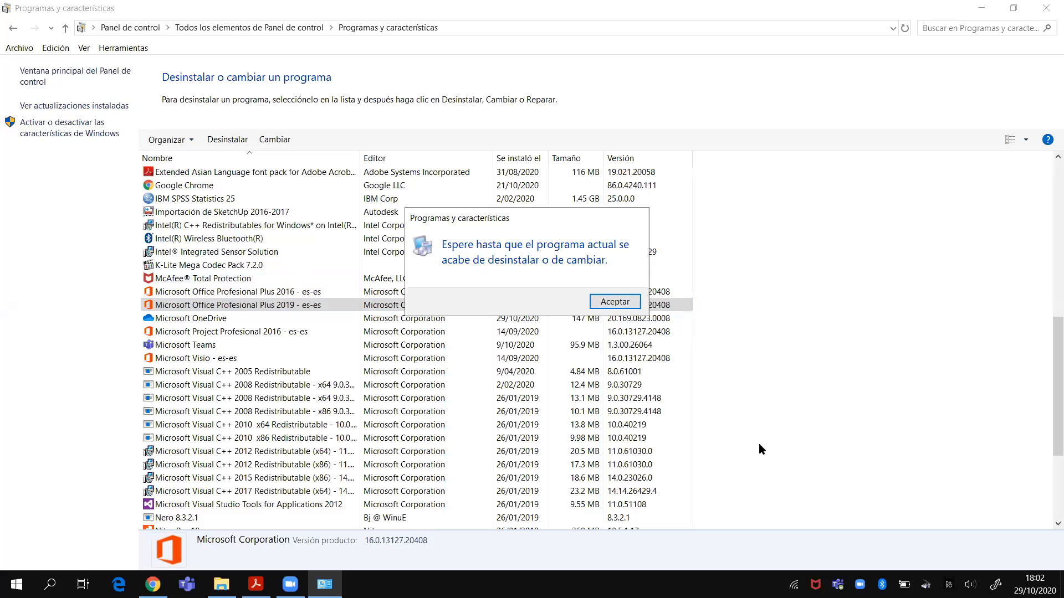
{"action": "left_click", "coordinate": [621, 302]}
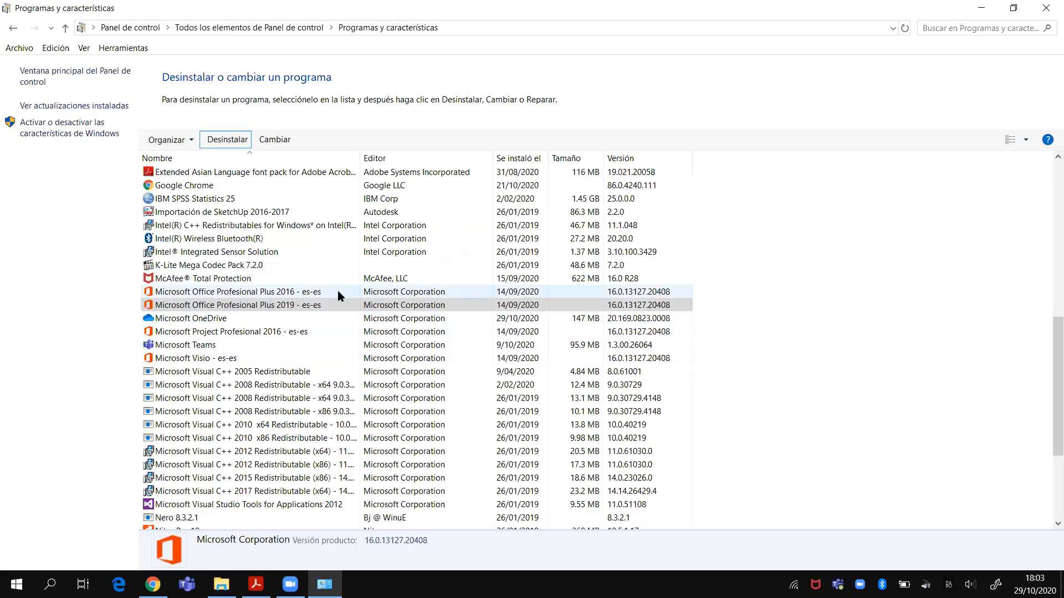
- Close Programas y características and return to the SEMANA6H02.pdf document in Adobe Acrobat Reader
{"action": "left_click", "coordinate": [1046, 8]}
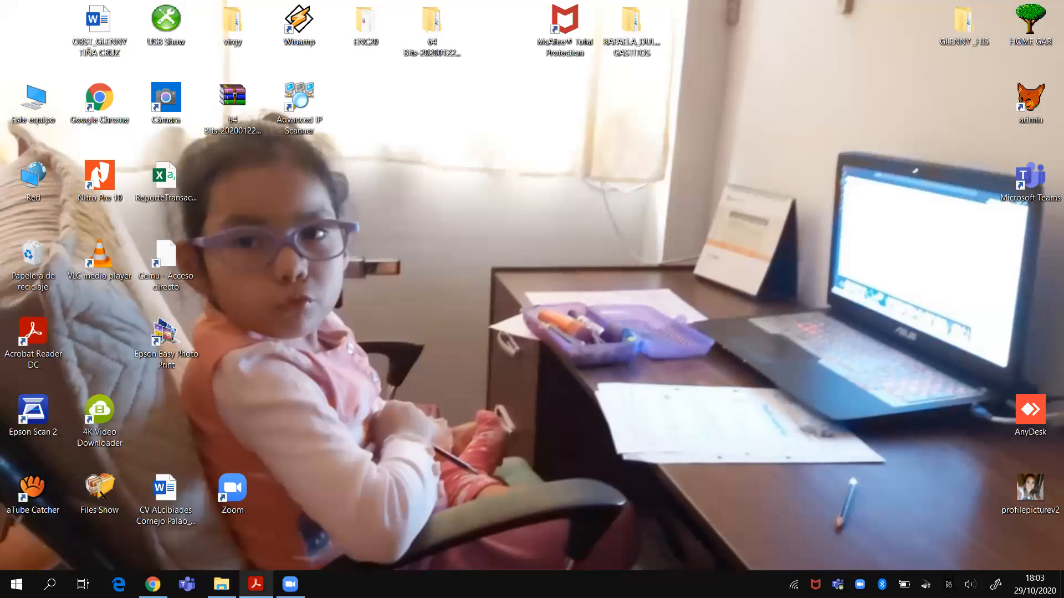
{"action": "left_click", "coordinate": [255, 584]}
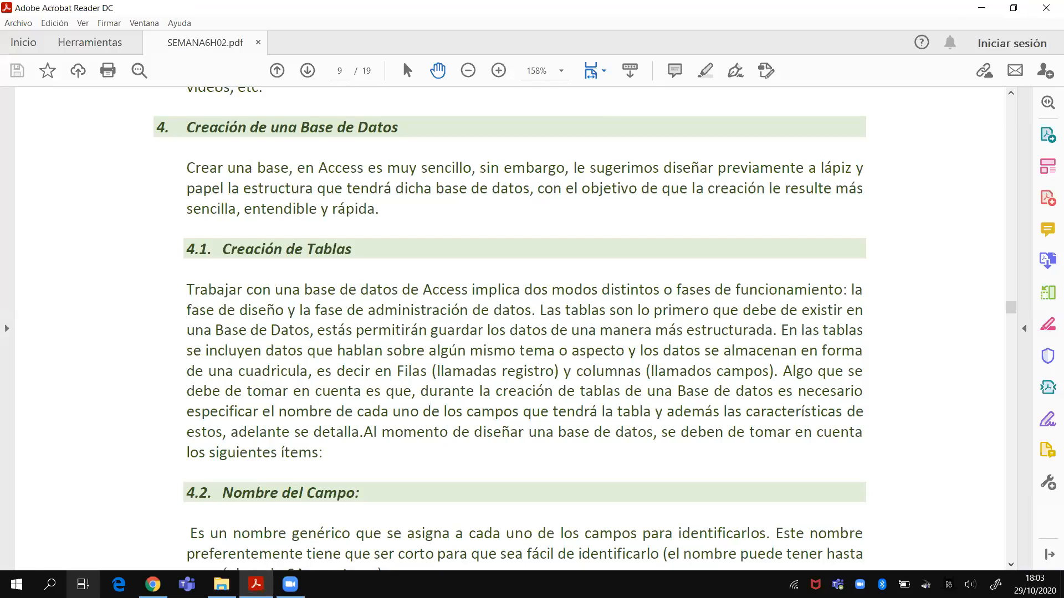
{"action": "left_click", "coordinate": [16, 583]}
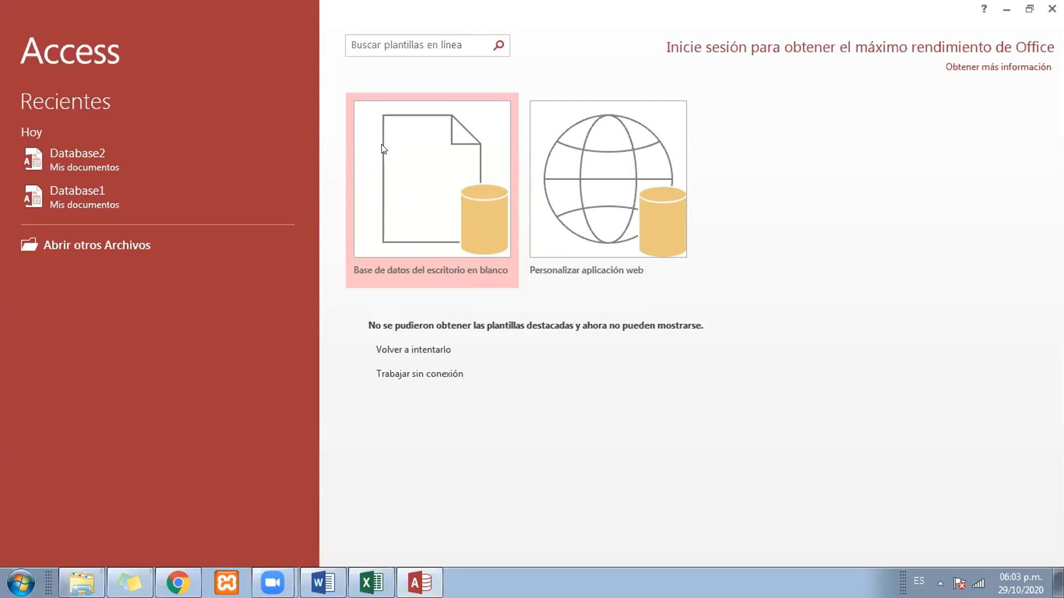
- Start a new blank desktop database in Access and enter Demo as its file name
{"action": "left_click", "coordinate": [391, 178]}
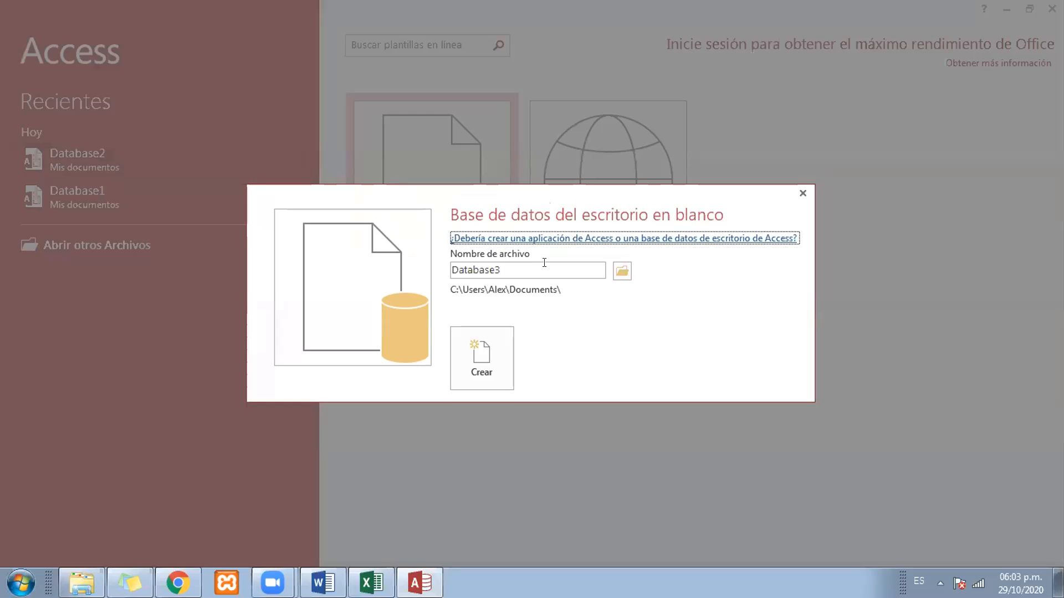
{"action": "left_click", "coordinate": [535, 268]}
{"action": "left_click_drag", "start_coordinate": [502, 269], "coordinate": [449, 274]}
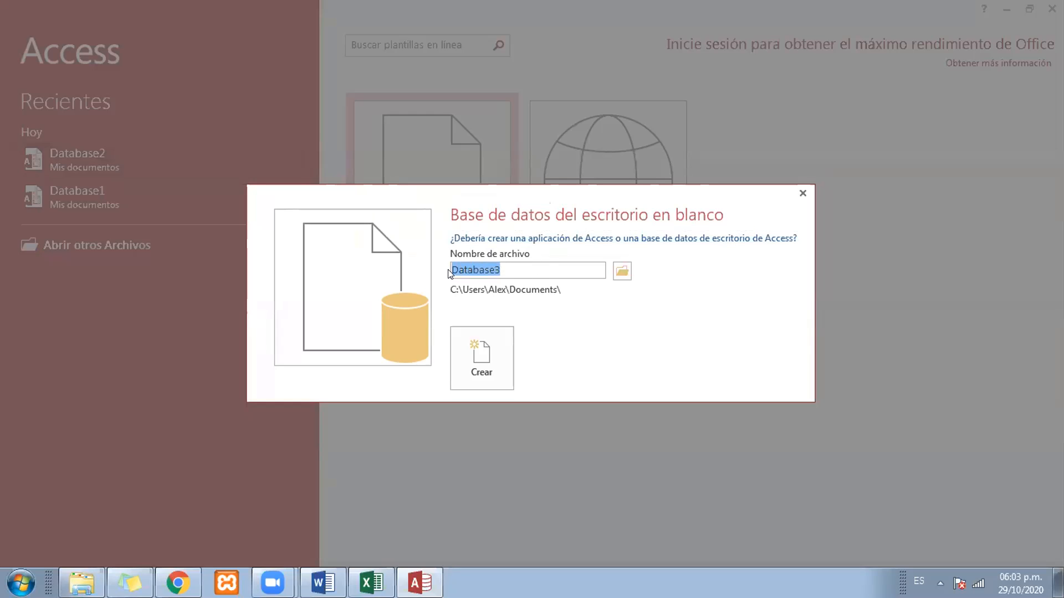
{"action": "type", "text": "datato"}
{"action": "key", "text": "BackSpace"}
{"action": "key", "text": "BackSpace"}
{"action": "key", "text": "BackSpace"}
{"action": "key", "text": "BackSpace"}
{"action": "key", "text": "BackSpace"}
{"action": "key", "text": "BackSpace"}
{"action": "type", "text": "Demo"}
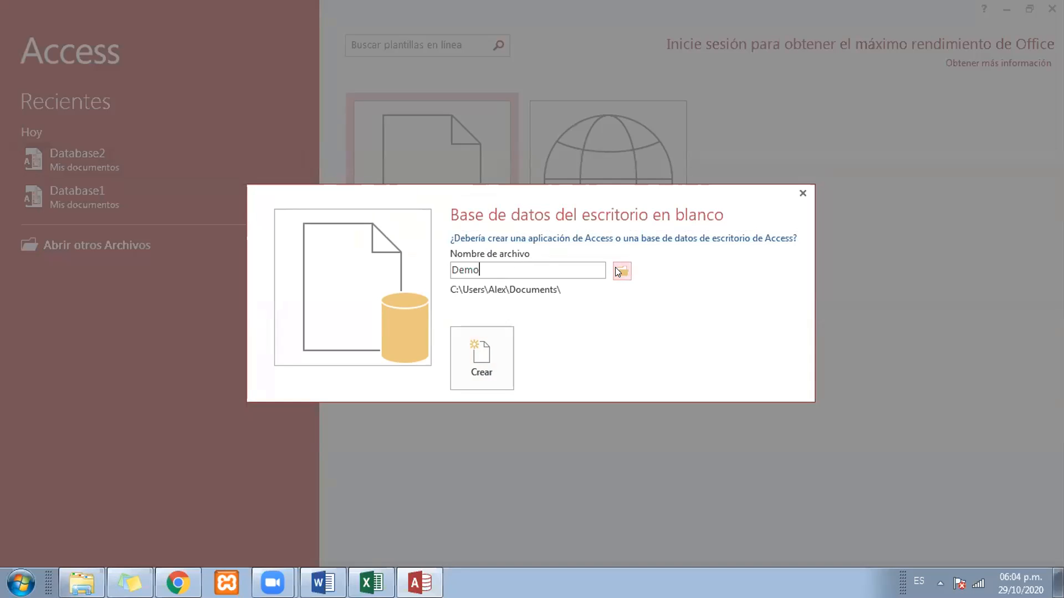
- Create the Demo desktop database in the Documents folder and exit Access
{"action": "left_click", "coordinate": [490, 351]}
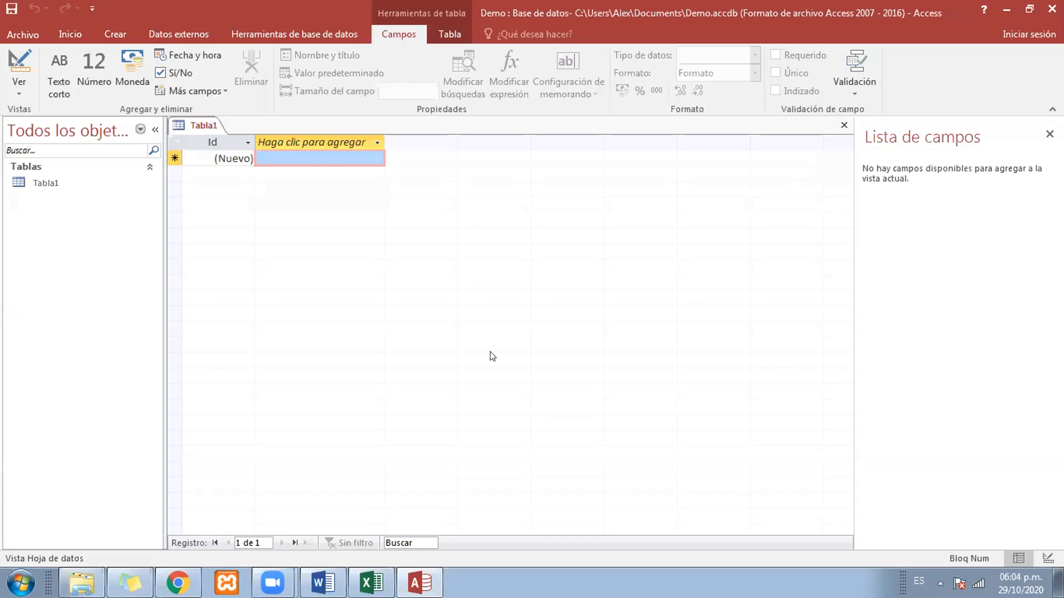
{"action": "left_click", "coordinate": [1048, 135]}
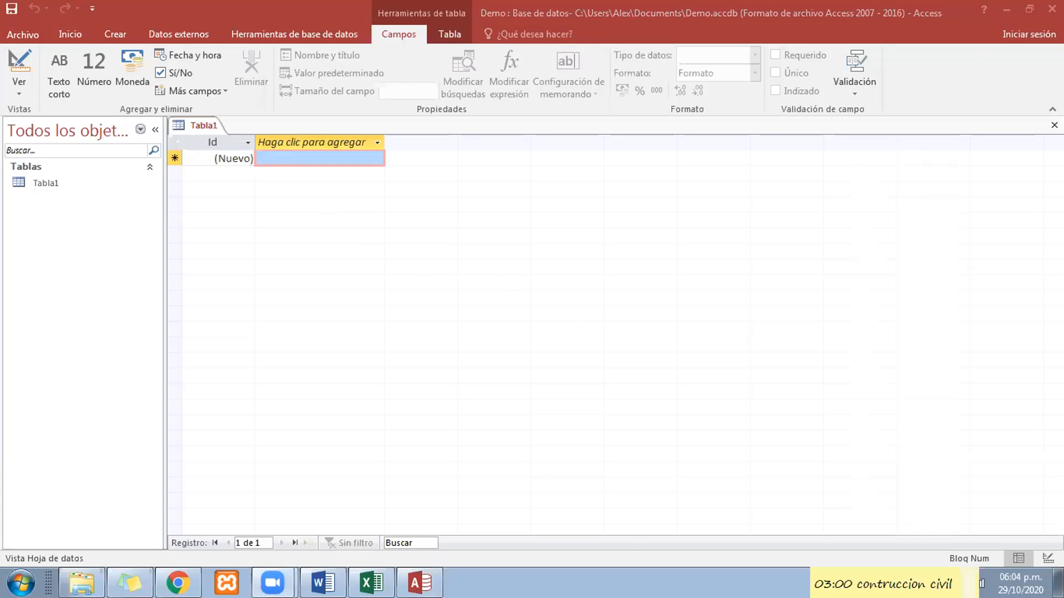
{"action": "left_click", "coordinate": [1051, 9]}
- Reopen Access 2016 and create a blank desktop database named Demo1 in the Documents folder
{"action": "left_click", "coordinate": [21, 583]}
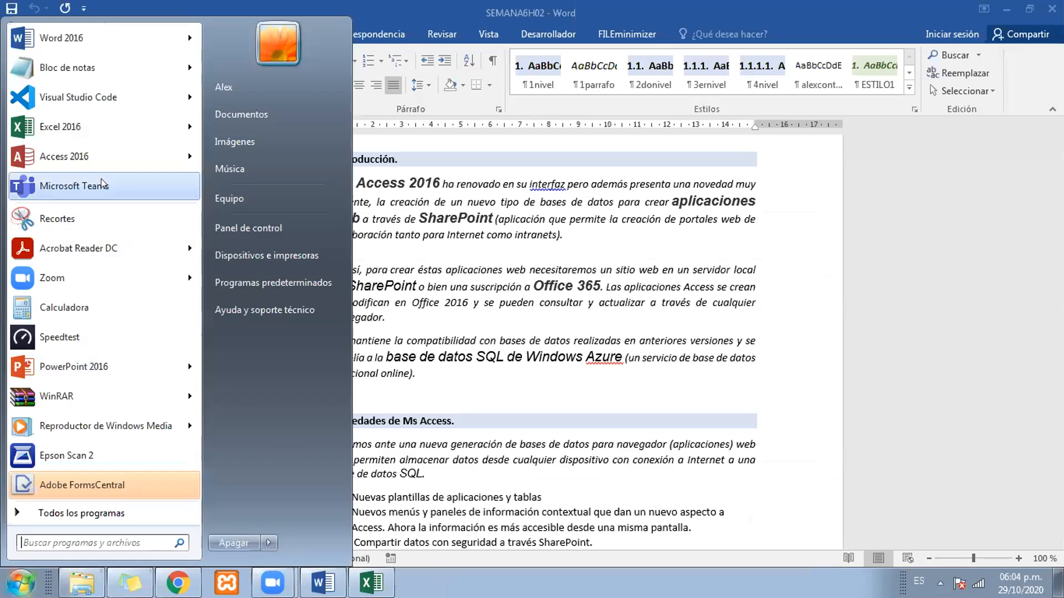
{"action": "left_click", "coordinate": [102, 157]}
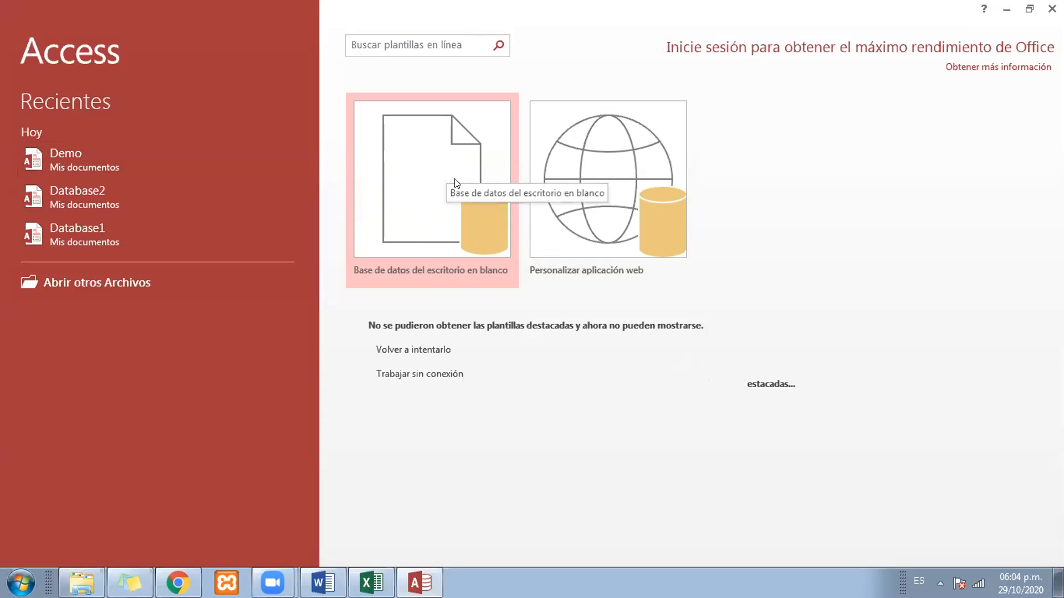
{"action": "left_click", "coordinate": [455, 217]}
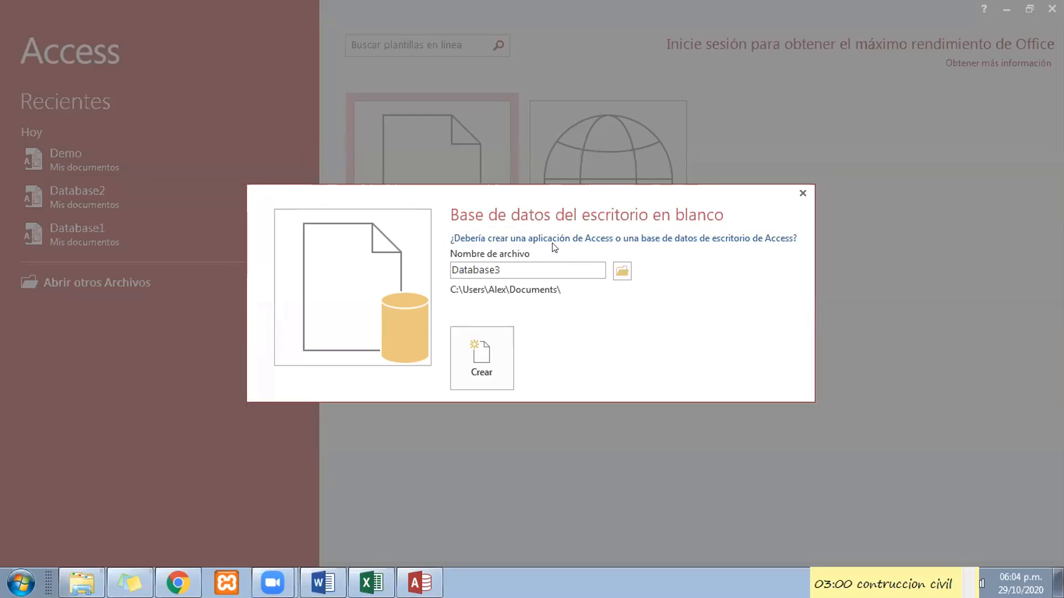
{"action": "left_click", "coordinate": [521, 264]}
{"action": "left_click_drag", "start_coordinate": [535, 266], "coordinate": [441, 274]}
{"action": "type", "text": "Demo"}
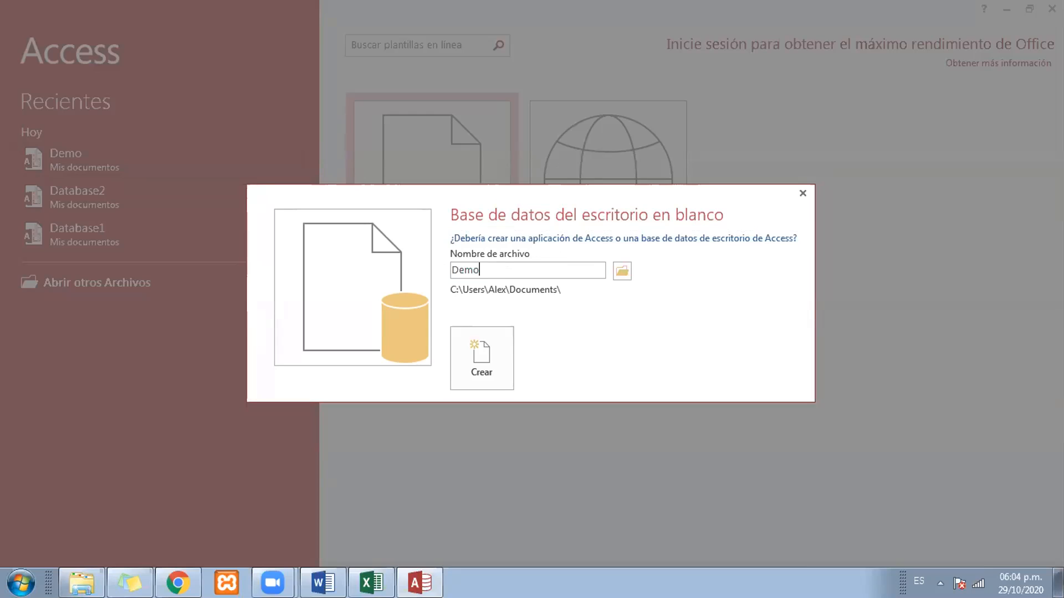
{"action": "type", "text": "1"}
{"action": "left_click", "coordinate": [489, 363]}
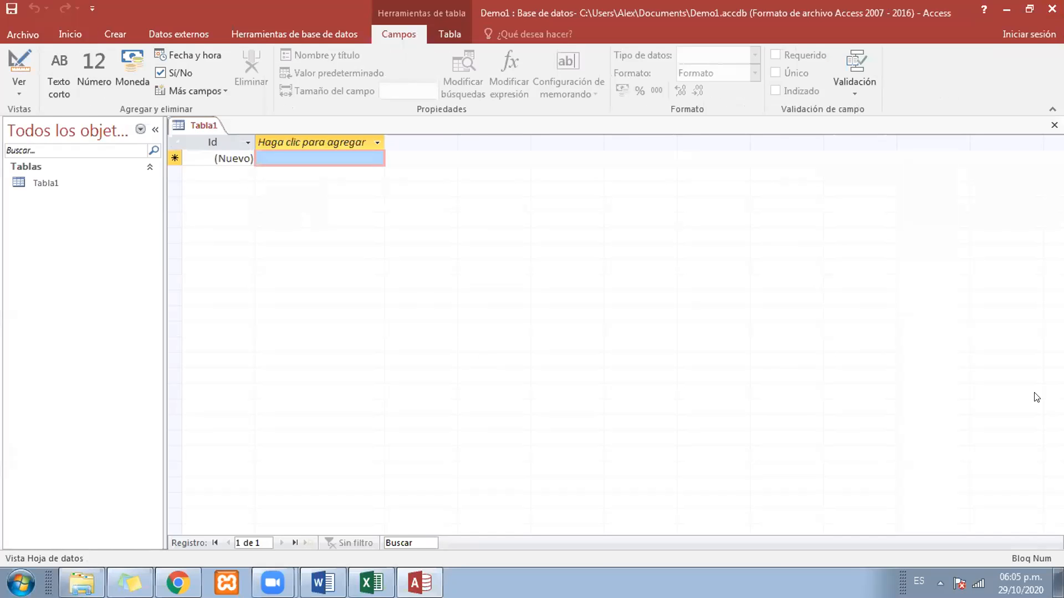
- Switch to the Libro1 workbook in Excel and fill the BASE DE DATOS heading cell with red
{"action": "left_click", "coordinate": [371, 583]}
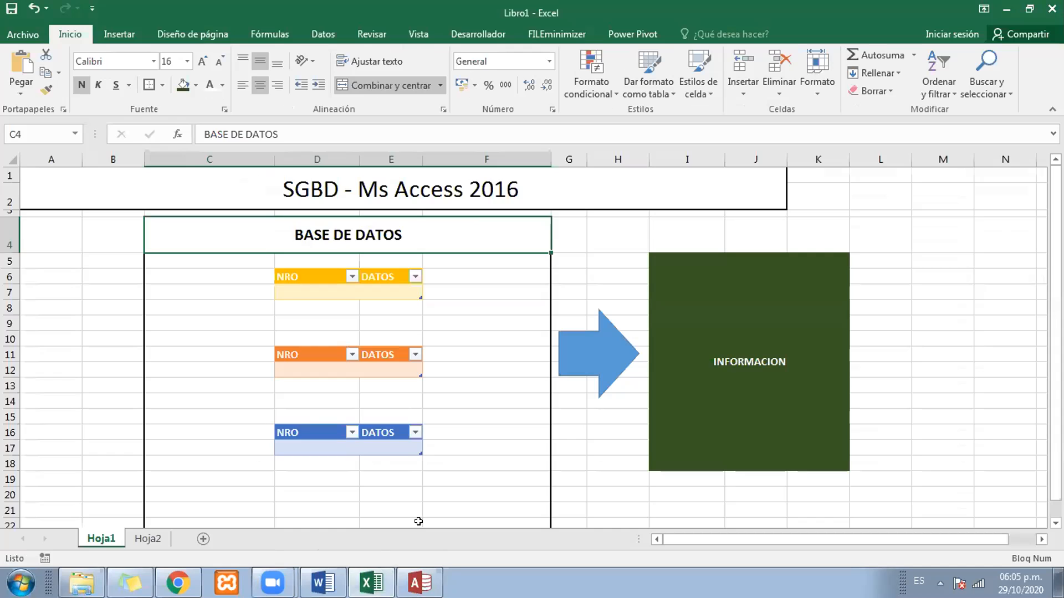
{"action": "left_click", "coordinate": [477, 271]}
{"action": "left_click", "coordinate": [473, 240]}
{"action": "left_click", "coordinate": [195, 85]}
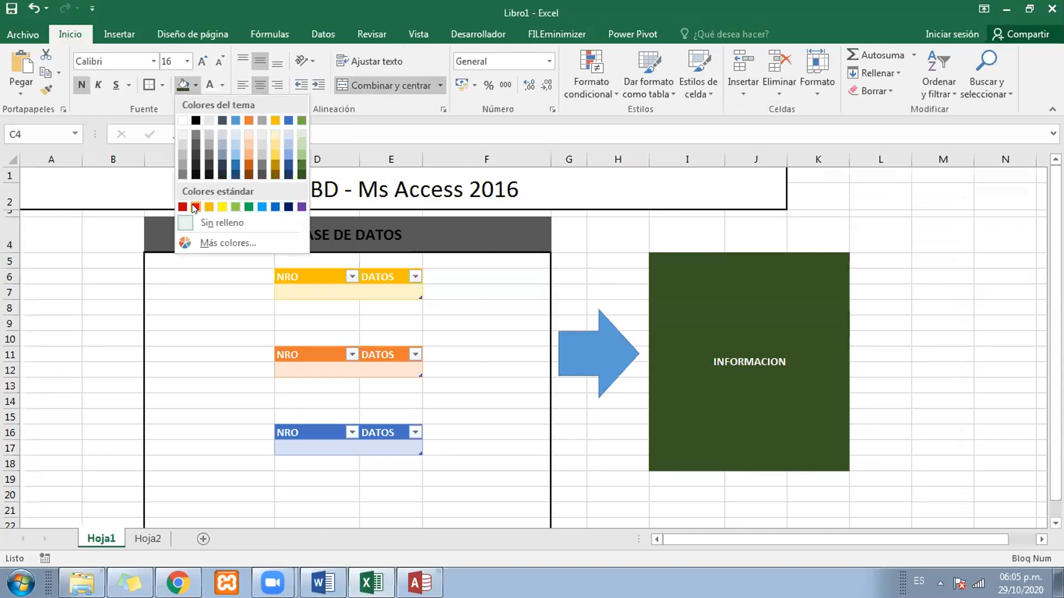
{"action": "left_click", "coordinate": [195, 207]}
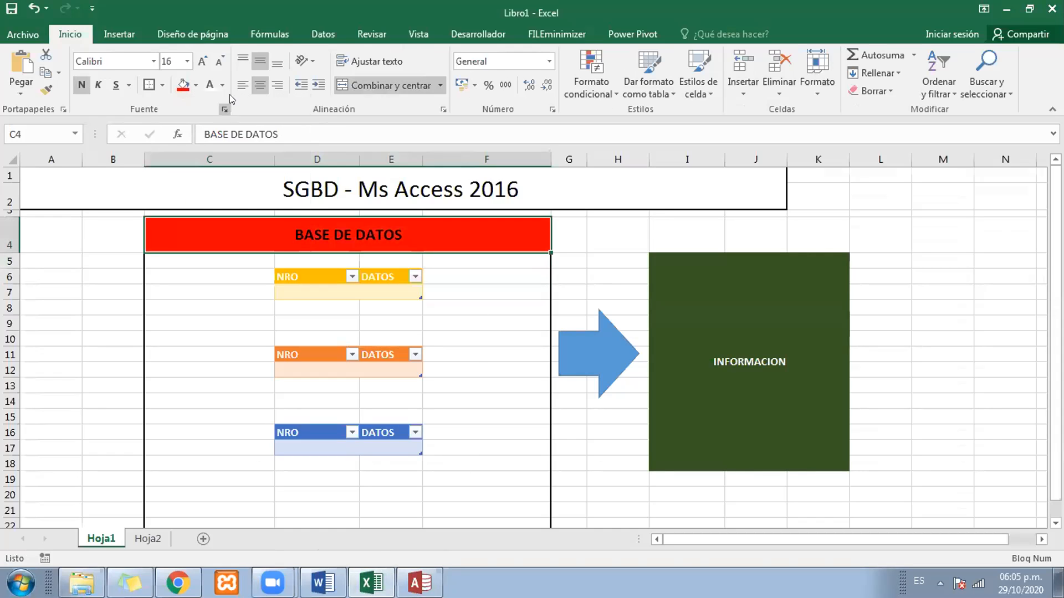
- Examine the three NRO and DATOS tables under the BASE DE DATOS heading on Hoja1
{"action": "left_click", "coordinate": [469, 297]}
{"action": "left_click", "coordinate": [373, 289]}
{"action": "left_click", "coordinate": [373, 366]}
{"action": "left_click", "coordinate": [377, 442]}
{"action": "left_click", "coordinate": [388, 367]}
{"action": "left_click", "coordinate": [391, 290]}
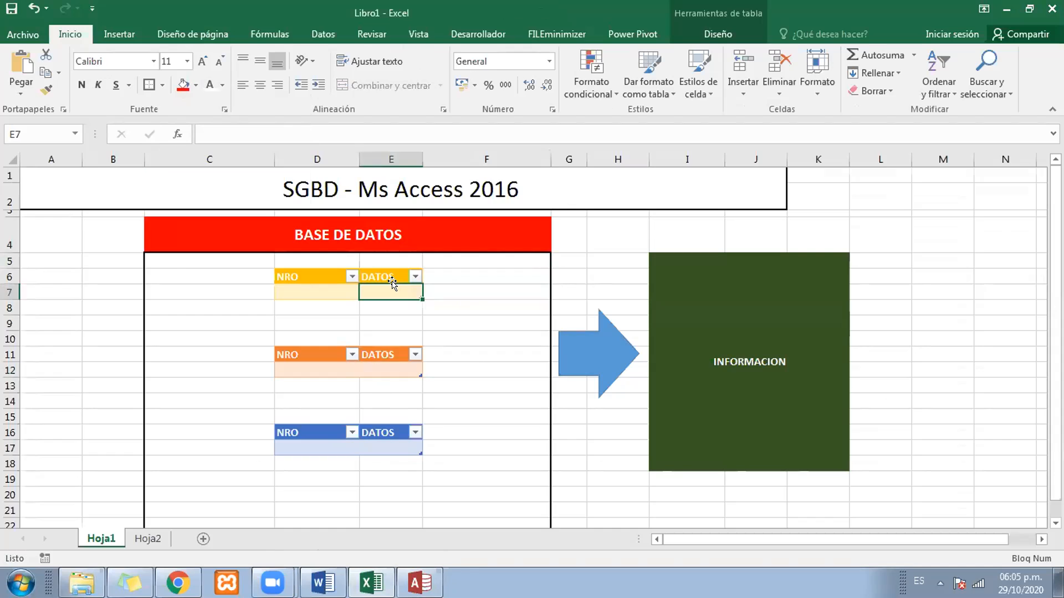
{"action": "left_click", "coordinate": [373, 356]}
{"action": "left_click", "coordinate": [372, 431]}
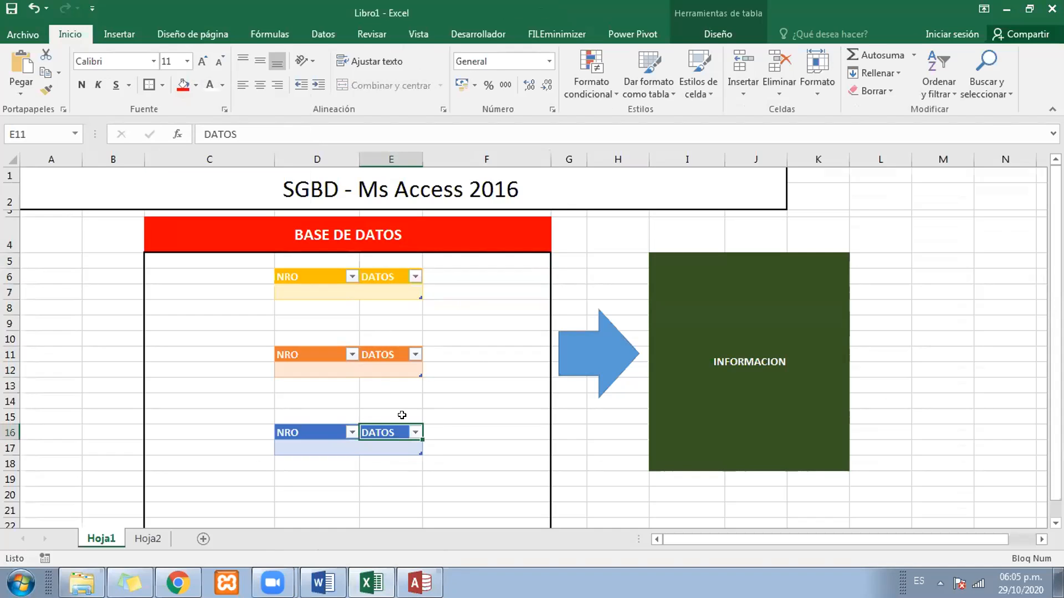
- Return to the Demo1 database in Access and close Tabla1 without saving it
{"action": "left_click", "coordinate": [1005, 9]}
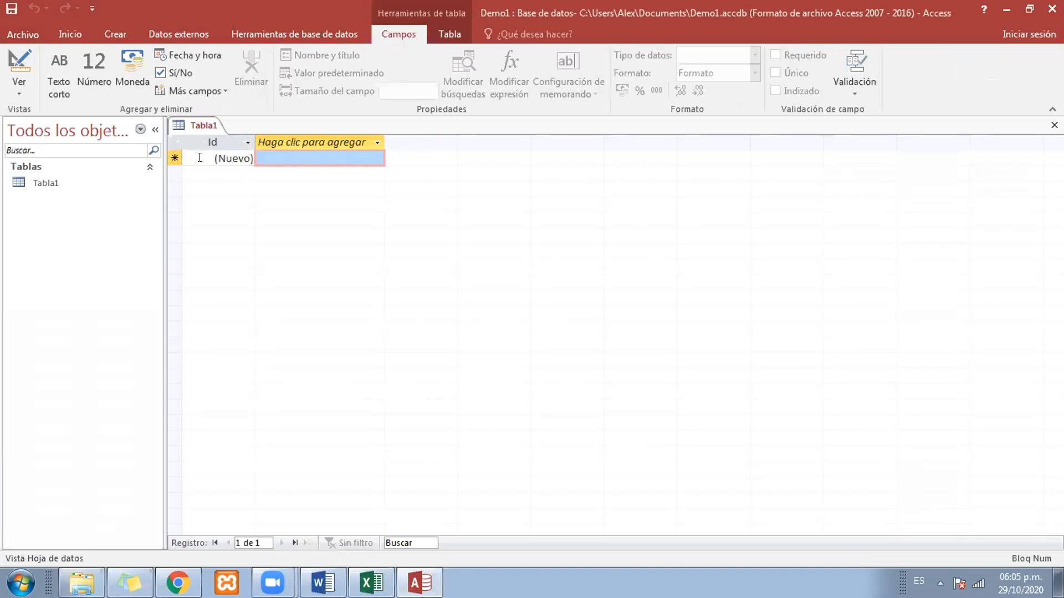
{"action": "right_click", "coordinate": [200, 126]}
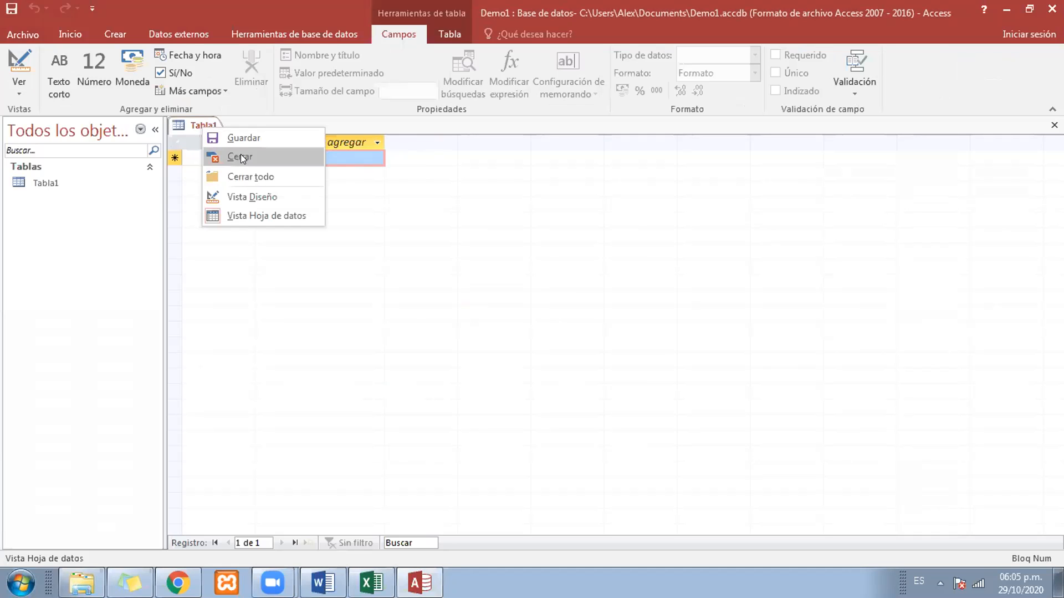
{"action": "left_click", "coordinate": [382, 209]}
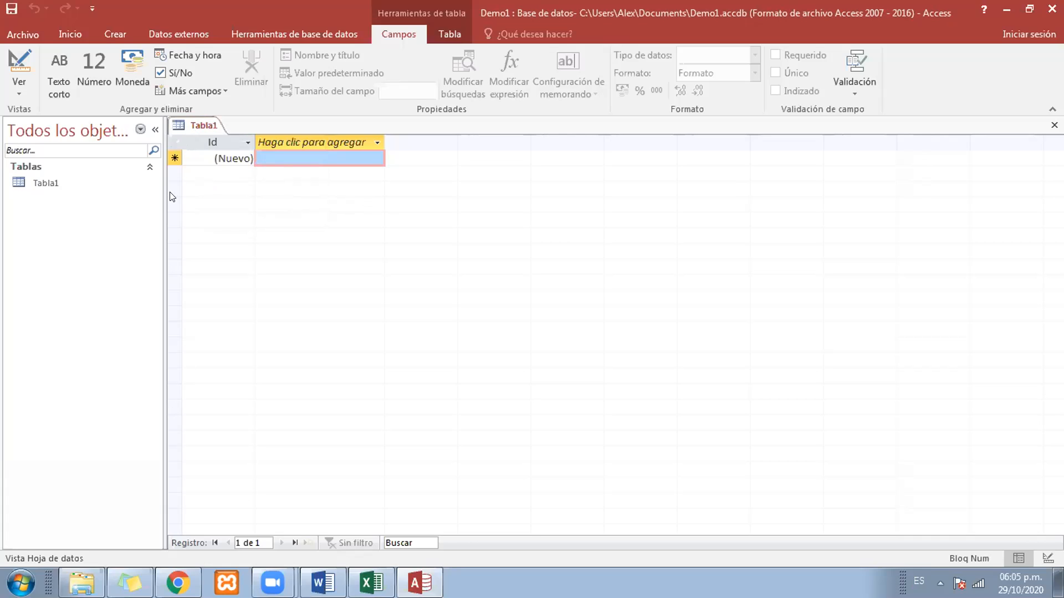
{"action": "right_click", "coordinate": [203, 125]}
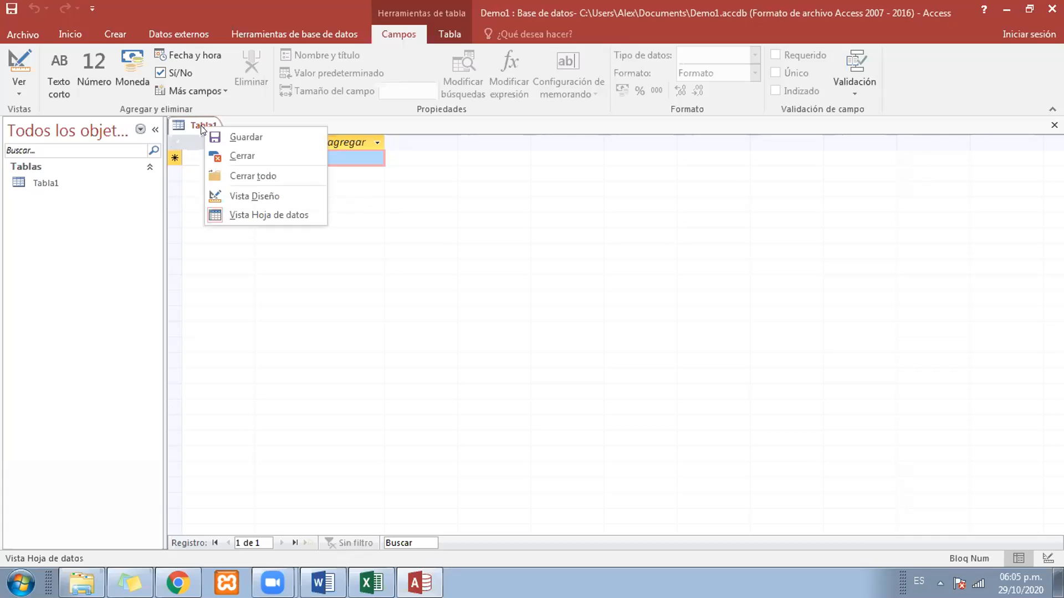
{"action": "left_click", "coordinate": [250, 156]}
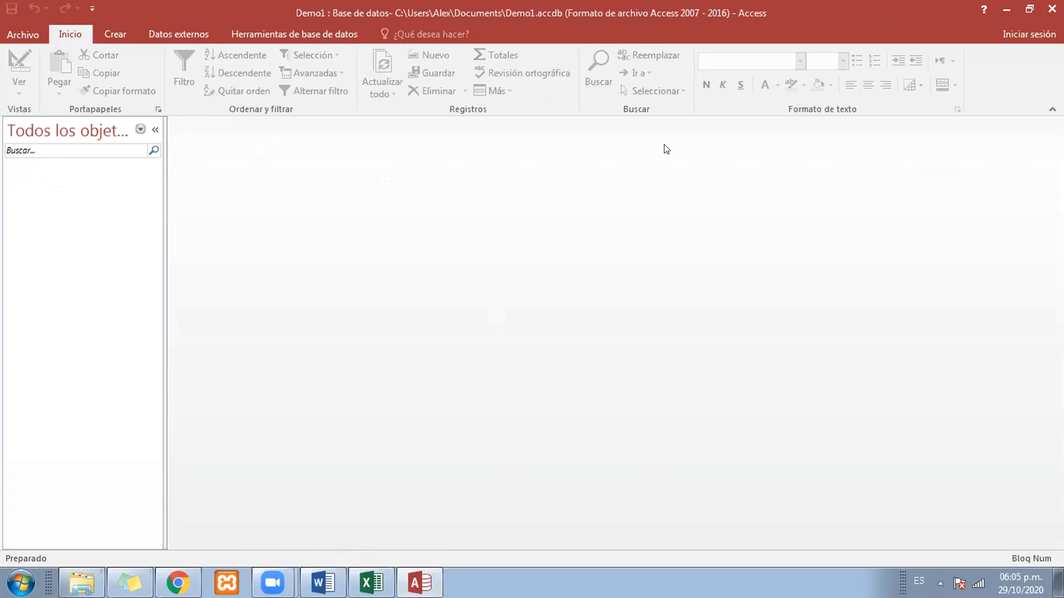
- Review the Crear, Datos externos, Inicio and Archivo command sets of the empty Demo1 database
{"action": "left_click", "coordinate": [116, 34]}
{"action": "left_click", "coordinate": [156, 34]}
{"action": "left_click", "coordinate": [114, 36]}
{"action": "left_click", "coordinate": [70, 33]}
{"action": "left_click", "coordinate": [24, 32]}
{"action": "key", "text": "Escape"}
{"action": "left_click", "coordinate": [117, 27]}
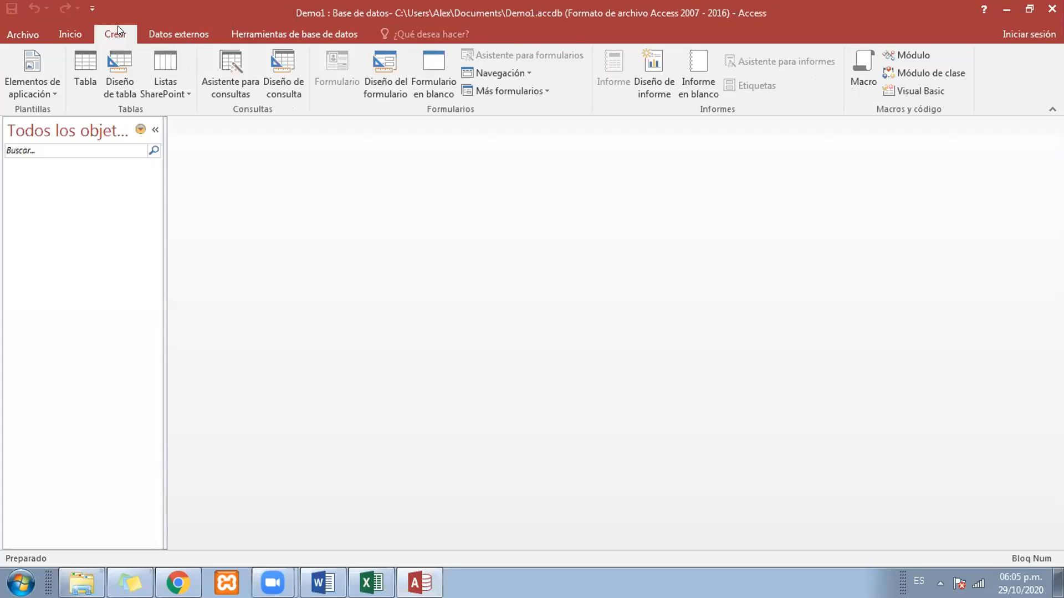
- Collapse the ribbon and check the customization options of the Quick Access Toolbar
{"action": "double_click", "coordinate": [118, 25]}
{"action": "left_click", "coordinate": [117, 26]}
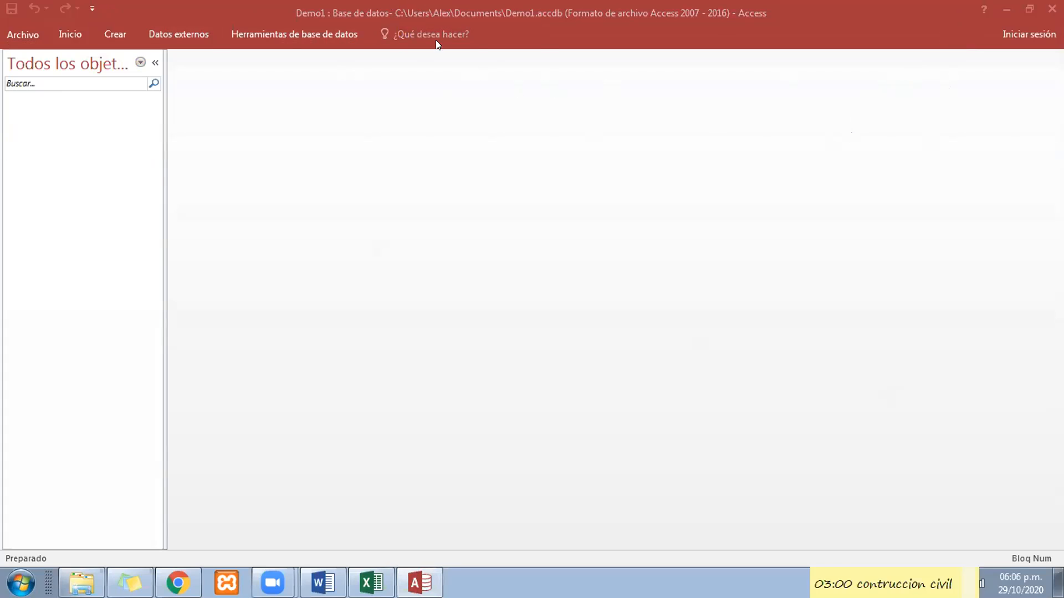
{"action": "left_click", "coordinate": [112, 29]}
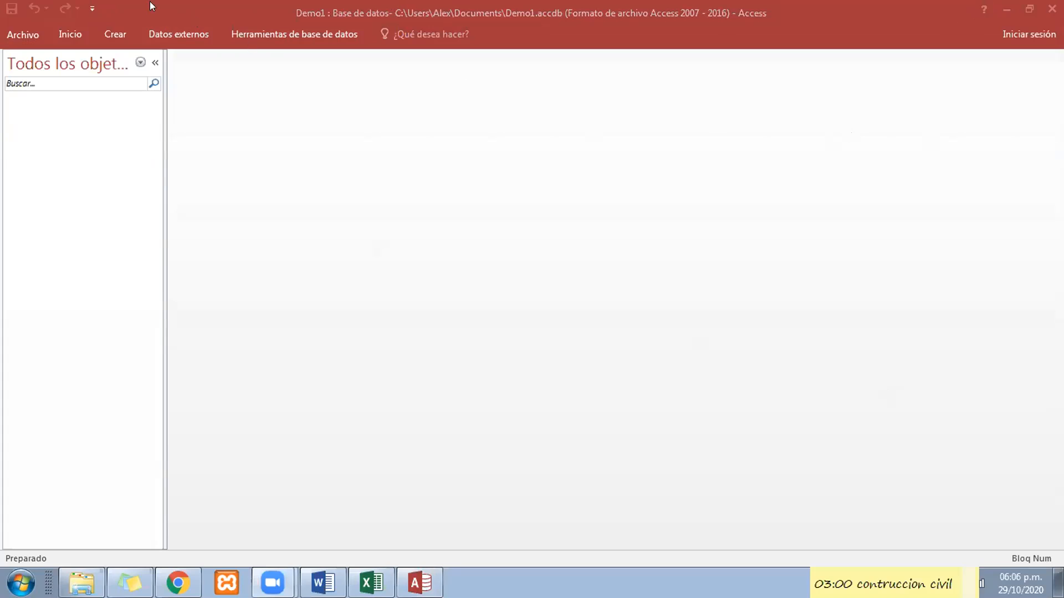
{"action": "left_click", "coordinate": [91, 8]}
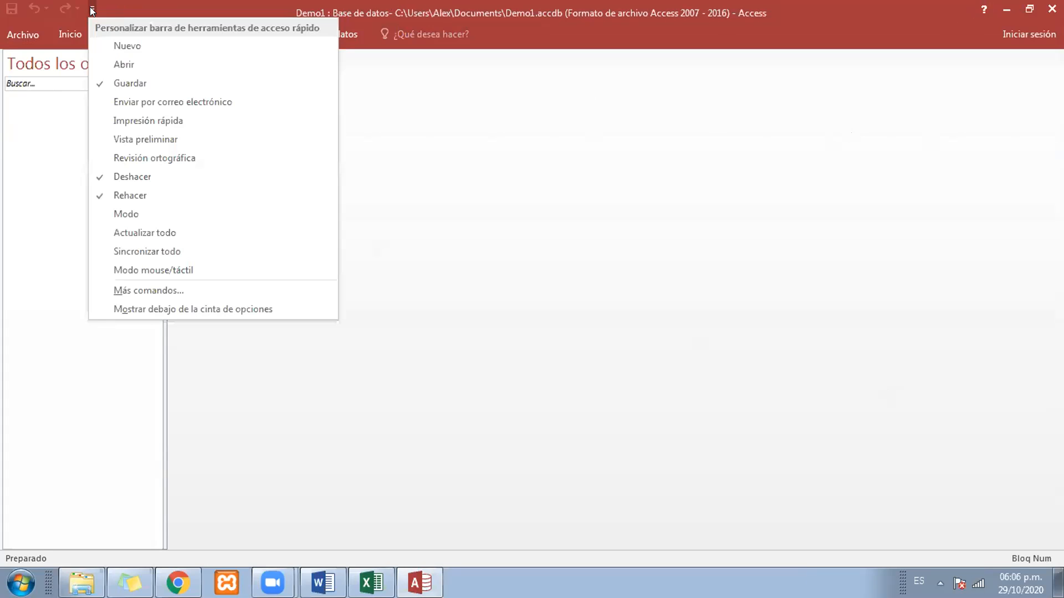
{"action": "left_click", "coordinate": [363, 12]}
- Turn off the Contraer la cinta de opciones setting to keep the ribbon fully displayed
{"action": "left_click", "coordinate": [130, 32]}
{"action": "right_click", "coordinate": [393, 107]}
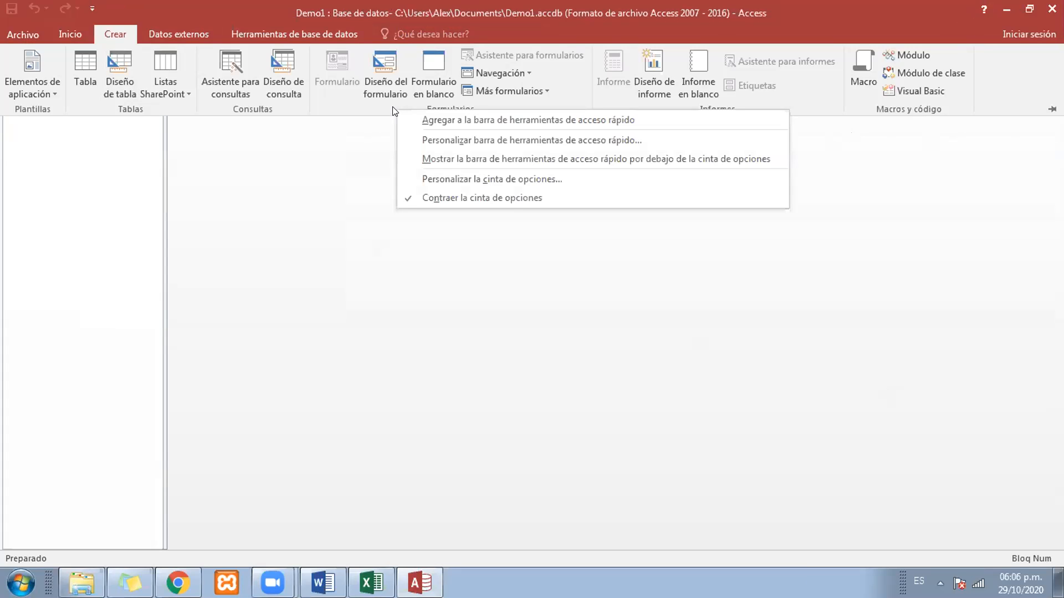
{"action": "left_click", "coordinate": [420, 198]}
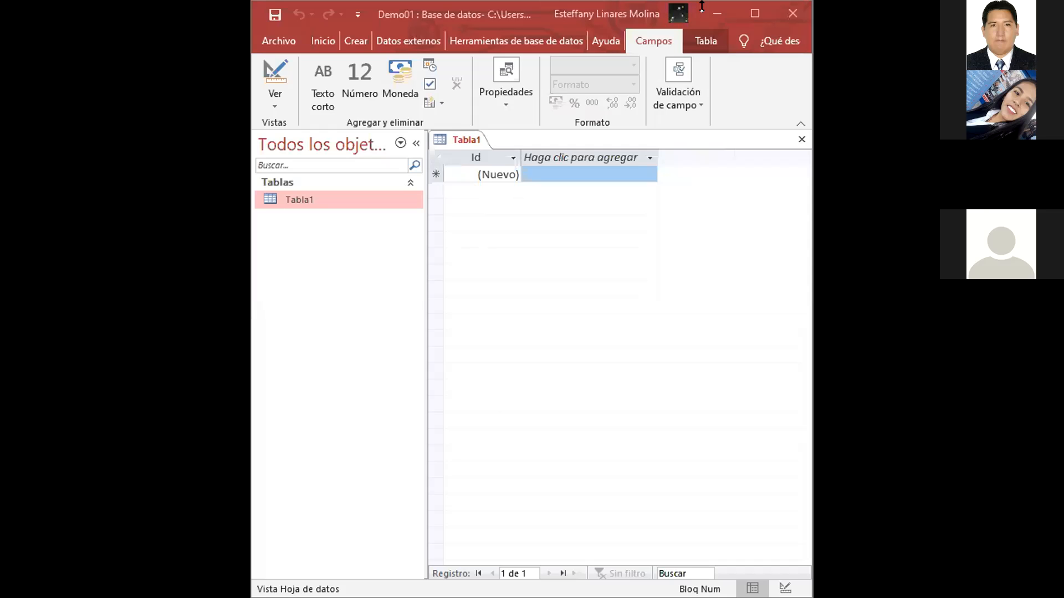
- Maximize the participant's shared Demo01 database window and close its open Tabla1
{"action": "left_click", "coordinate": [755, 14]}
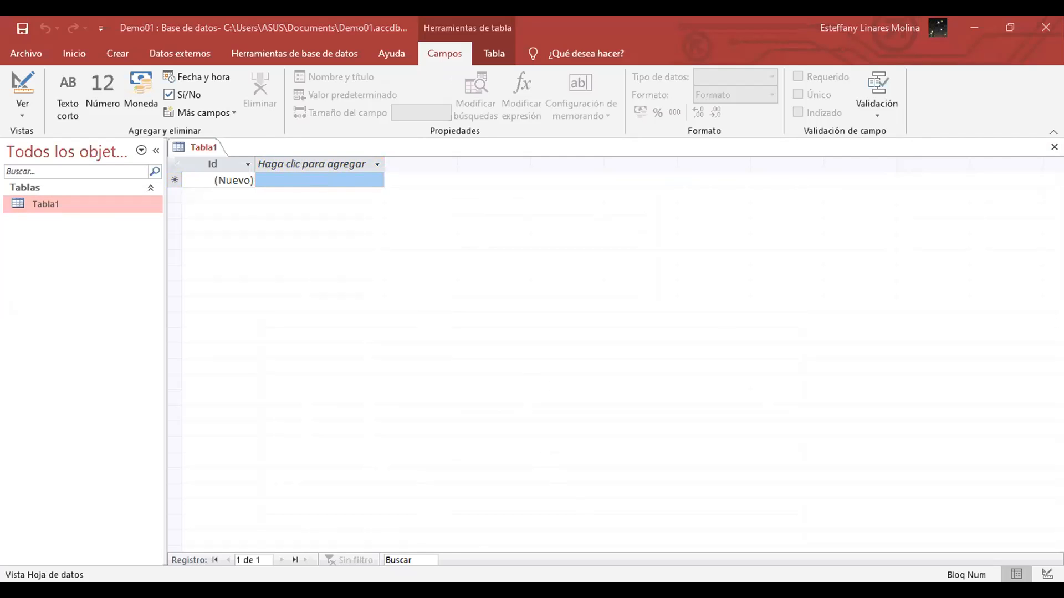
{"action": "right_click", "coordinate": [133, 206]}
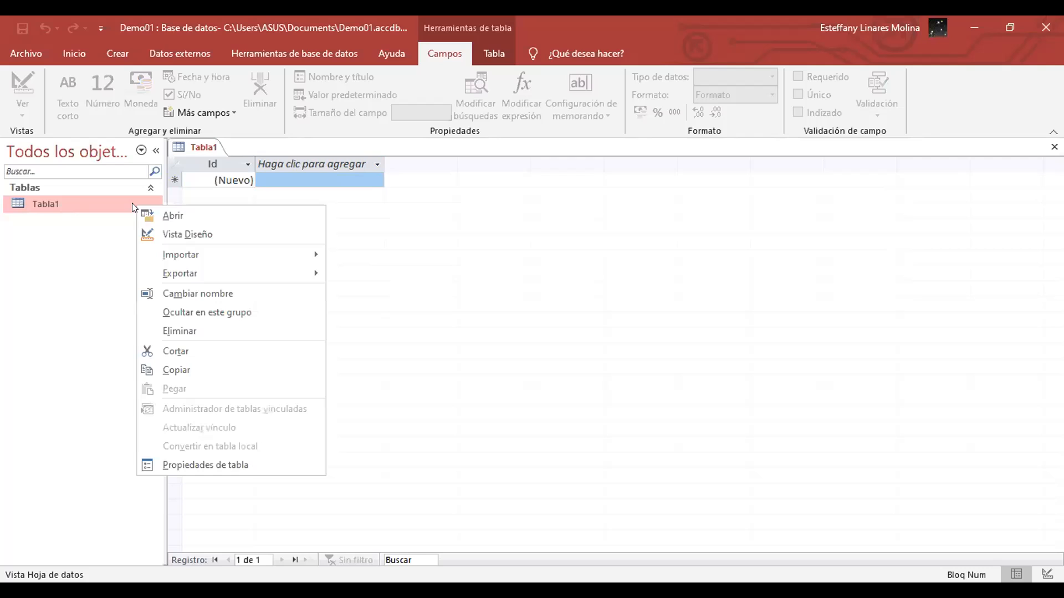
{"action": "right_click", "coordinate": [192, 147]}
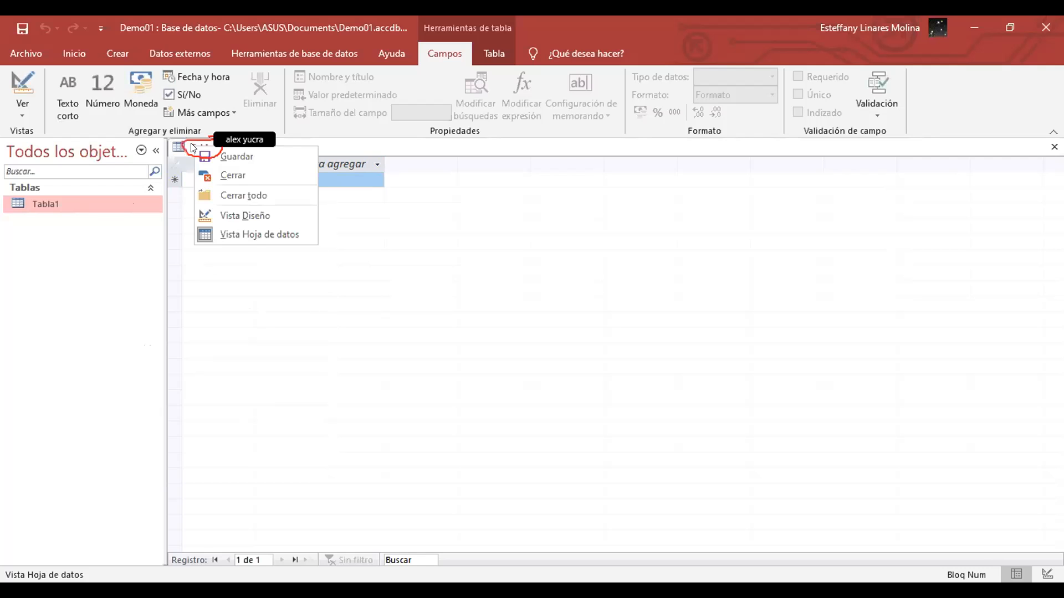
{"action": "left_click", "coordinate": [215, 177]}
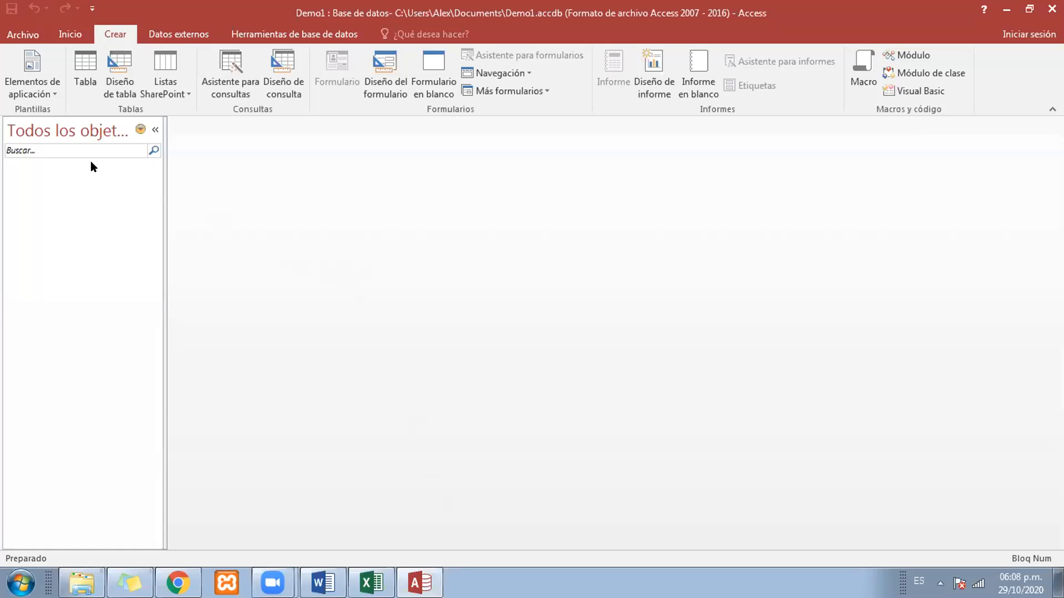
- Create a new blank table in the Demo1 database
{"action": "left_click", "coordinate": [91, 68]}
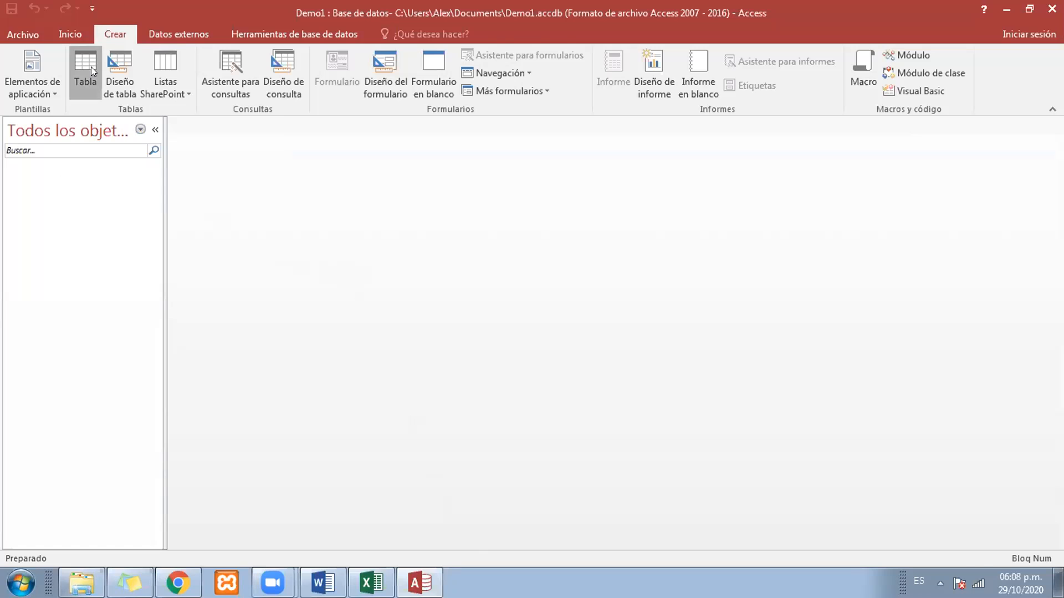